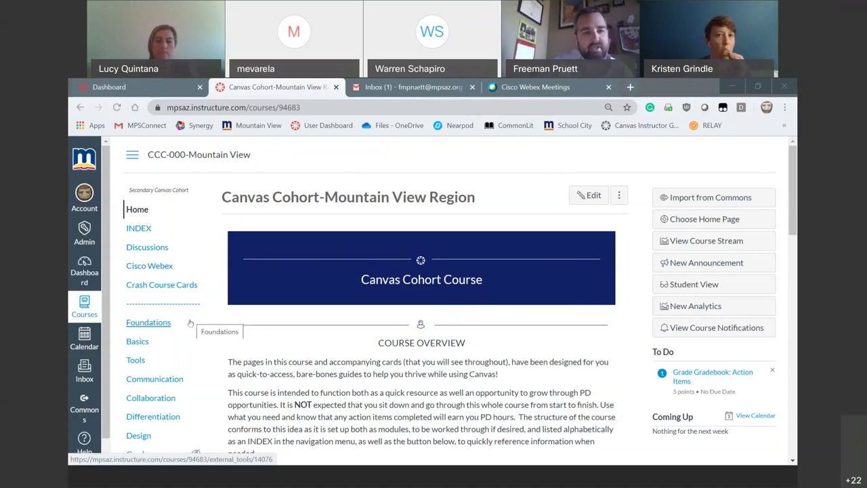
# - Open the Foundations page and scroll through its content
pyautogui.click(157, 324)
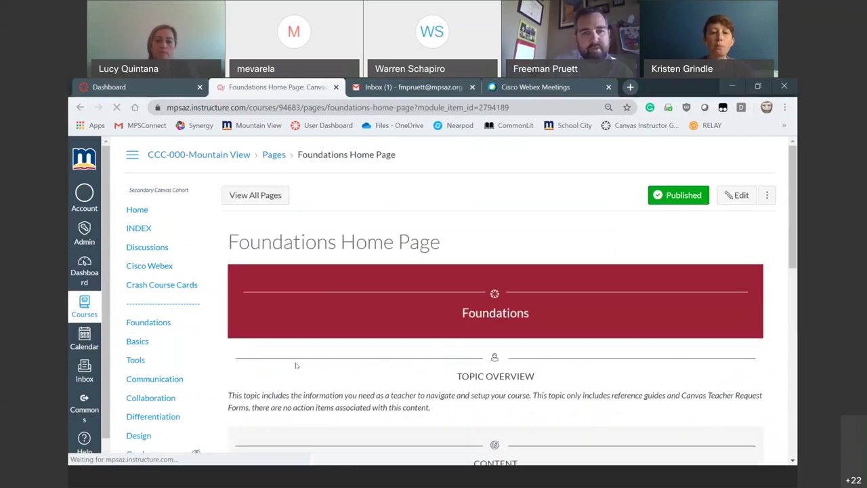
pyautogui.scroll(-5, 329, 325)
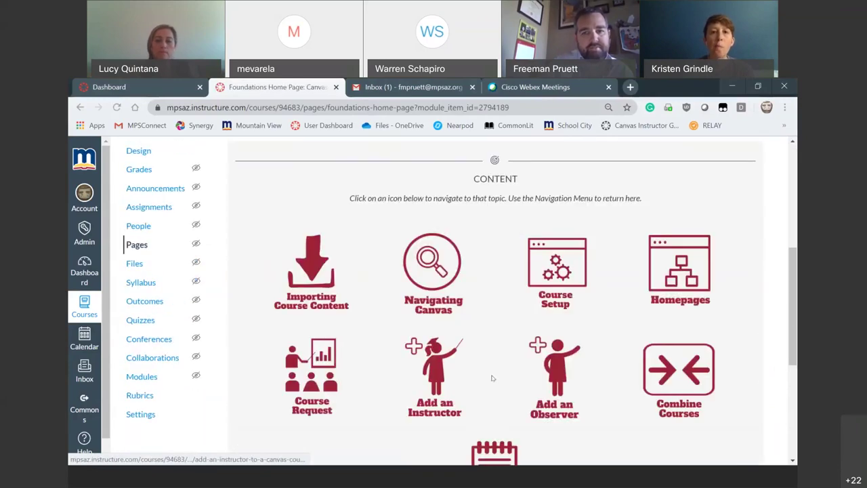
pyautogui.scroll(-3, 493, 378)
pyautogui.scroll(5, 491, 385)
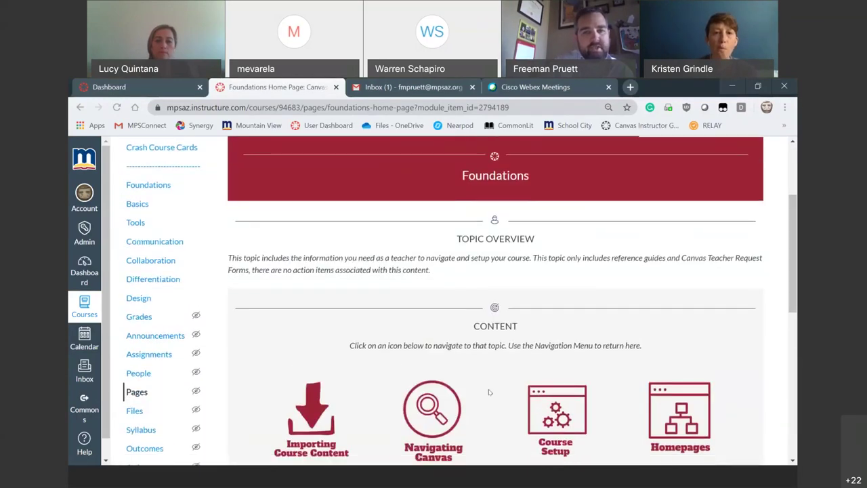
pyautogui.scroll(2, 489, 391)
pyautogui.scroll(-4, 481, 406)
pyautogui.scroll(4, 476, 415)
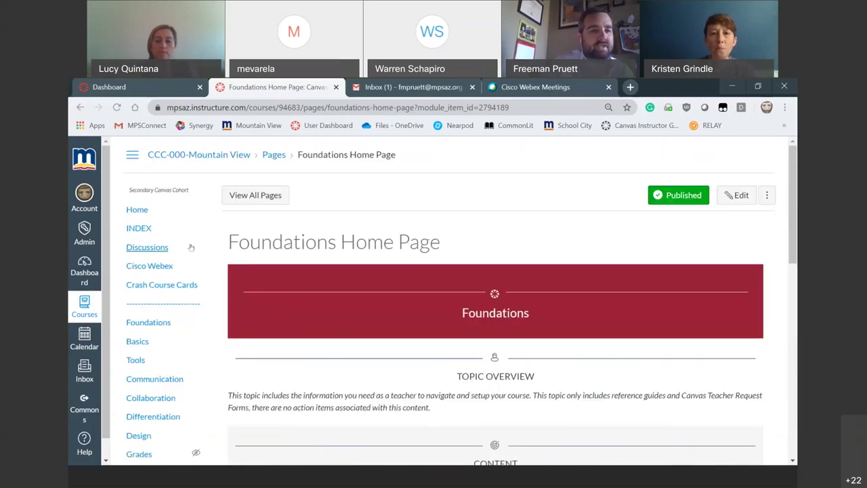
# - Open the Canvas Resource Index page and scroll through its alphabetized resource links
pyautogui.click(139, 229)
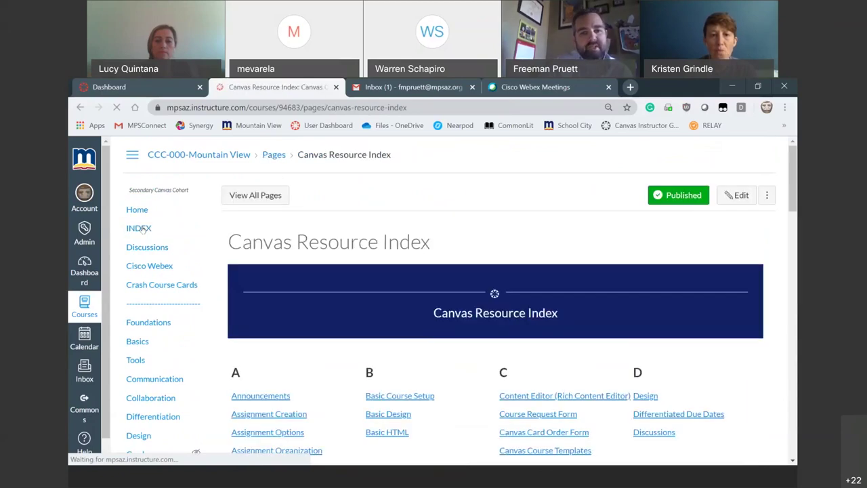
pyautogui.scroll(-3, 453, 338)
pyautogui.scroll(-3, 453, 338)
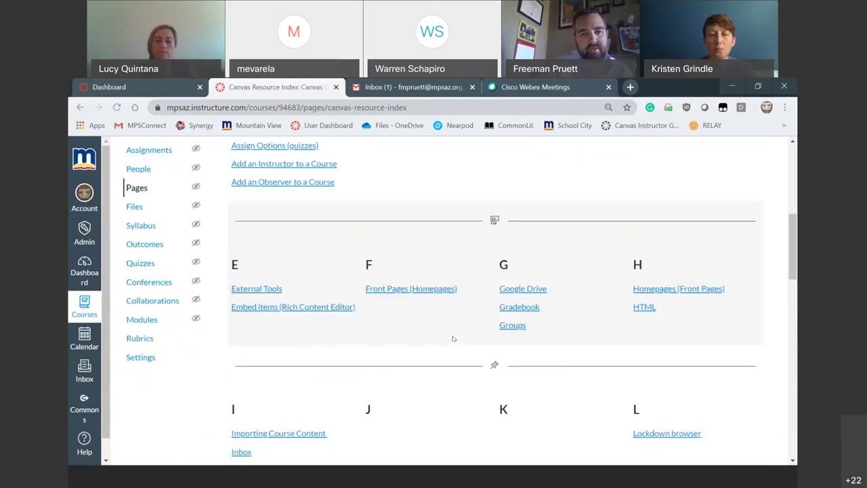
pyautogui.scroll(-6, 453, 338)
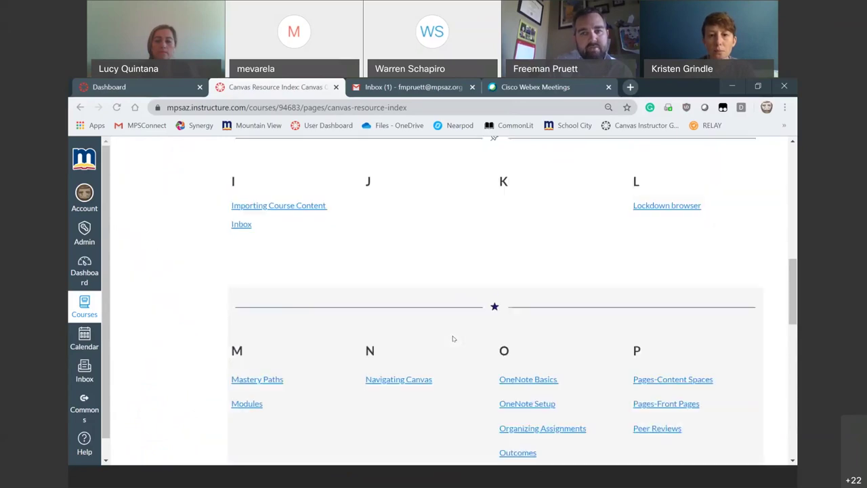
pyautogui.scroll(12, 454, 338)
pyautogui.scroll(-6, 454, 338)
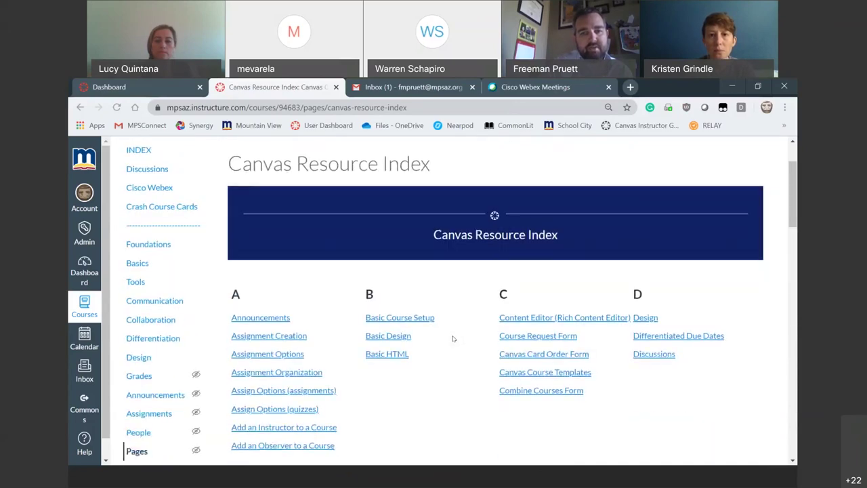
pyautogui.scroll(-8, 453, 338)
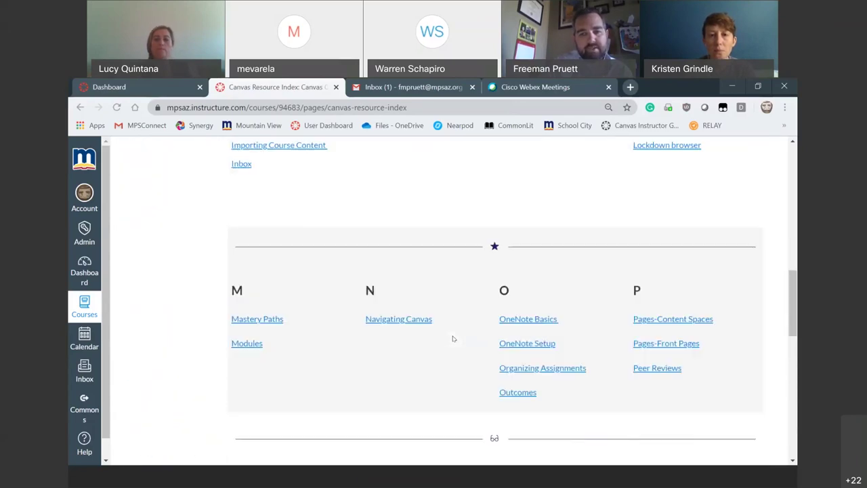
pyautogui.scroll(12, 453, 338)
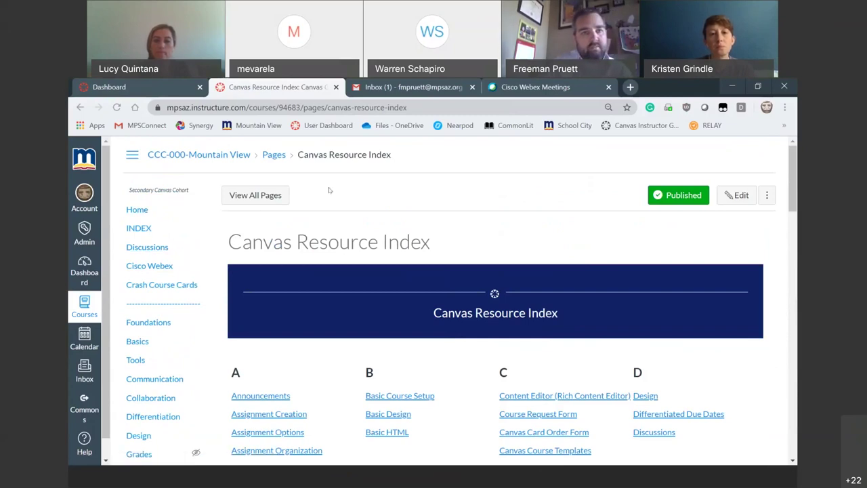
# - From the Dashboard, open the DEMO sandbox course's Settings page
pyautogui.click(154, 85)
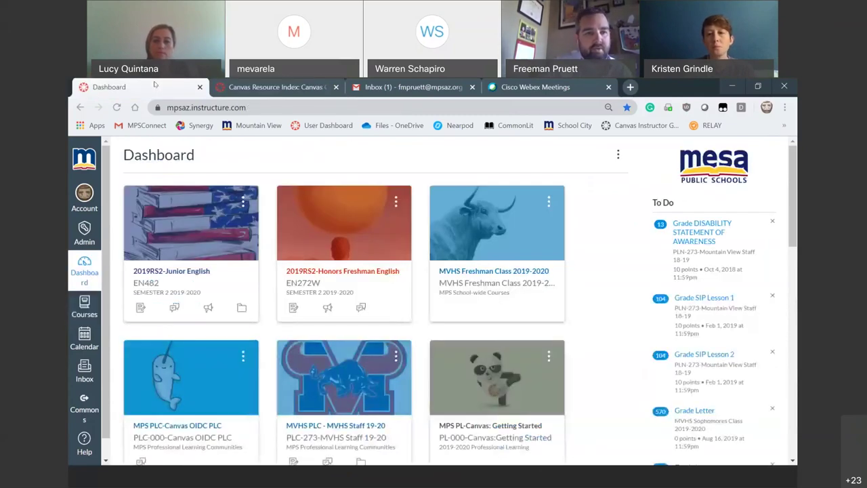
pyautogui.scroll(-10, 287, 305)
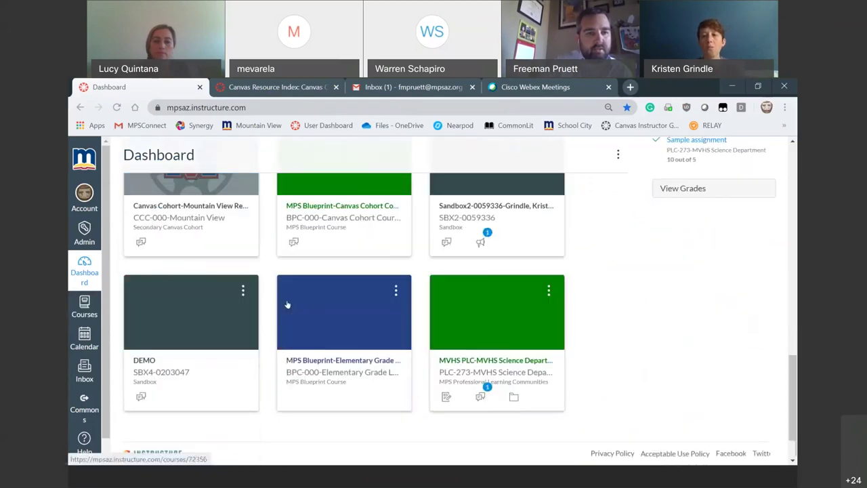
pyautogui.click(155, 364)
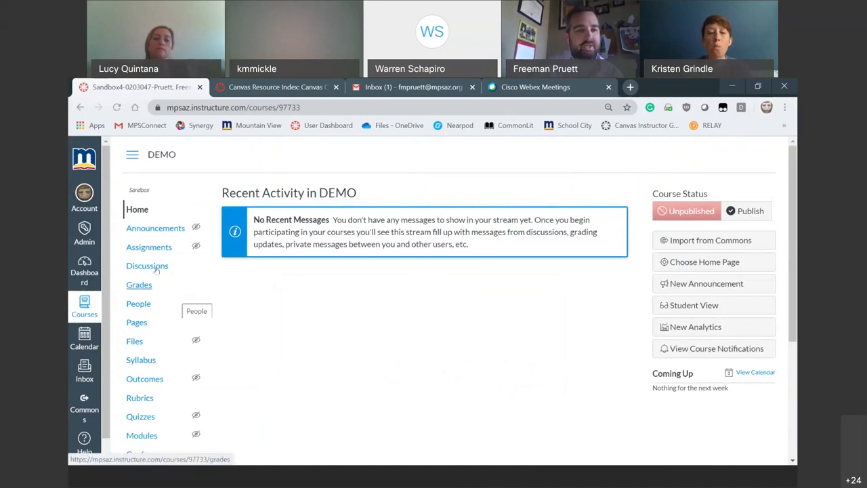
pyautogui.scroll(-3, 155, 269)
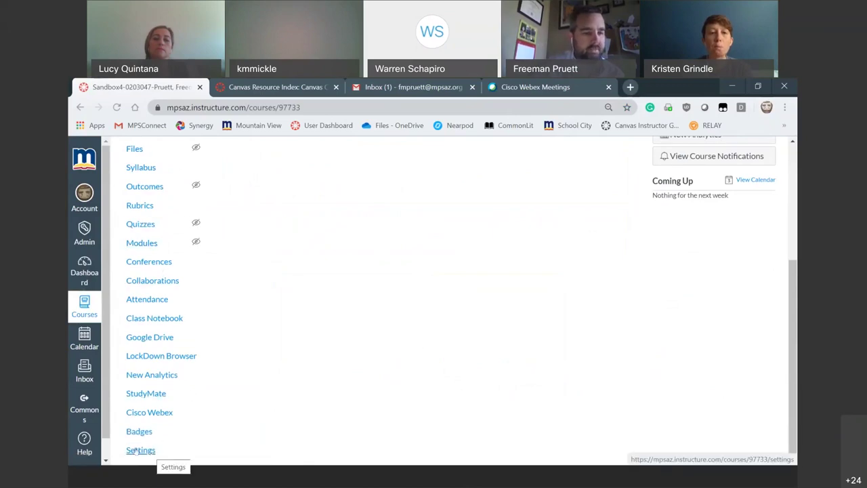
pyautogui.click(135, 451)
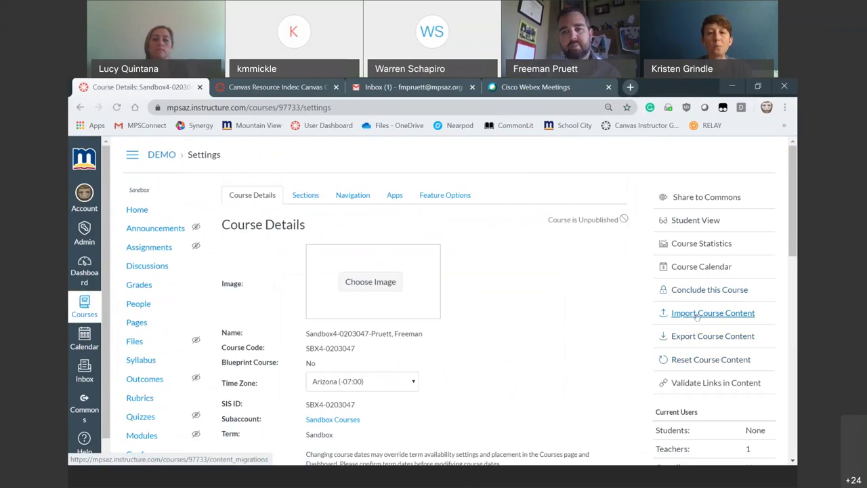
# - Start importing content into DEMO with Content Type set to Copy a Canvas Course
pyautogui.click(697, 314)
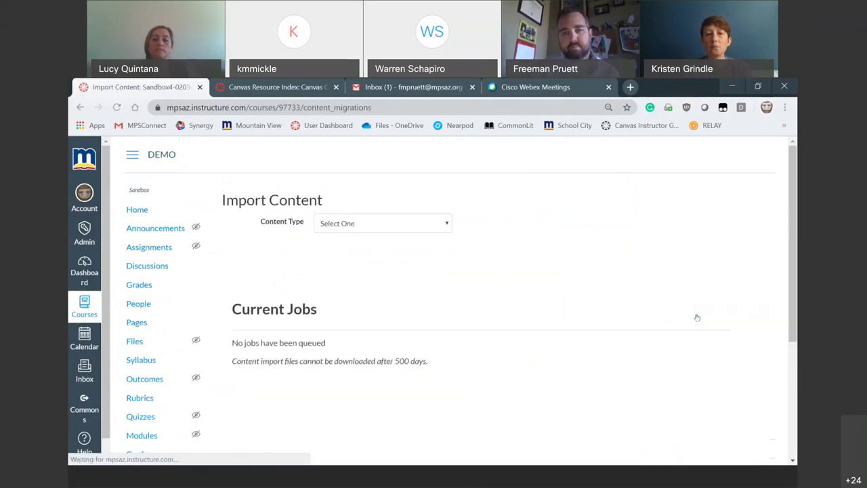
pyautogui.click(449, 225)
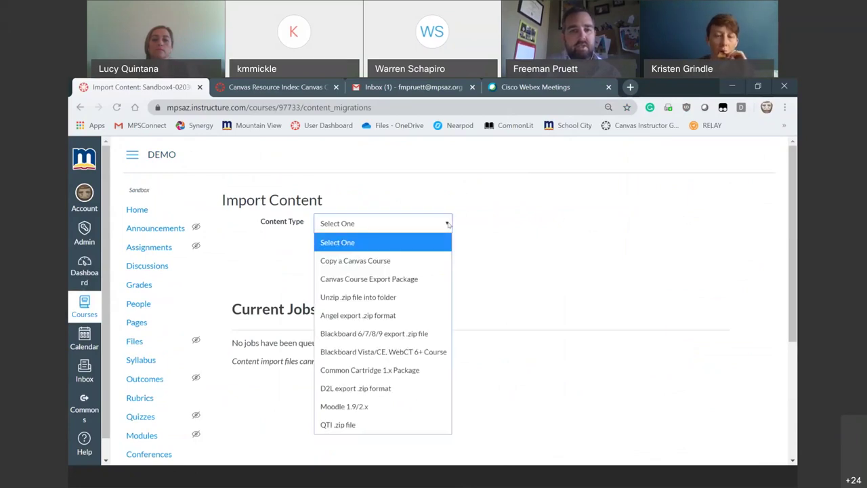
pyautogui.click(419, 261)
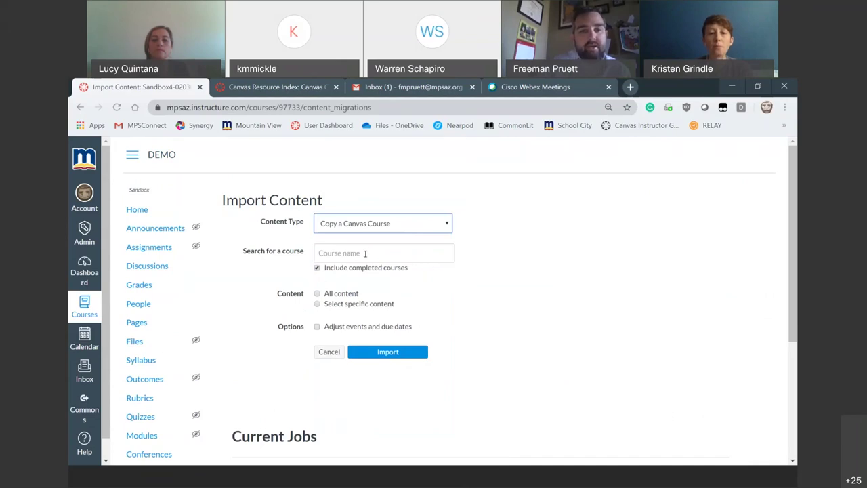
# - Search for course code 0203047 and select 2017S1-Honors Freshman English as the source
pyautogui.click(410, 254)
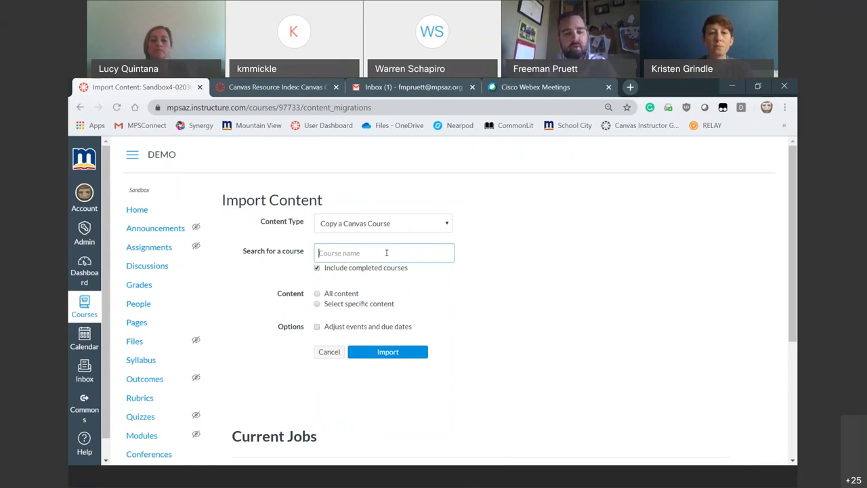
pyautogui.write('02')
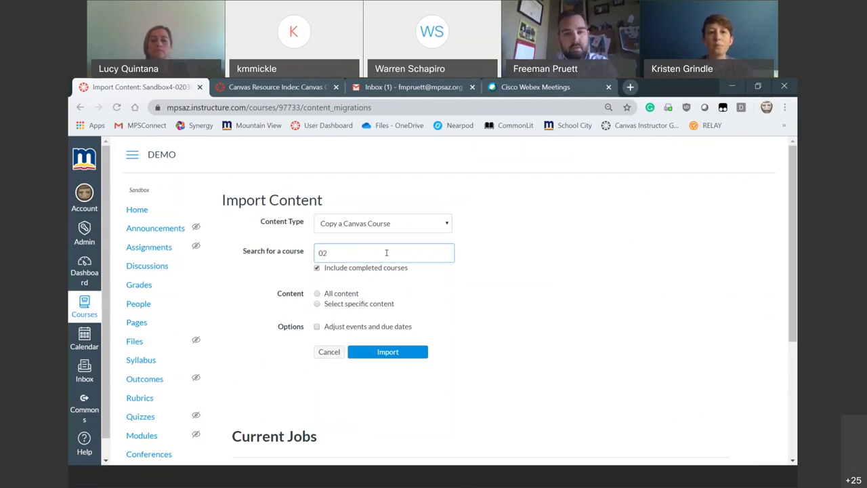
pyautogui.write('03047')
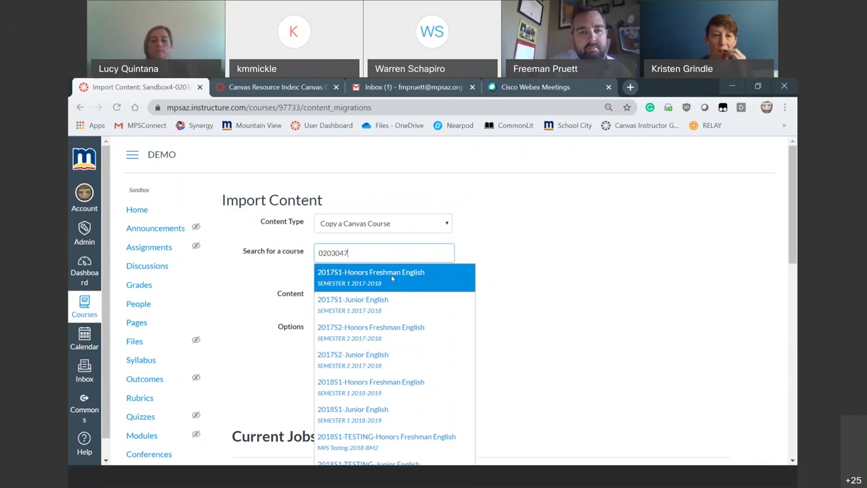
pyautogui.scroll(-3, 412, 345)
pyautogui.scroll(3, 413, 366)
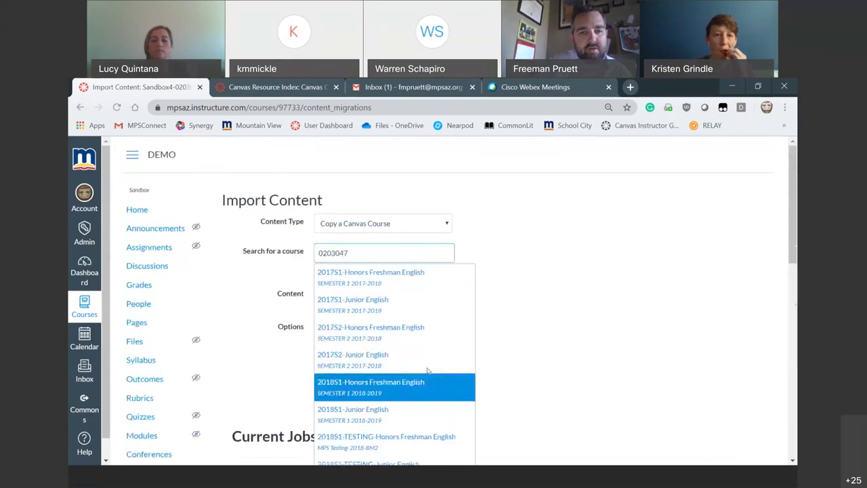
pyautogui.click(400, 283)
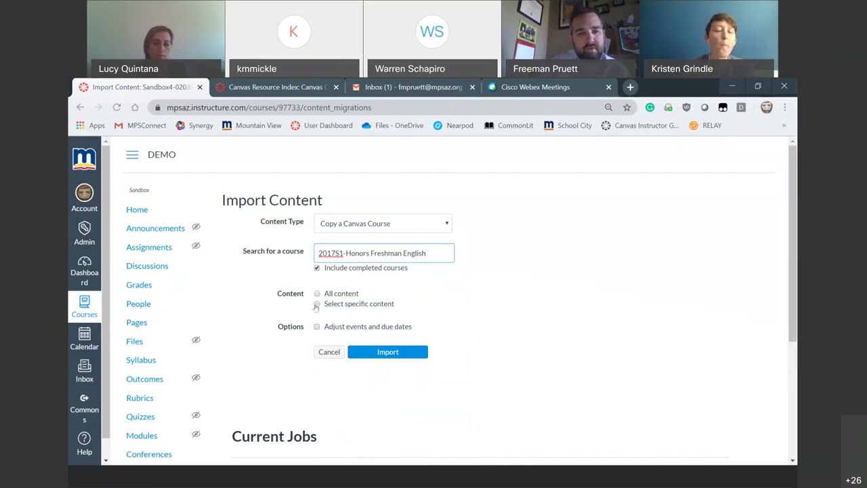
# - Import specific content with event and due dates removed, and start the course copy
pyautogui.click(317, 304)
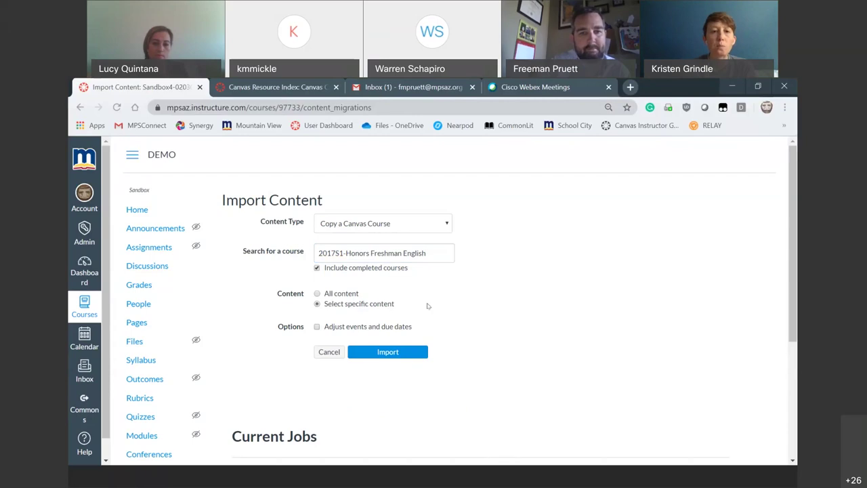
pyautogui.click(316, 327)
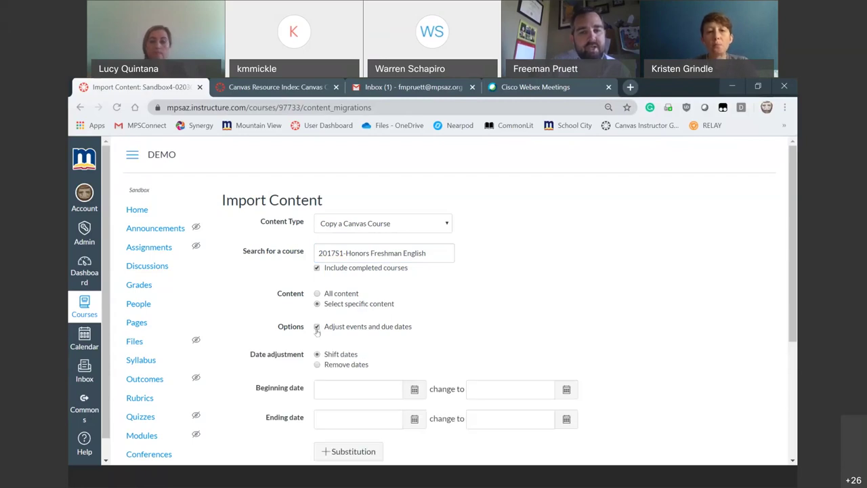
pyautogui.click(317, 365)
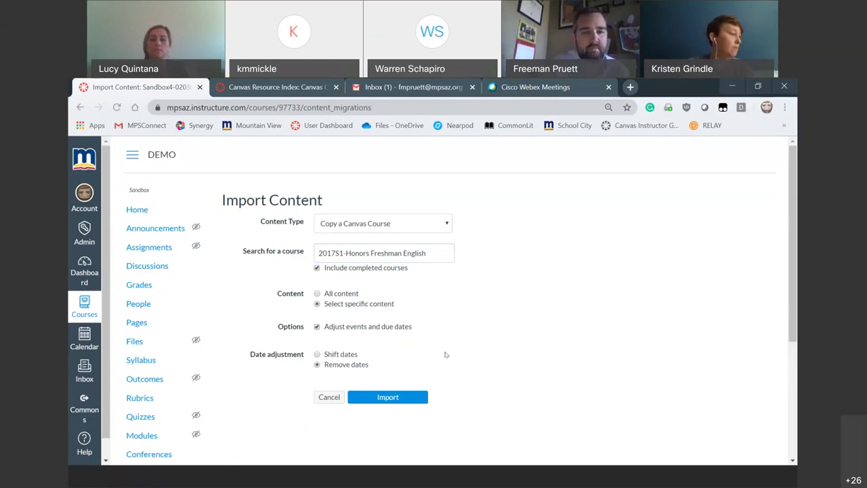
pyautogui.click(315, 355)
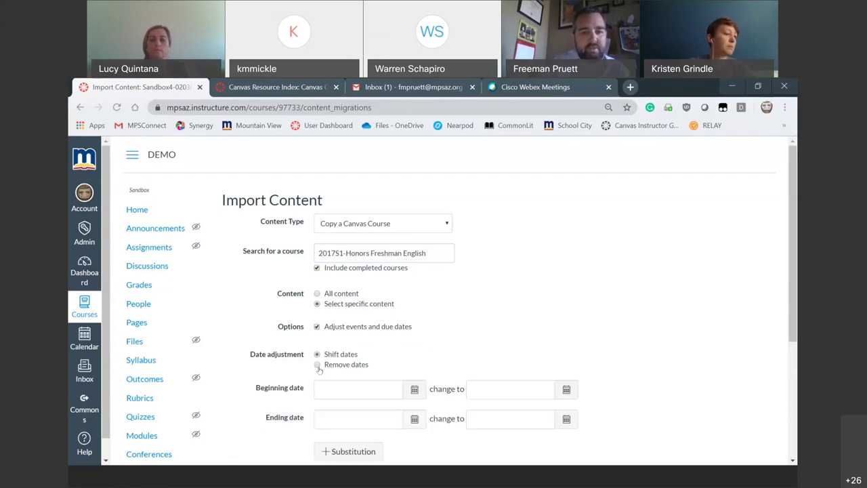
pyautogui.click(317, 364)
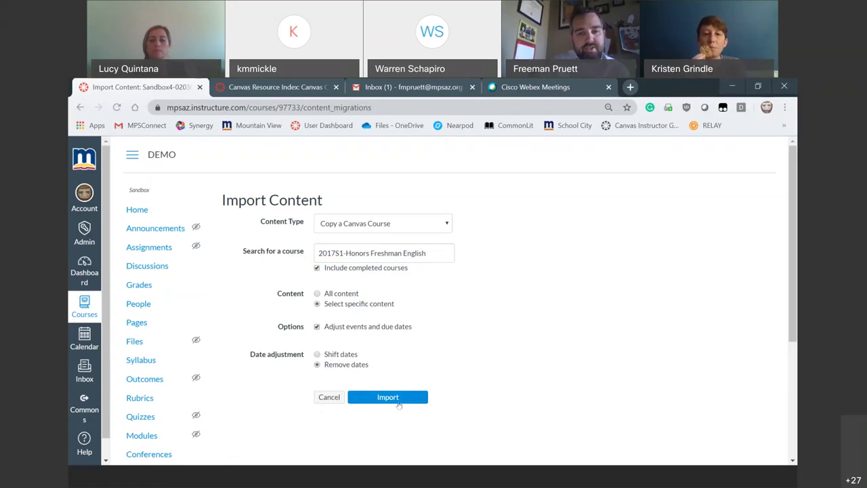
pyautogui.click(399, 405)
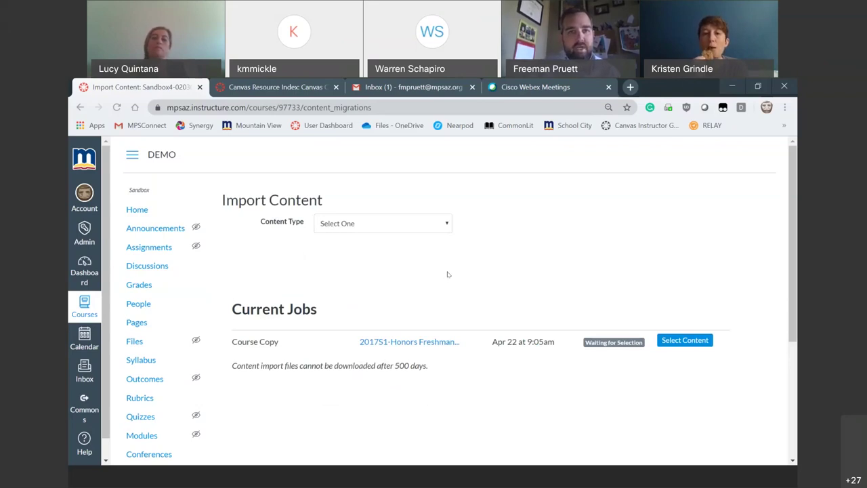
pyautogui.click(685, 341)
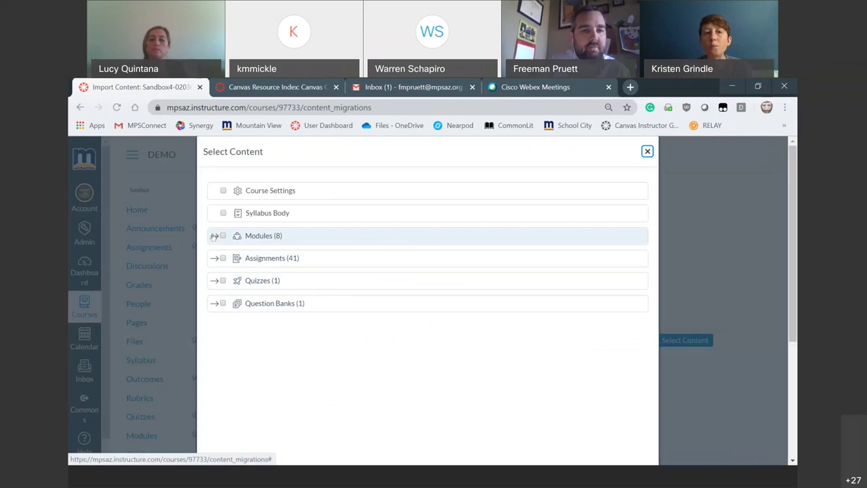
pyautogui.click(214, 236)
pyautogui.scroll(-2, 227, 312)
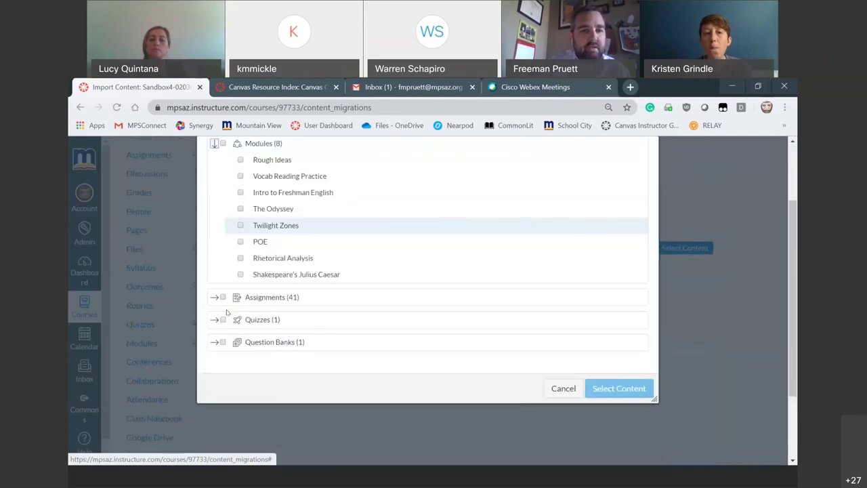
pyautogui.scroll(2, 228, 312)
pyautogui.click(214, 236)
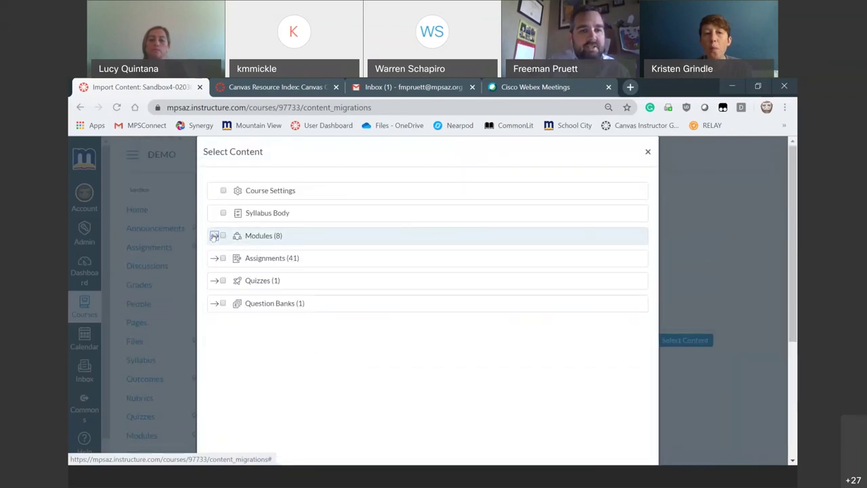
pyautogui.click(215, 236)
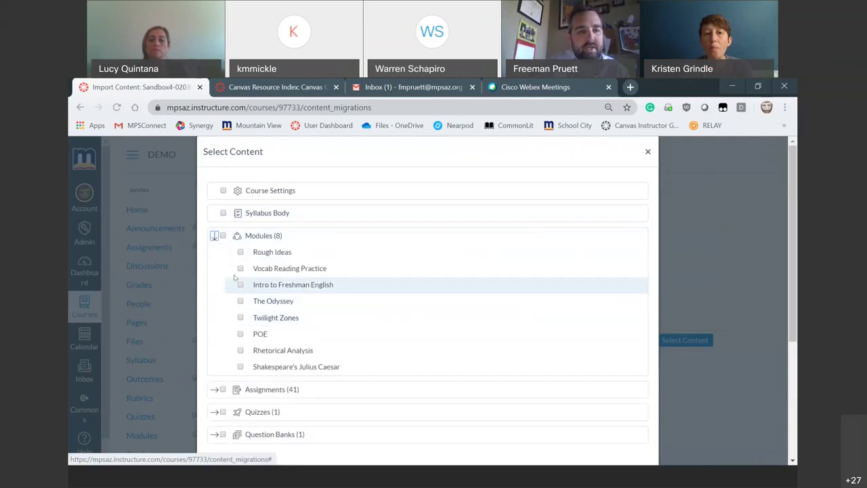
pyautogui.click(240, 268)
pyautogui.scroll(-3, 528, 351)
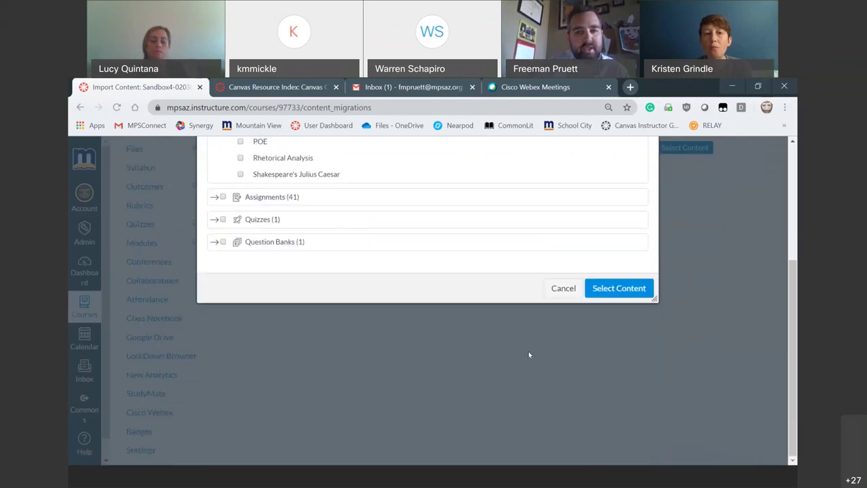
pyautogui.scroll(2, 528, 351)
pyautogui.scroll(-2, 528, 351)
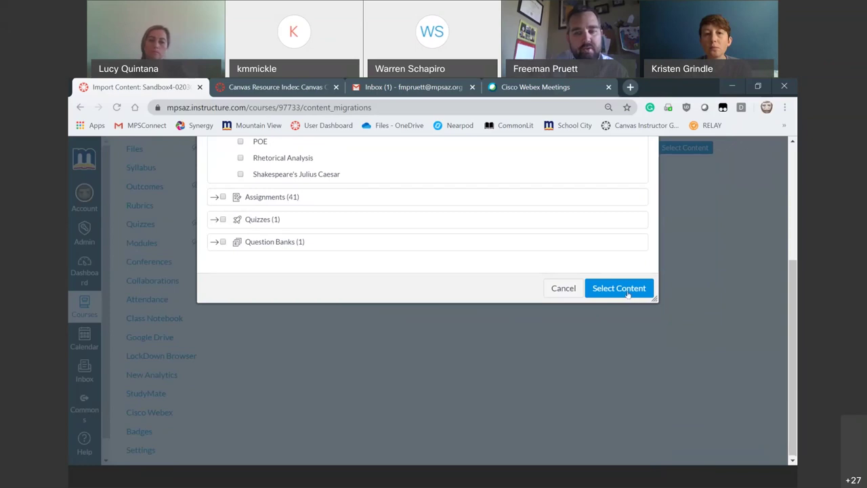
pyautogui.scroll(5, 468, 294)
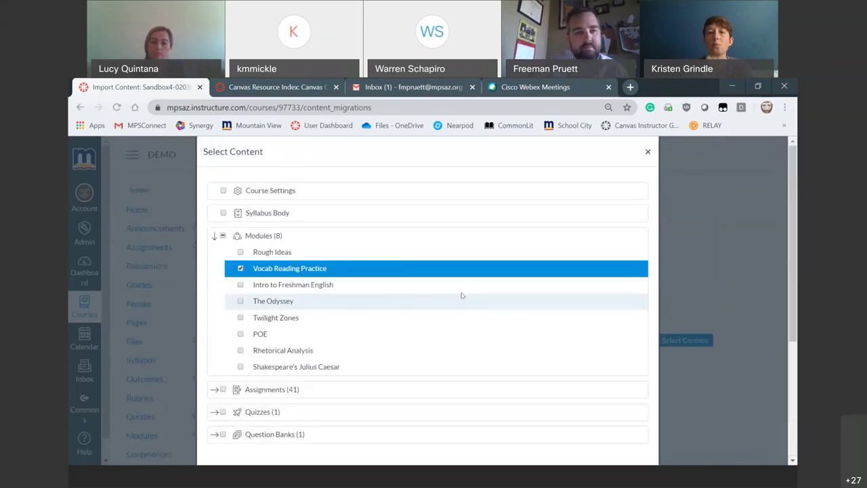
pyautogui.click(214, 235)
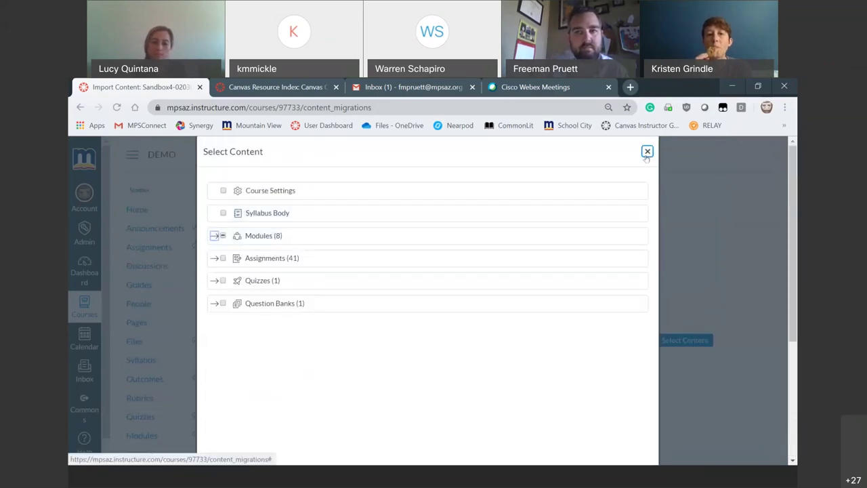
pyautogui.click(647, 151)
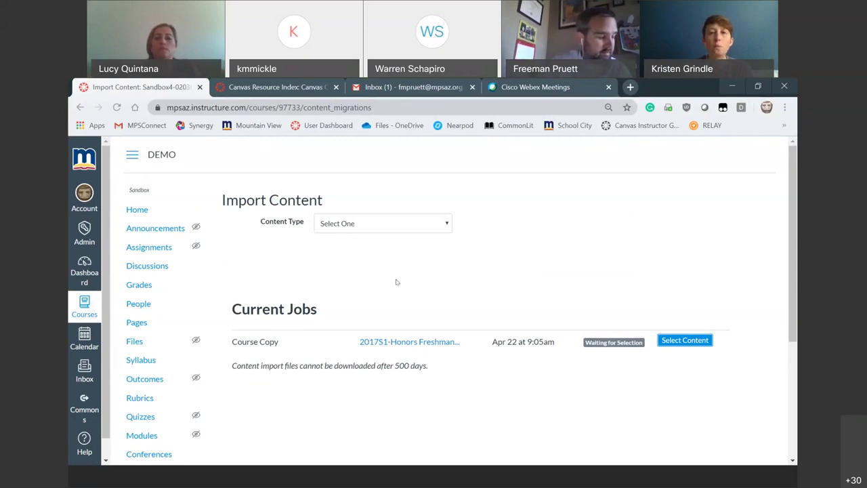
# - Go to the DEMO course's Home page
pyautogui.click(138, 210)
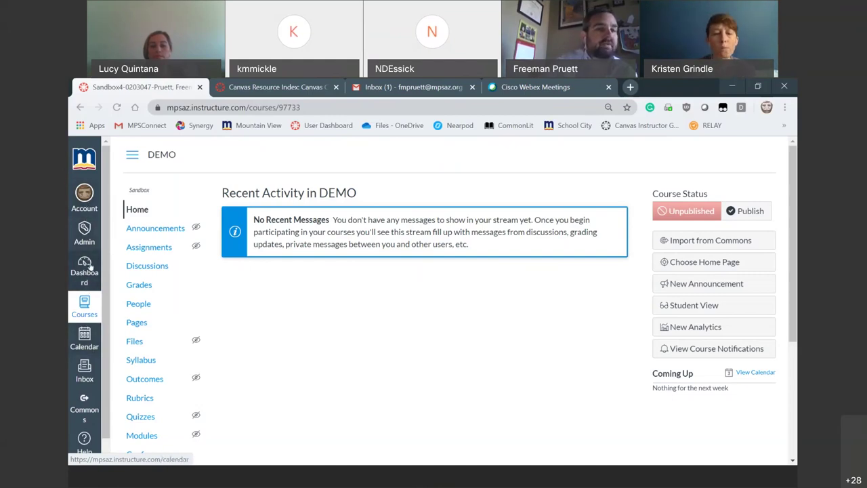
# - Open the Account panel from the global navigation
pyautogui.click(85, 196)
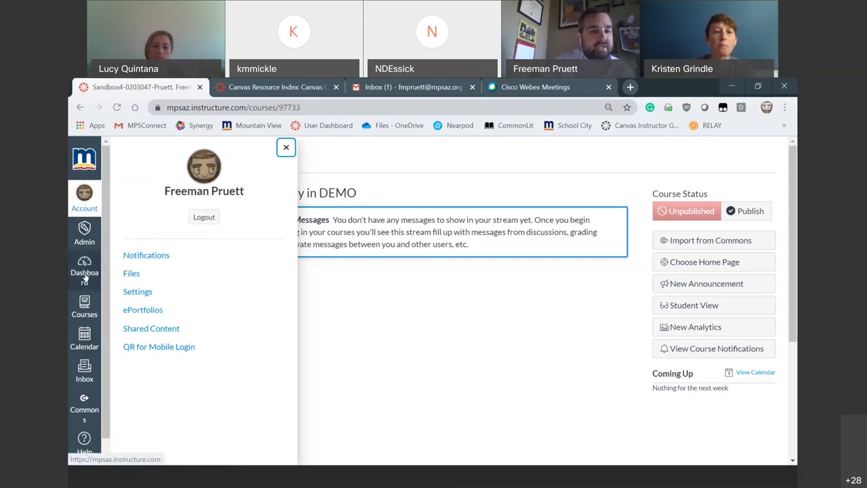
# - Go to the Dashboard and scroll through the Courses flyout to its end
pyautogui.click(79, 257)
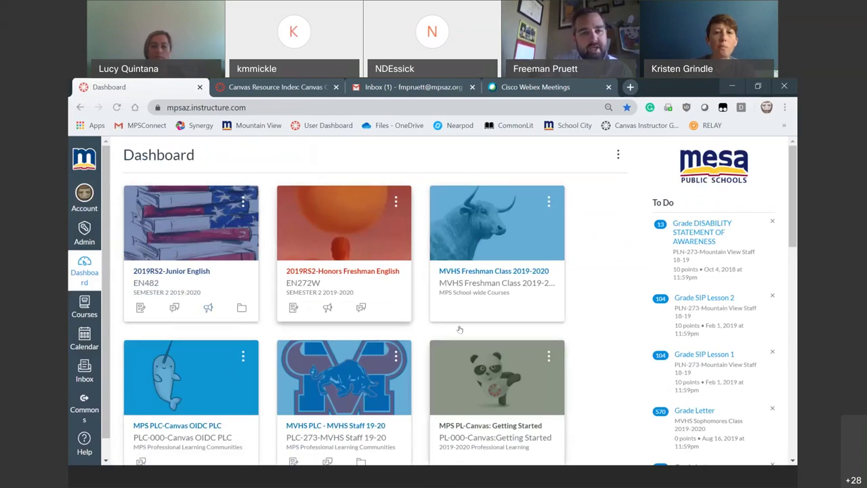
pyautogui.click(85, 308)
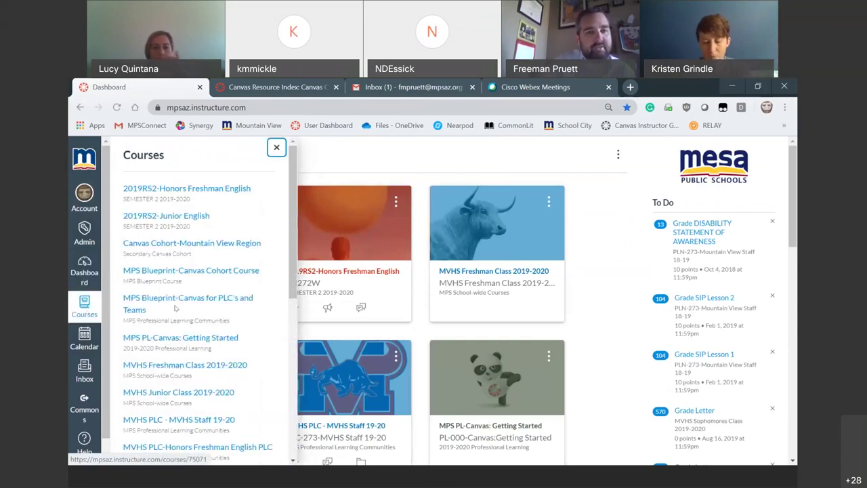
pyautogui.scroll(-5, 203, 330)
pyautogui.scroll(4, 204, 329)
pyautogui.scroll(-4, 203, 330)
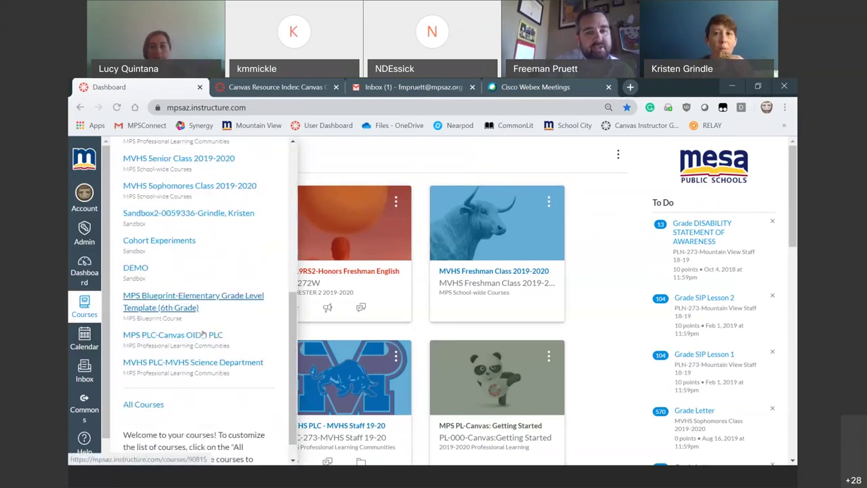
pyautogui.scroll(4, 217, 322)
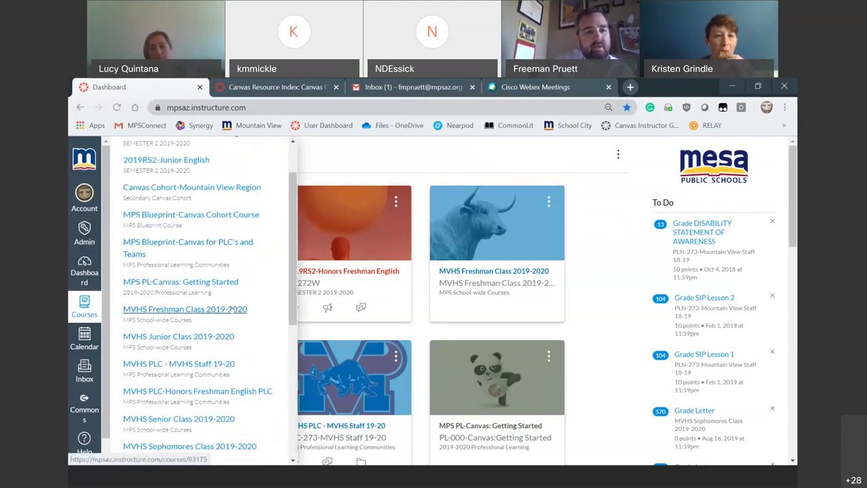
pyautogui.scroll(-5, 202, 285)
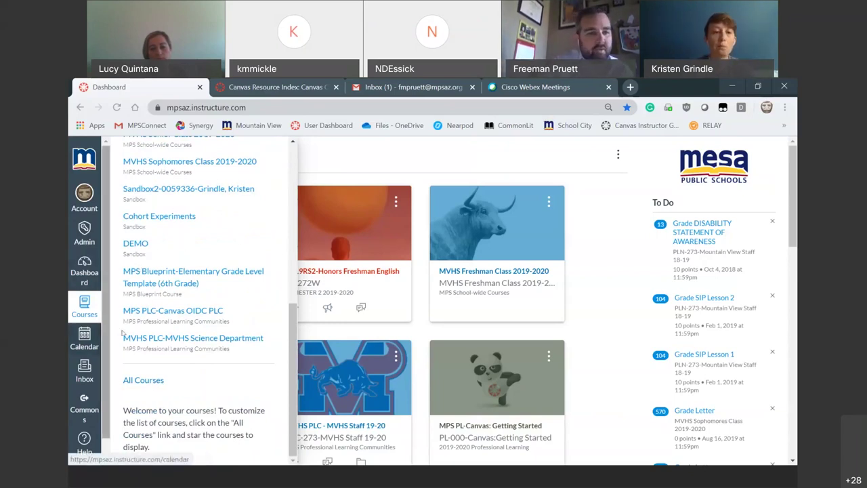
# - Browse the April 2020 calendar month view, then switch to the Inbox
pyautogui.click(83, 345)
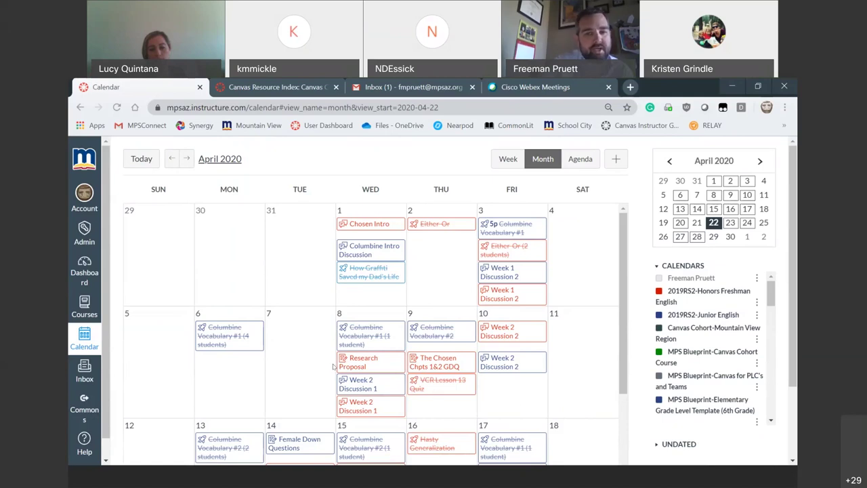
pyautogui.scroll(-5, 322, 370)
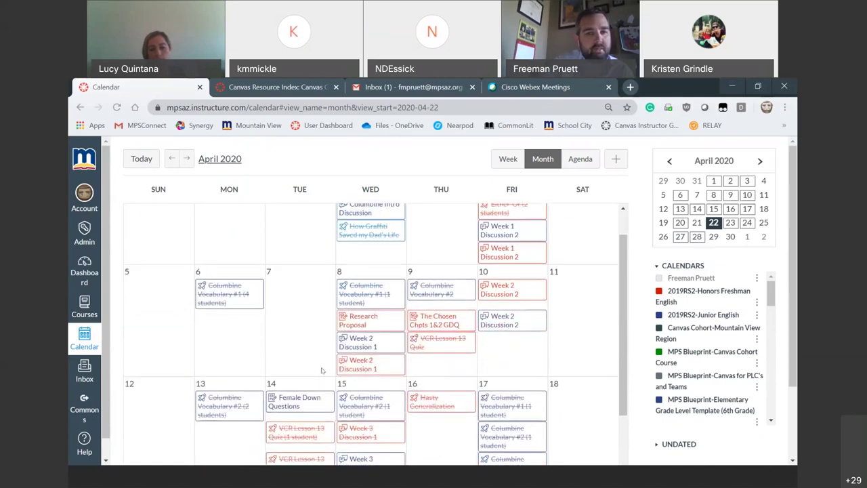
pyautogui.scroll(4, 322, 369)
pyautogui.scroll(1, 322, 370)
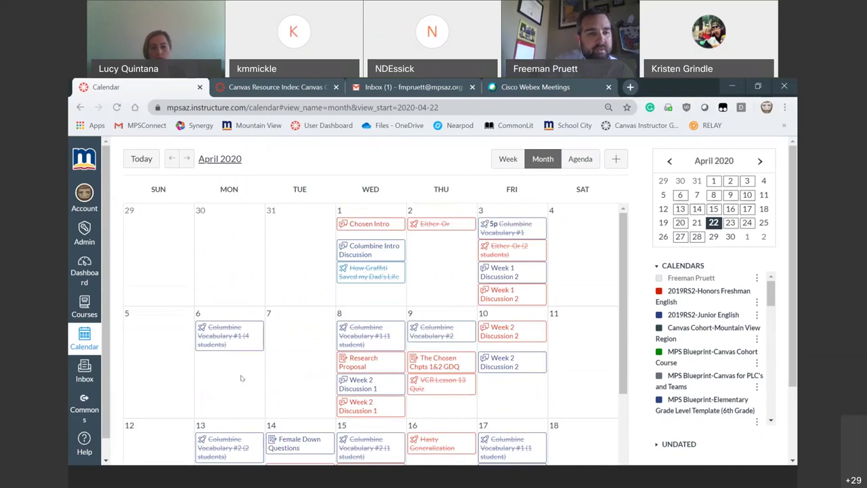
pyautogui.click(84, 376)
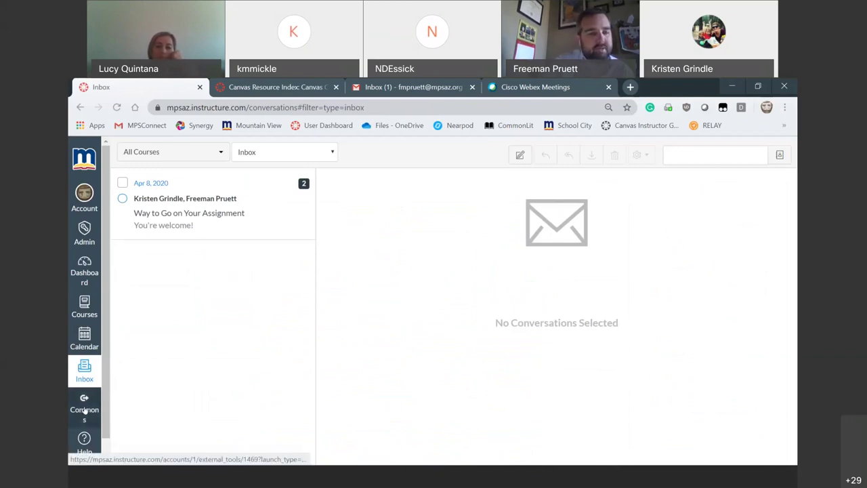
pyautogui.click(84, 410)
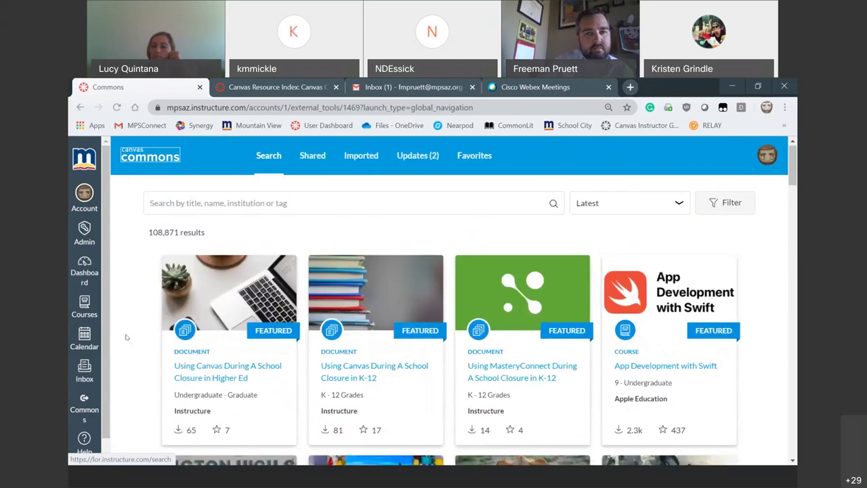
pyautogui.scroll(-2, 125, 337)
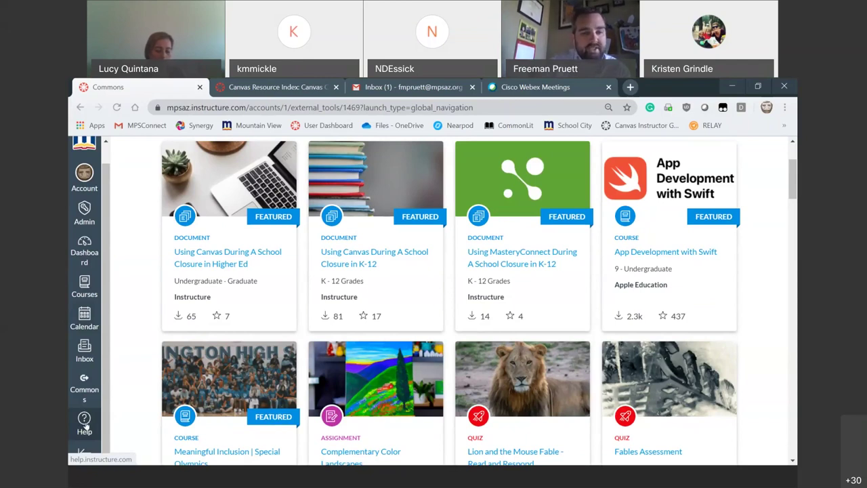
pyautogui.click(84, 426)
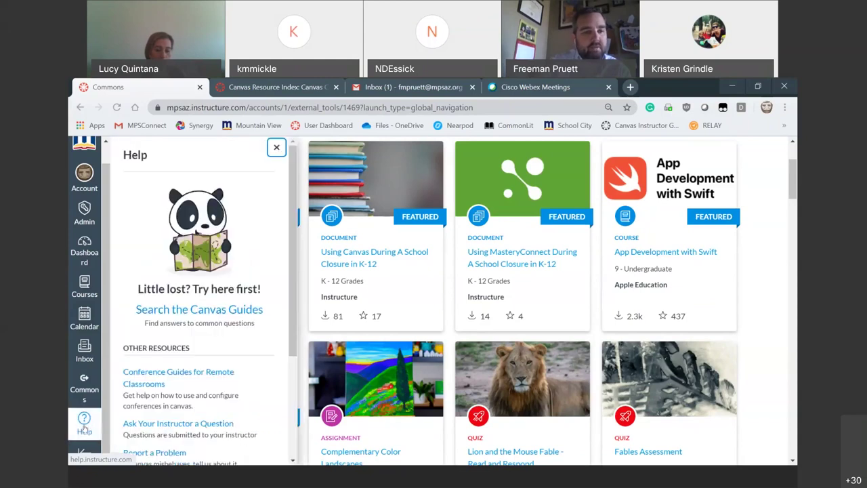
pyautogui.scroll(-3, 181, 417)
pyautogui.scroll(2, 122, 393)
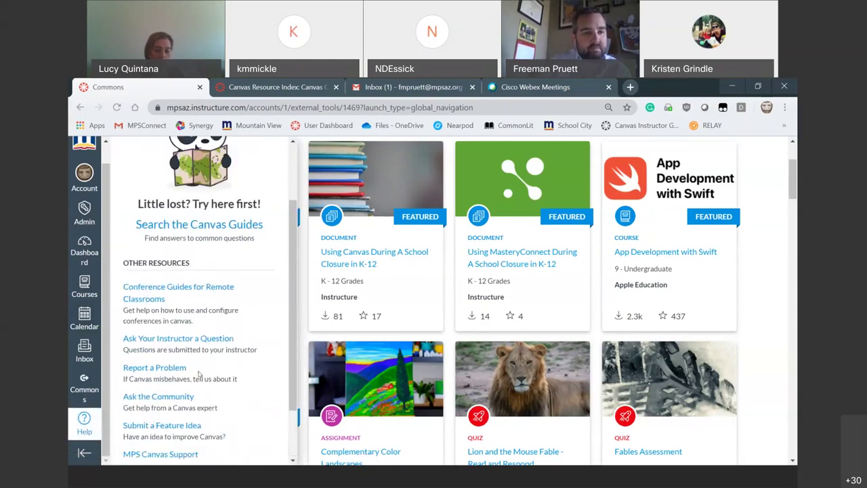
pyautogui.scroll(1, 117, 388)
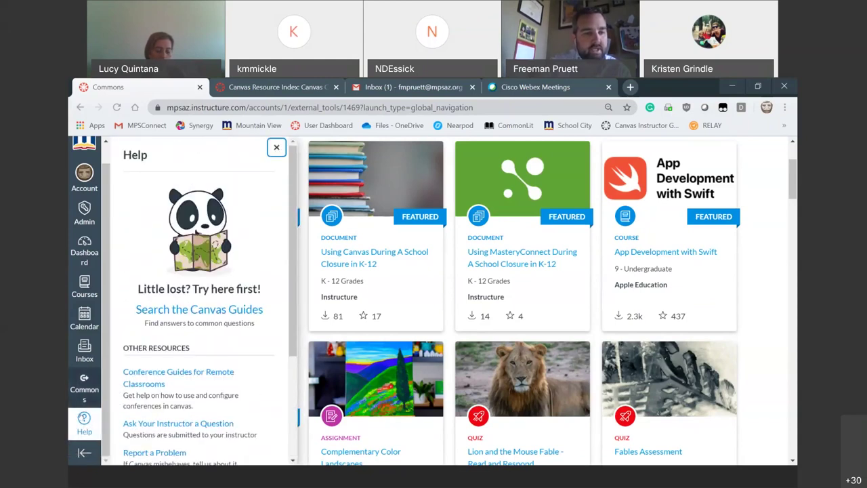
pyautogui.click(83, 455)
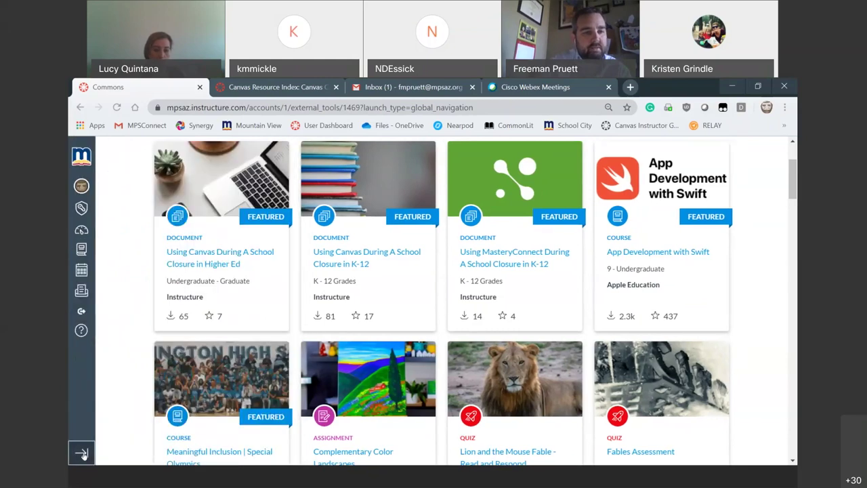
pyautogui.click(82, 454)
pyautogui.click(82, 454)
pyautogui.click(82, 454)
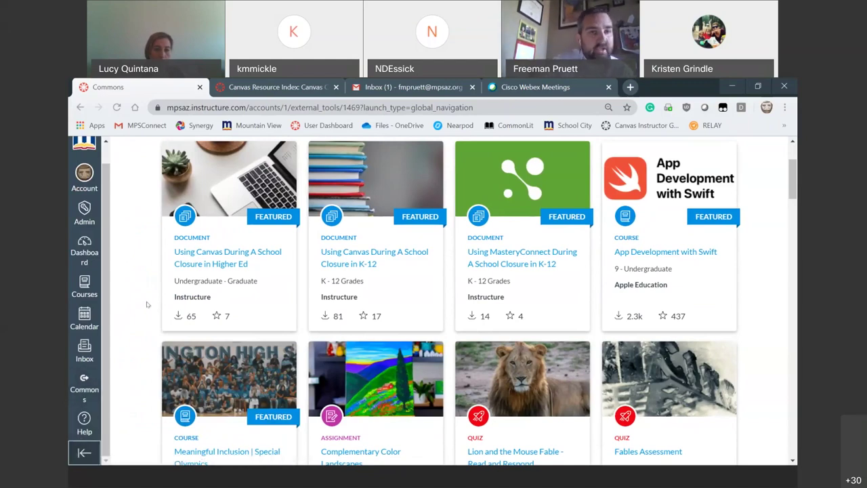
pyautogui.scroll(3, 146, 304)
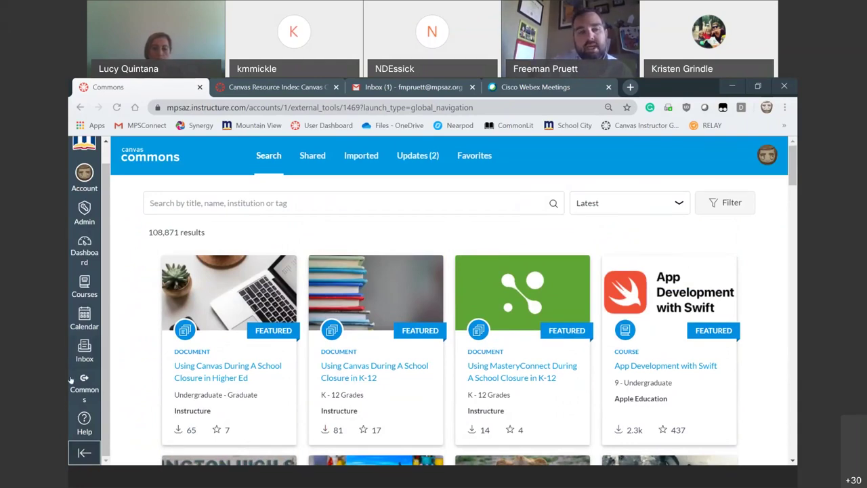
pyautogui.click(85, 355)
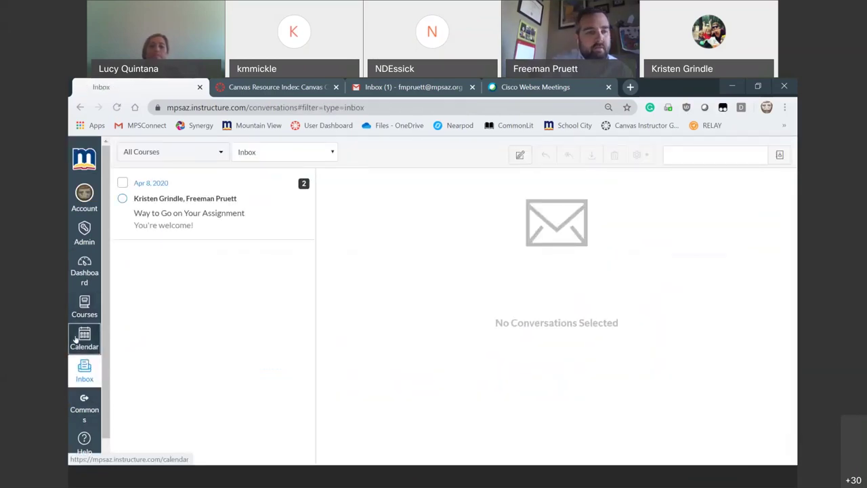
# - View the Week 1 Discussion 2 calendar event and its discussion, then return to the calendar
pyautogui.click(75, 338)
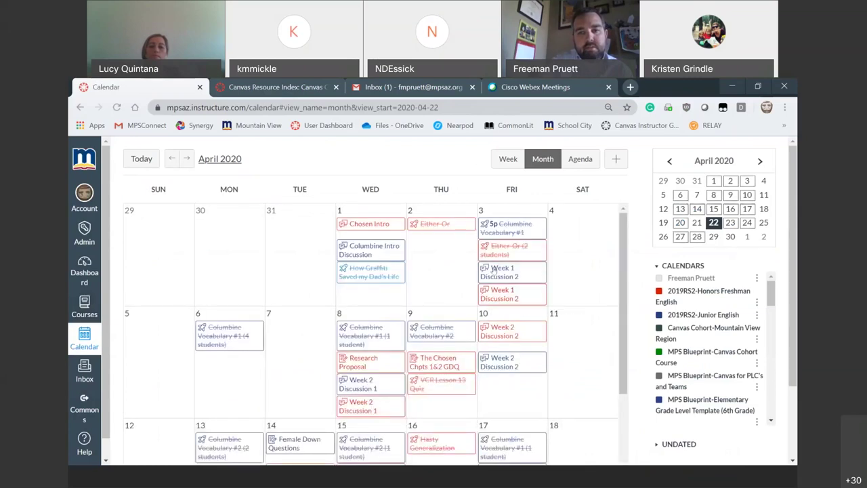
pyautogui.click(485, 274)
pyautogui.scroll(-1, 482, 286)
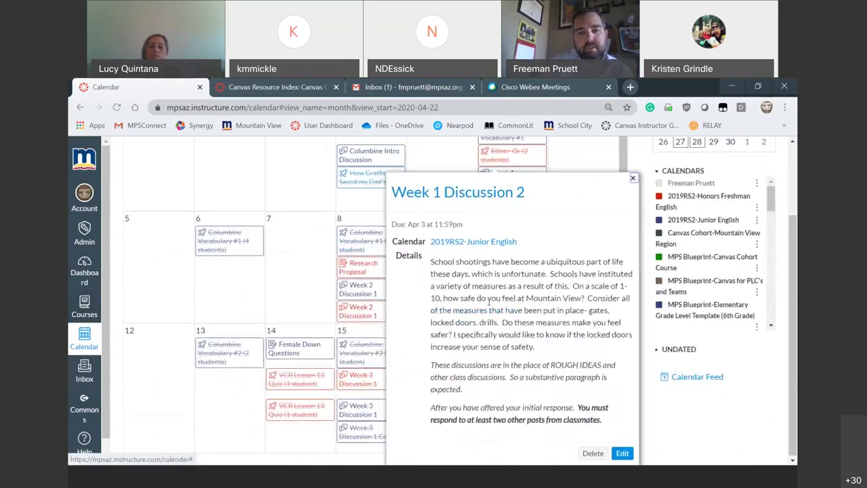
pyautogui.click(452, 196)
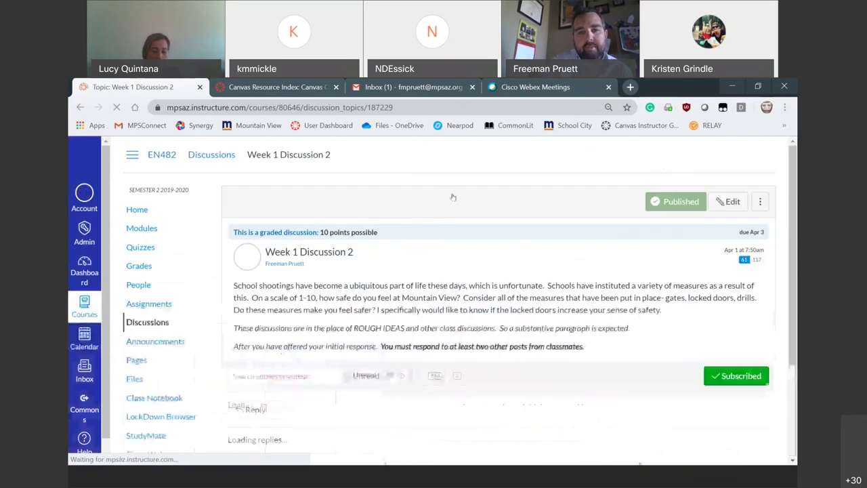
pyautogui.click(84, 339)
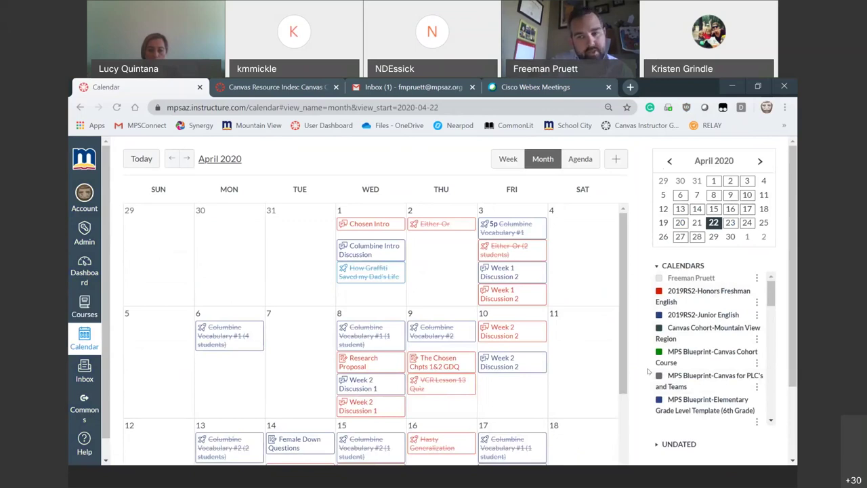
# - Hide Canvas Cohort-Mountain View Region events, keep 2019RS2-Honors Freshman English shown, and return to Dashboard
pyautogui.click(658, 291)
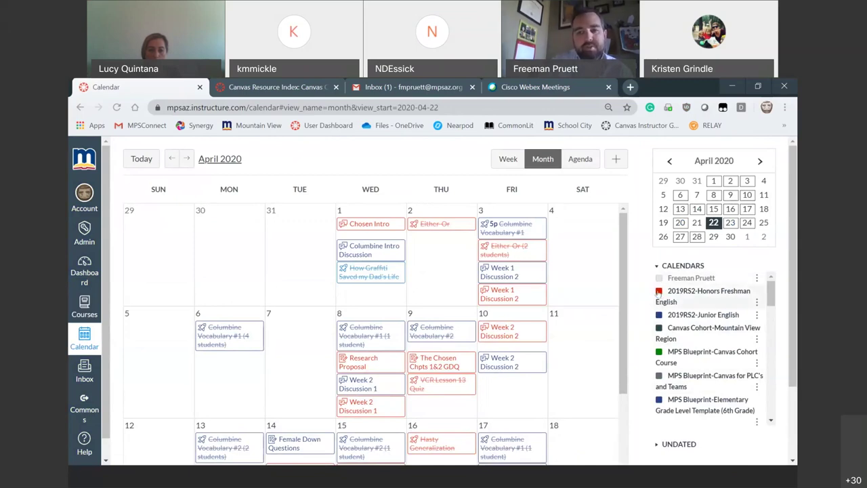
pyautogui.click(659, 327)
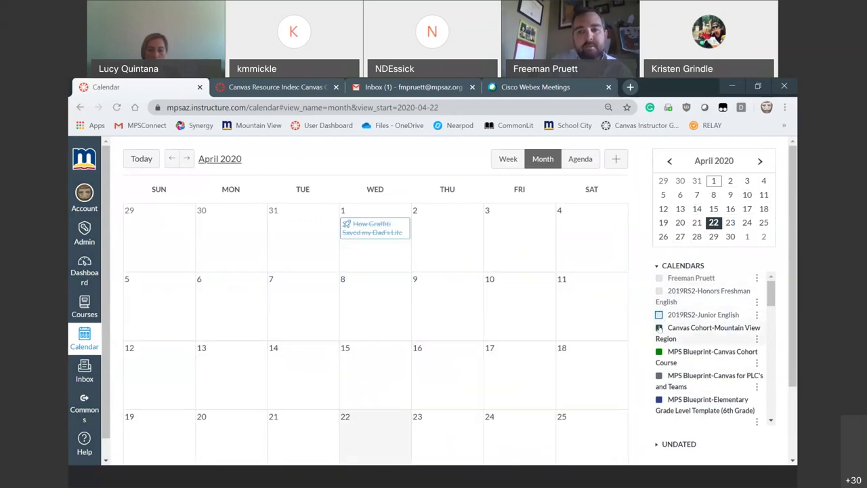
pyautogui.click(659, 290)
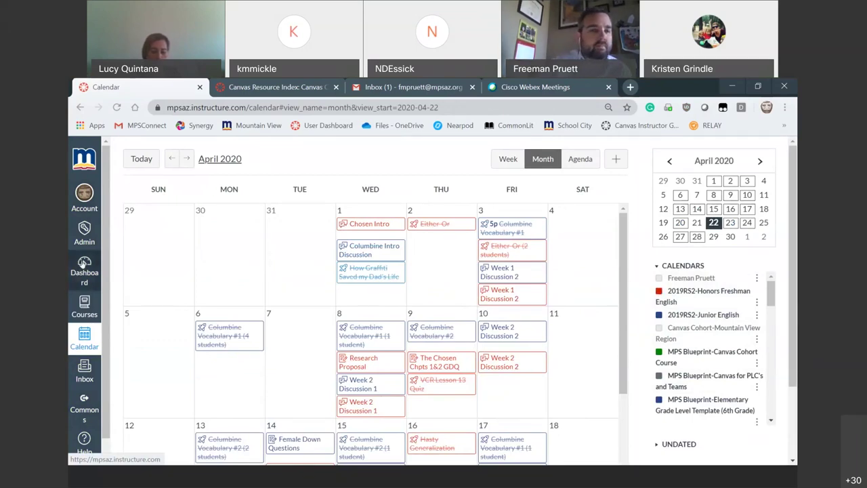
pyautogui.click(84, 264)
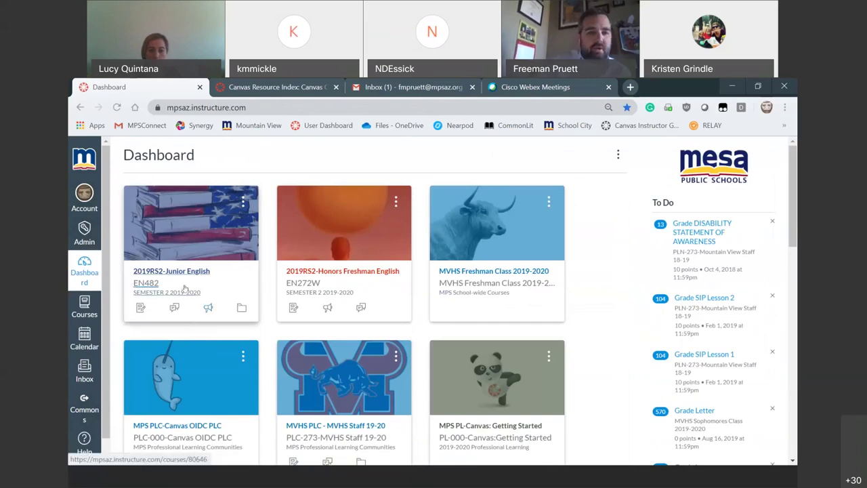
# - Scroll the Dashboard down to the DEMO sandbox course card and enter the course
pyautogui.scroll(-2, 276, 330)
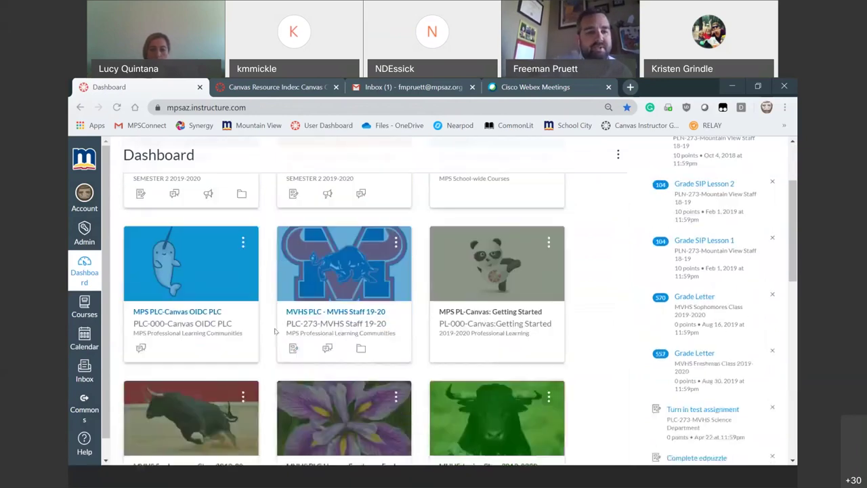
pyautogui.scroll(-8, 276, 331)
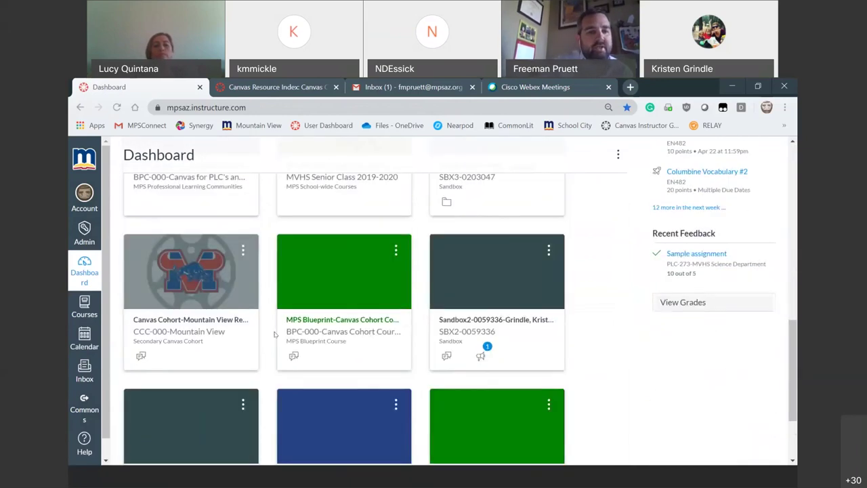
pyautogui.scroll(-2, 275, 333)
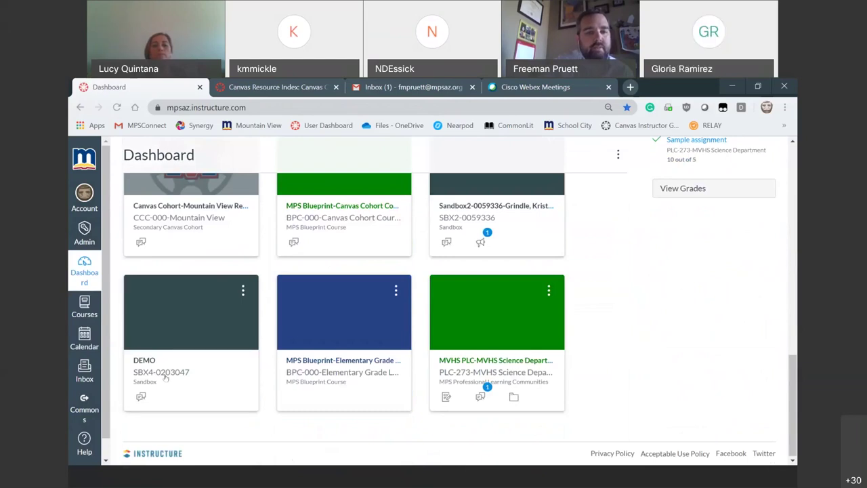
pyautogui.click(144, 361)
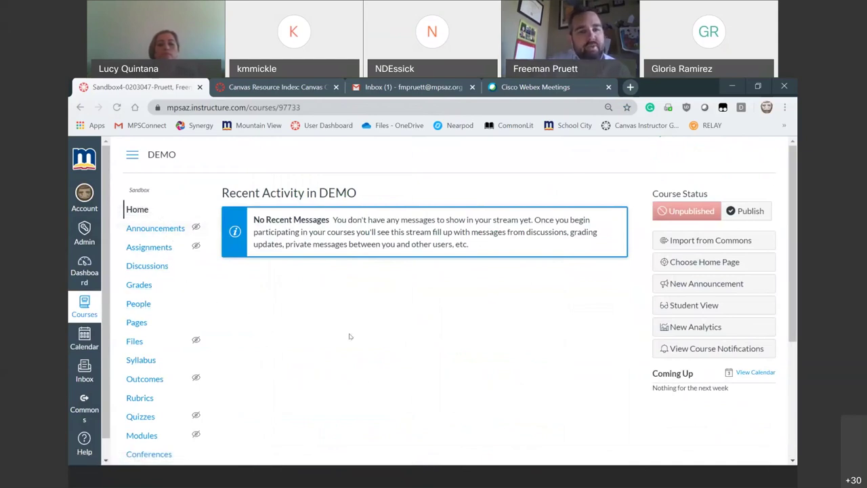
# - Look through the DEMO course navigation list and go to the course Settings
pyautogui.scroll(-2, 186, 330)
pyautogui.scroll(2, 184, 328)
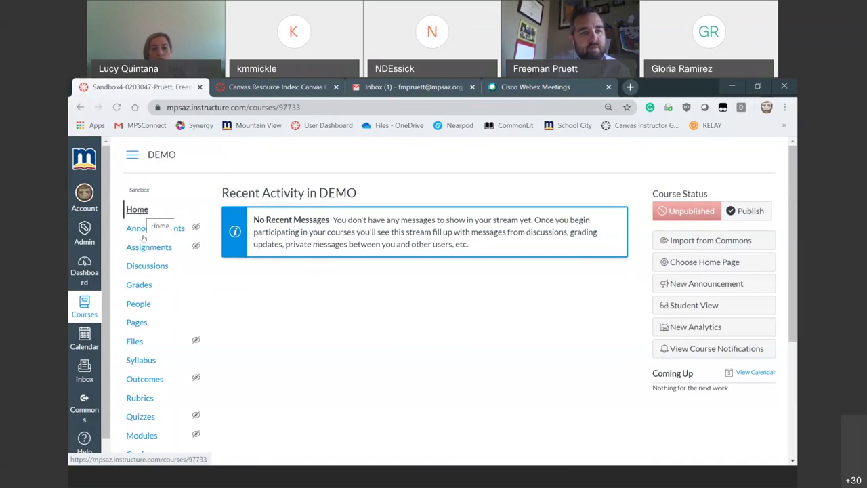
pyautogui.scroll(-3, 147, 328)
pyautogui.scroll(3, 148, 331)
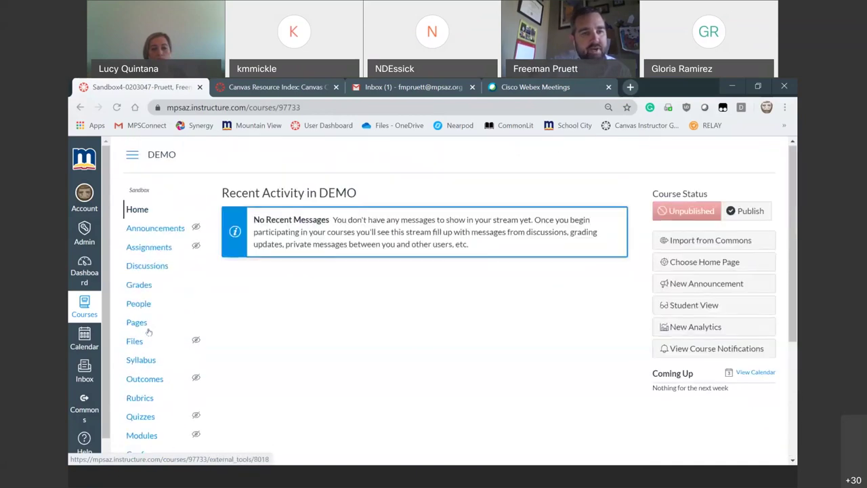
pyautogui.scroll(-3, 151, 330)
pyautogui.scroll(3, 152, 330)
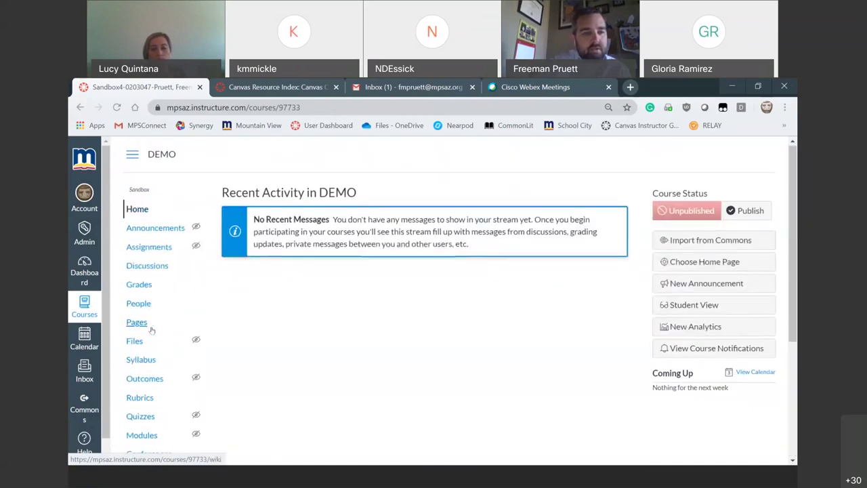
pyautogui.scroll(-3, 152, 330)
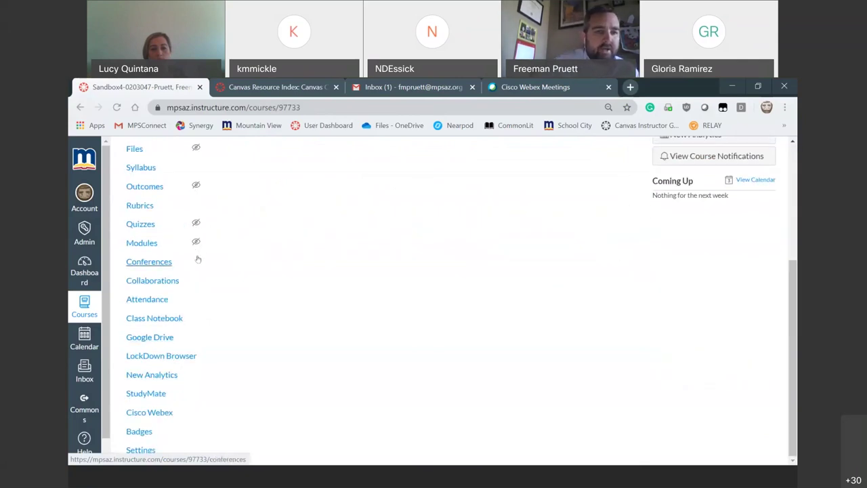
pyautogui.scroll(3, 190, 263)
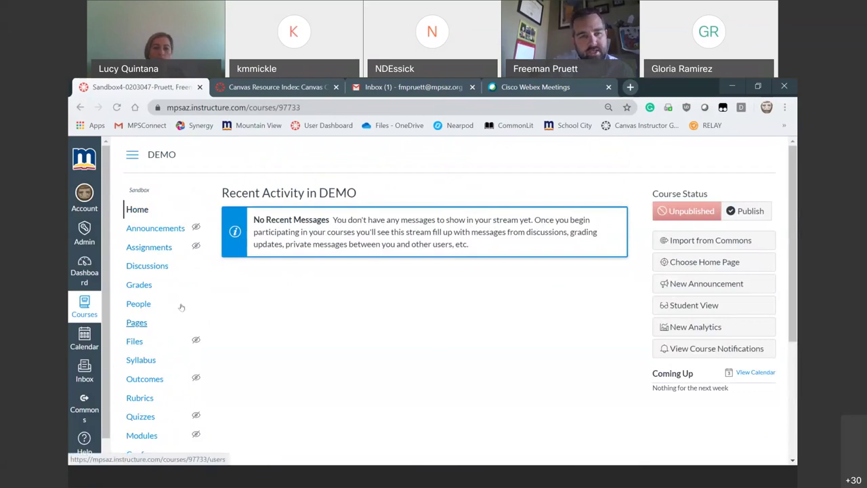
pyautogui.scroll(-3, 180, 307)
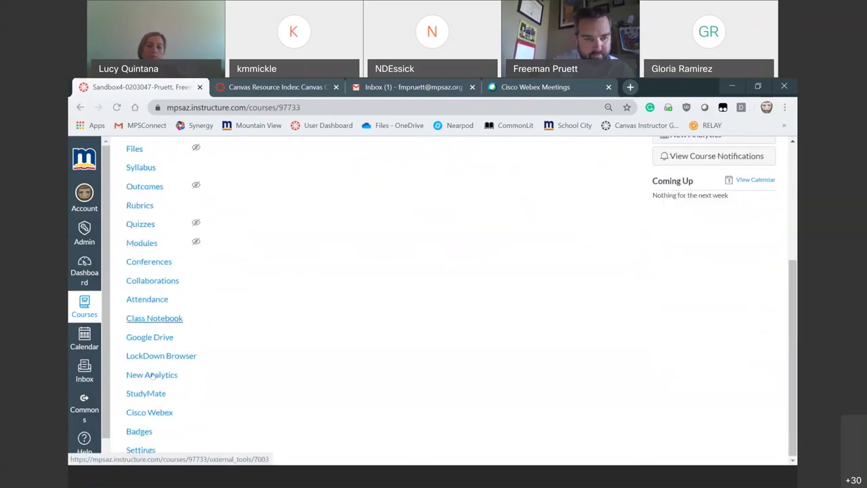
pyautogui.click(144, 452)
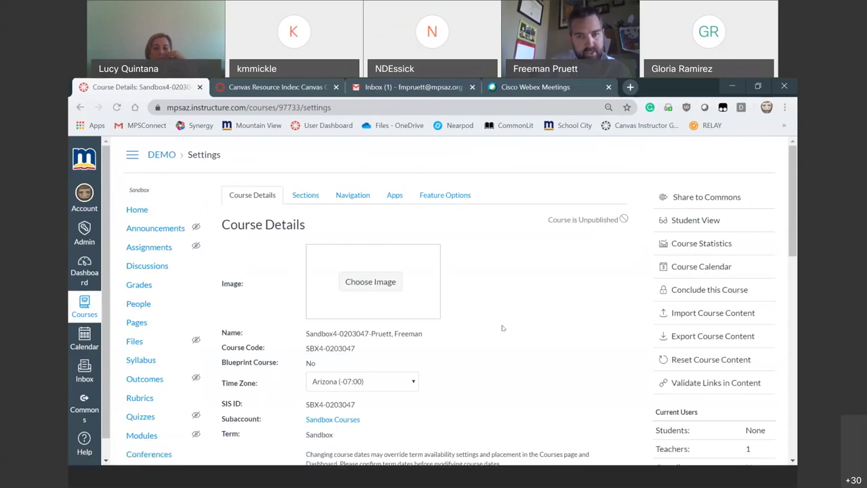
# - Show the DEMO course's Navigation settings and review the reorderable course menu items
pyautogui.click(352, 195)
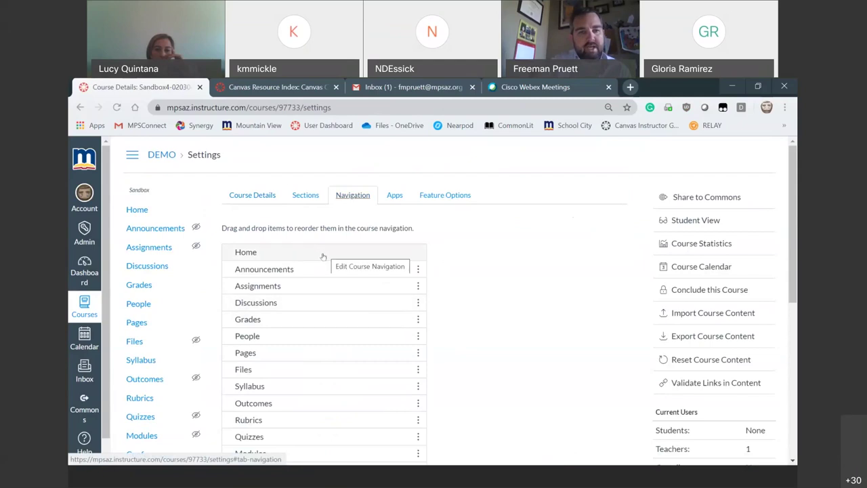
pyautogui.scroll(-5, 323, 257)
pyautogui.scroll(3, 324, 264)
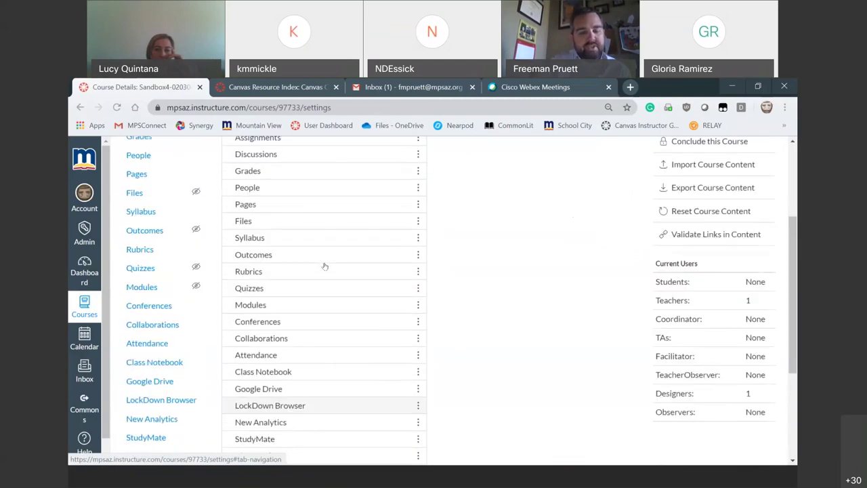
pyautogui.scroll(3, 323, 265)
pyautogui.scroll(-1, 325, 271)
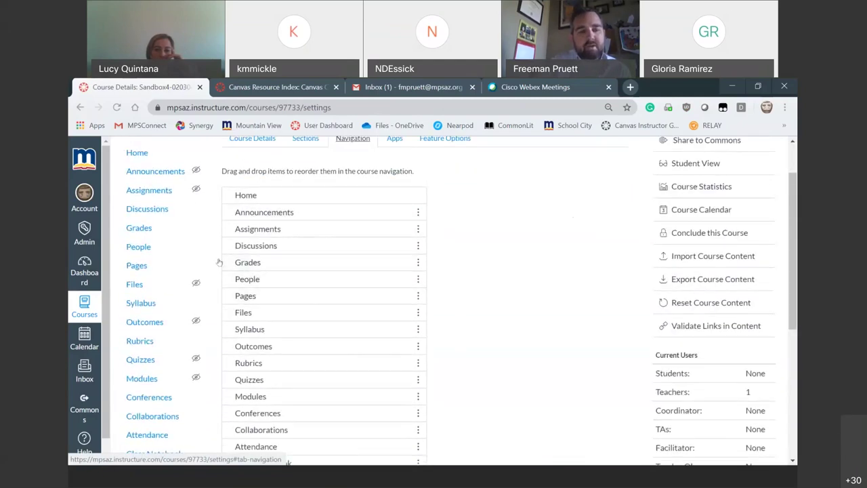
pyautogui.scroll(-3, 325, 277)
pyautogui.scroll(3, 325, 278)
pyautogui.scroll(1, 325, 277)
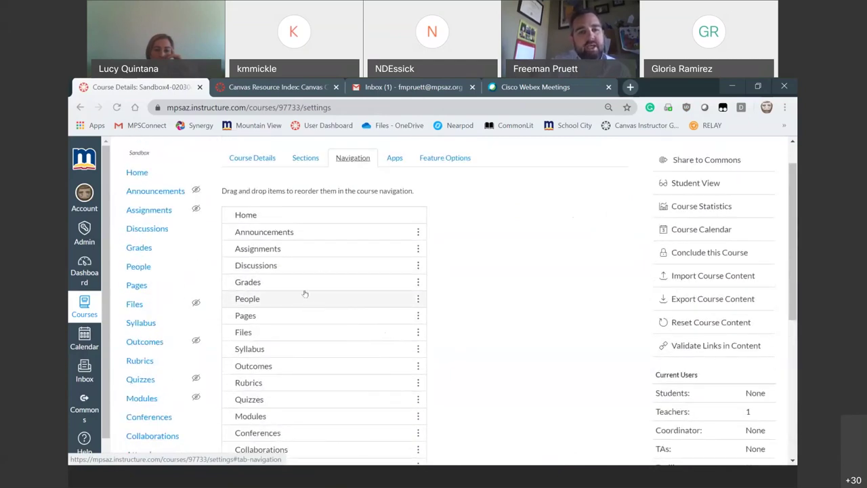
pyautogui.scroll(-4, 332, 310)
pyautogui.scroll(4, 333, 312)
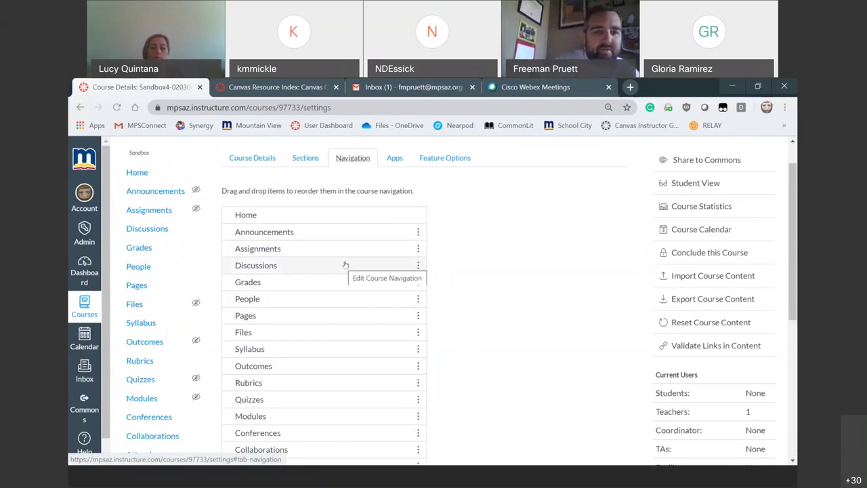
# - Hide Files and Badges from the DEMO course navigation menu
pyautogui.click(417, 334)
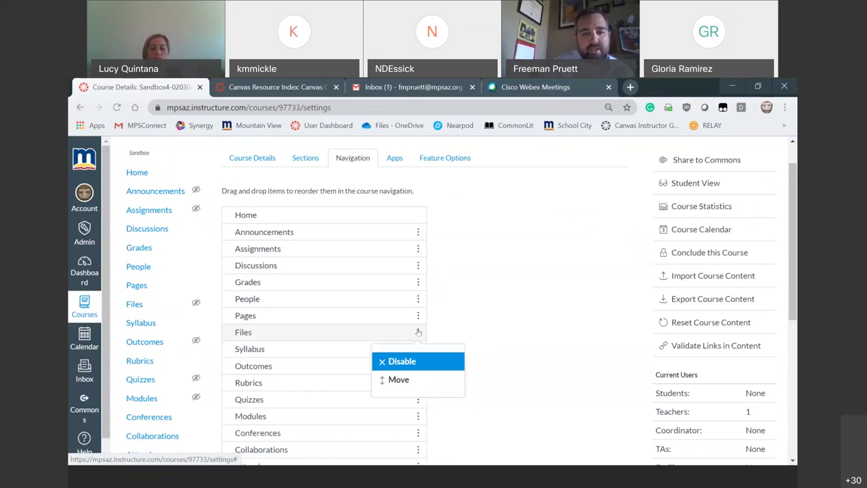
pyautogui.click(381, 364)
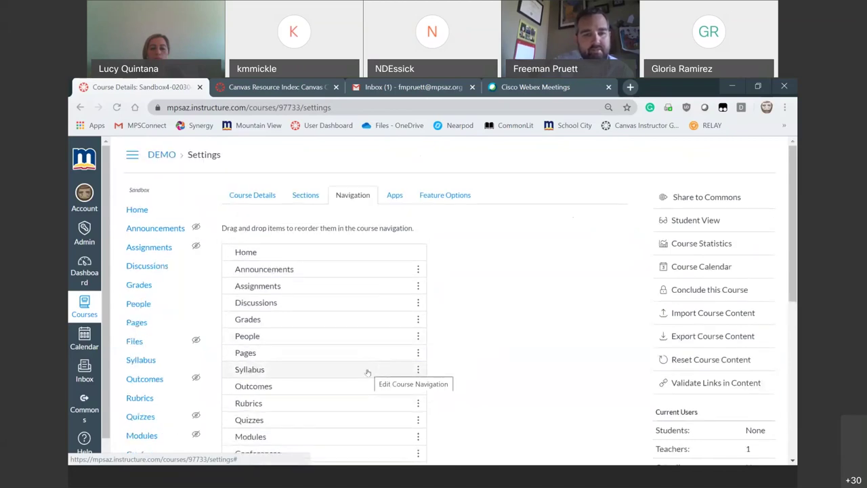
pyautogui.scroll(-4, 406, 369)
pyautogui.scroll(-1, 367, 372)
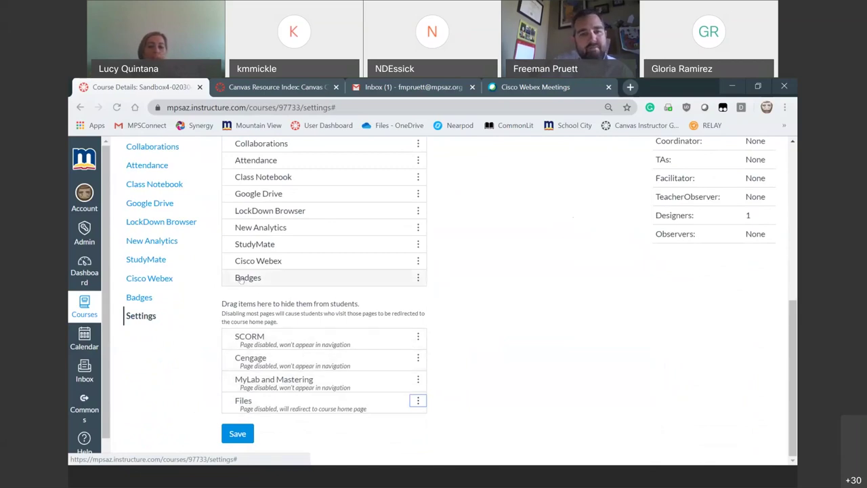
pyautogui.moveTo(232, 279); pyautogui.dragTo(237, 332)
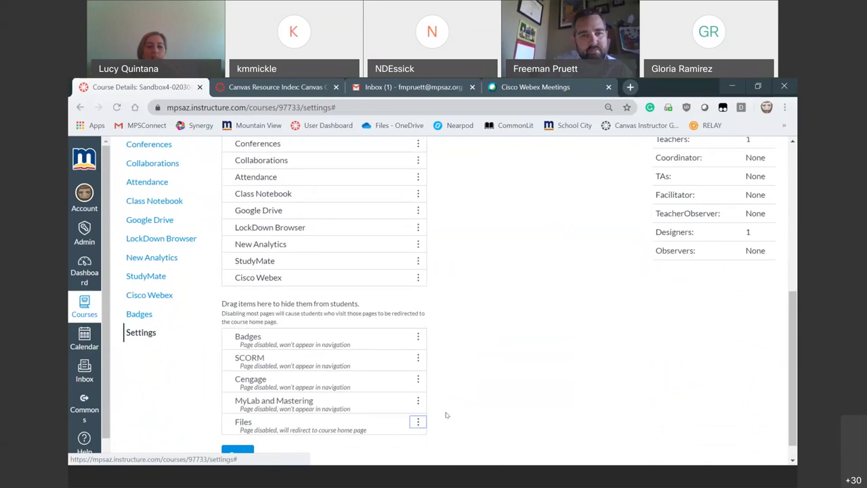
pyautogui.scroll(5, 446, 415)
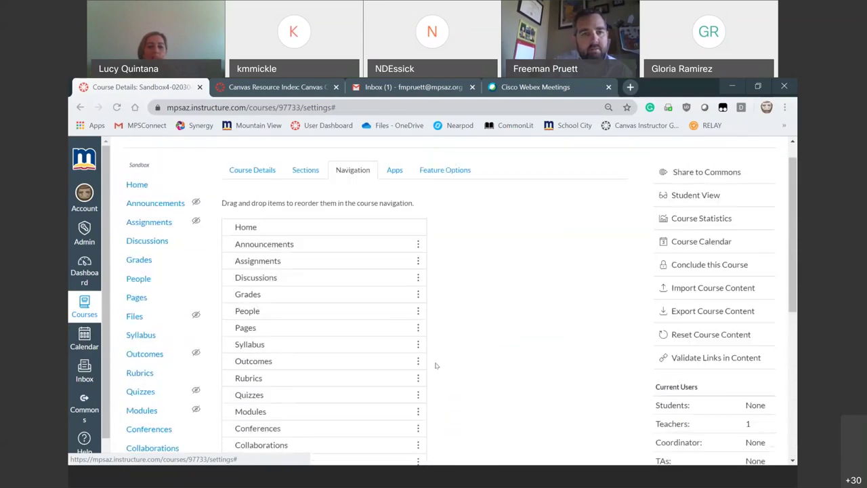
pyautogui.scroll(-5, 334, 364)
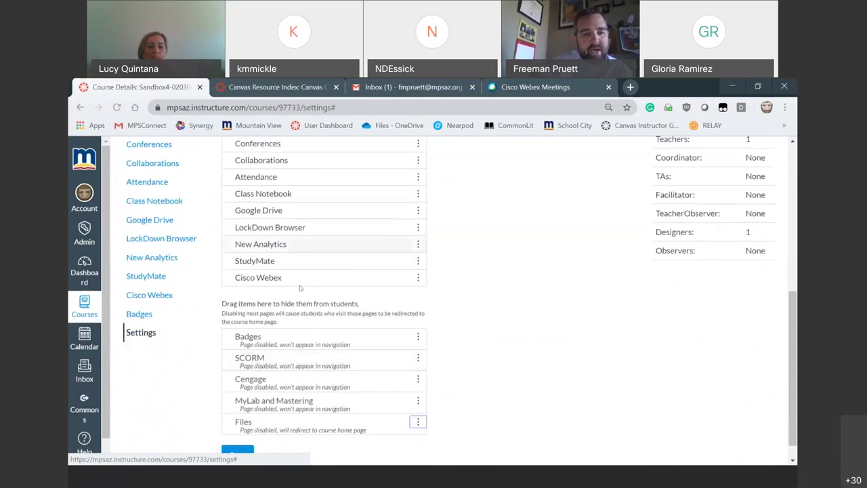
# - Move Modules directly under Home, Announcements after Assignments, and Discussions after Grades
pyautogui.scroll(3, 328, 280)
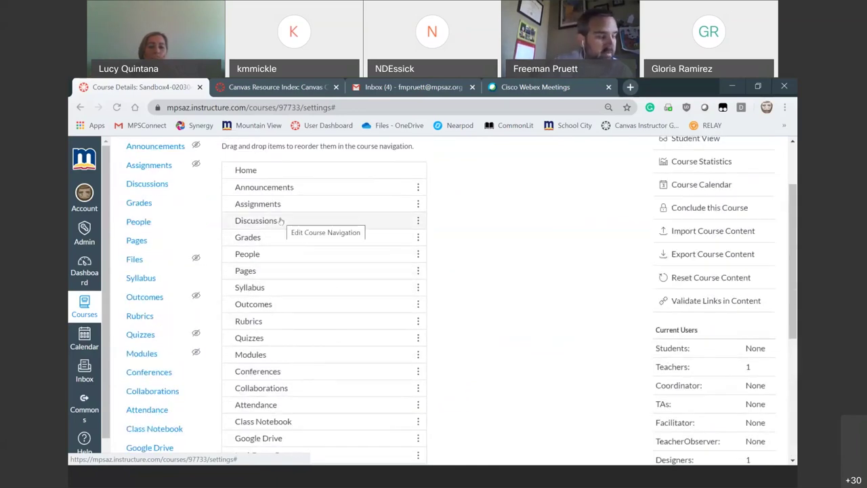
pyautogui.moveTo(287, 222)
pyautogui.mouseDown()
pyautogui.moveTo(290, 187)
pyautogui.moveTo(290, 218)
pyautogui.mouseUp()
pyautogui.moveTo(286, 188); pyautogui.dragTo(288, 239)
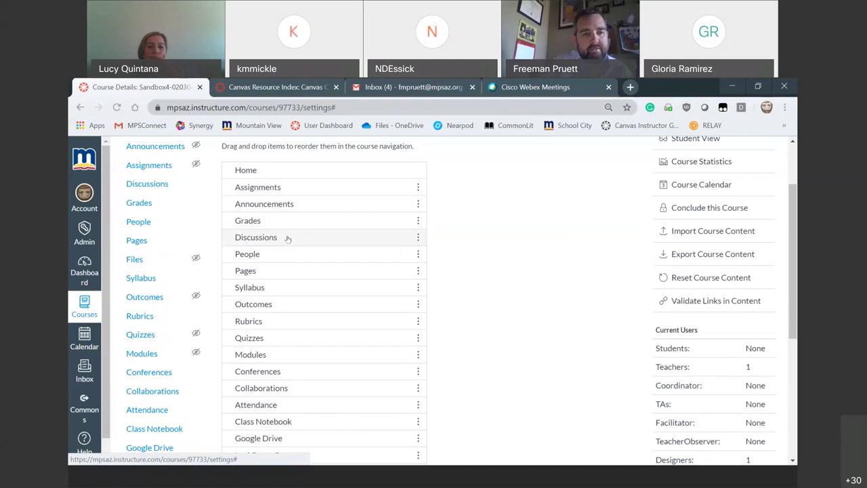
pyautogui.moveTo(278, 355); pyautogui.dragTo(283, 188)
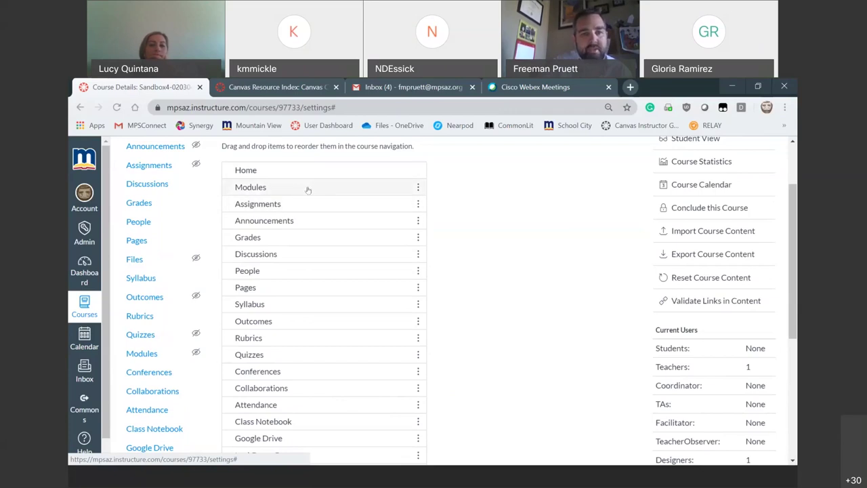
pyautogui.scroll(-4, 319, 284)
pyautogui.scroll(6, 420, 328)
pyautogui.scroll(-3, 361, 326)
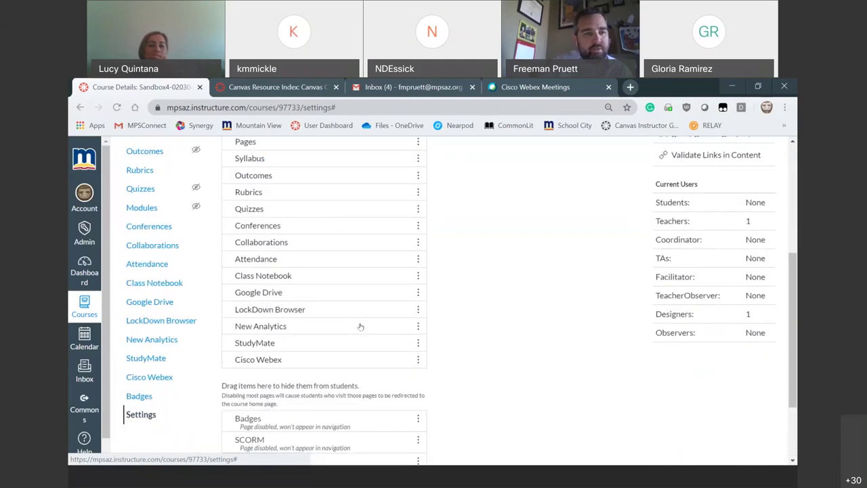
pyautogui.scroll(4, 361, 327)
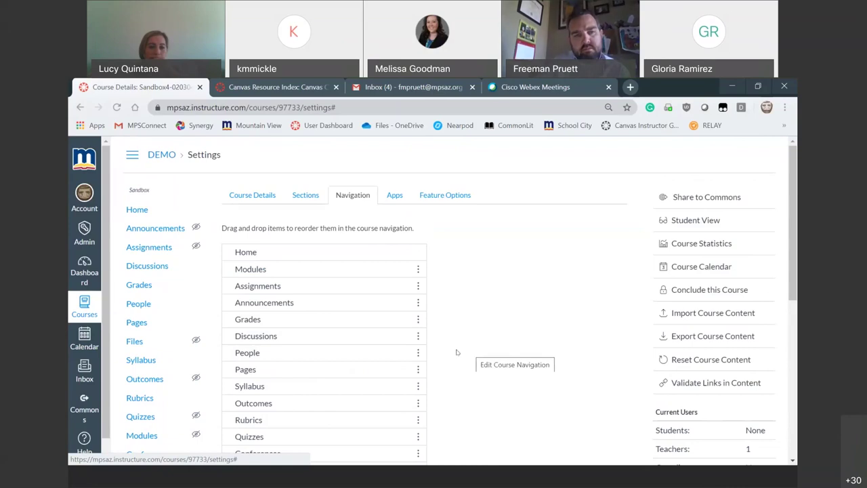
pyautogui.scroll(-3, 269, 361)
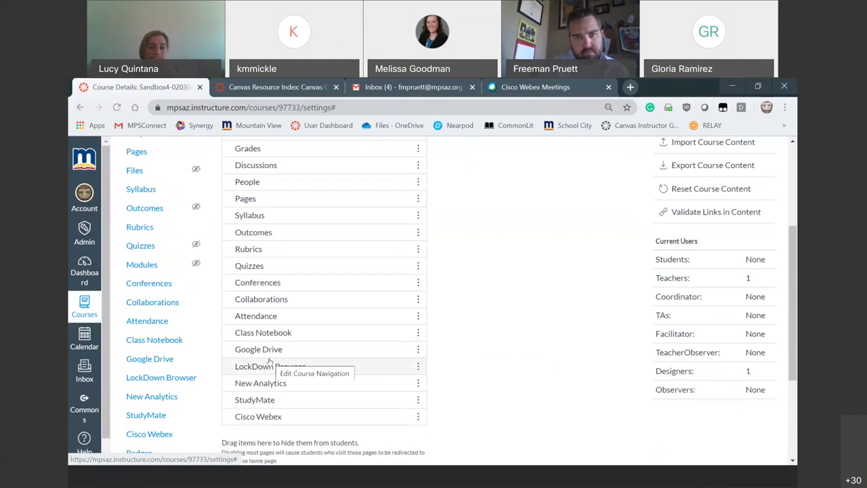
# - View the DEMO course's Cisco Webex Setup tab, then return to the Dashboard
pyautogui.click(147, 436)
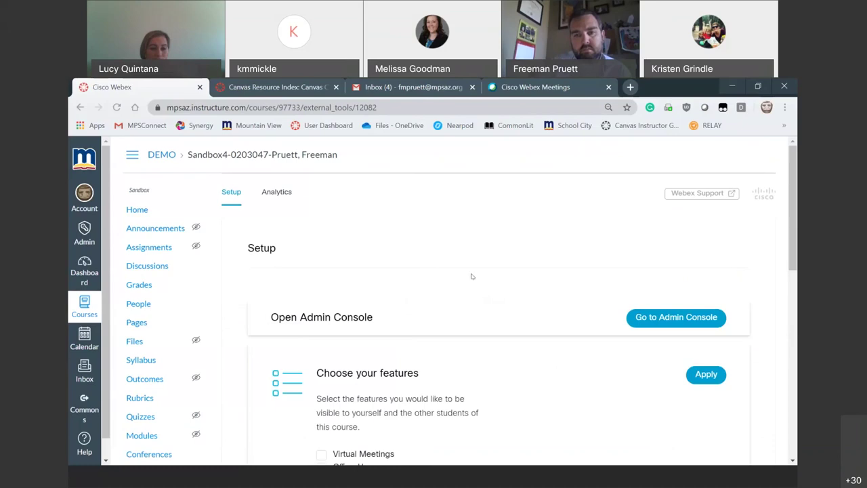
pyautogui.scroll(-4, 471, 277)
pyautogui.scroll(4, 471, 276)
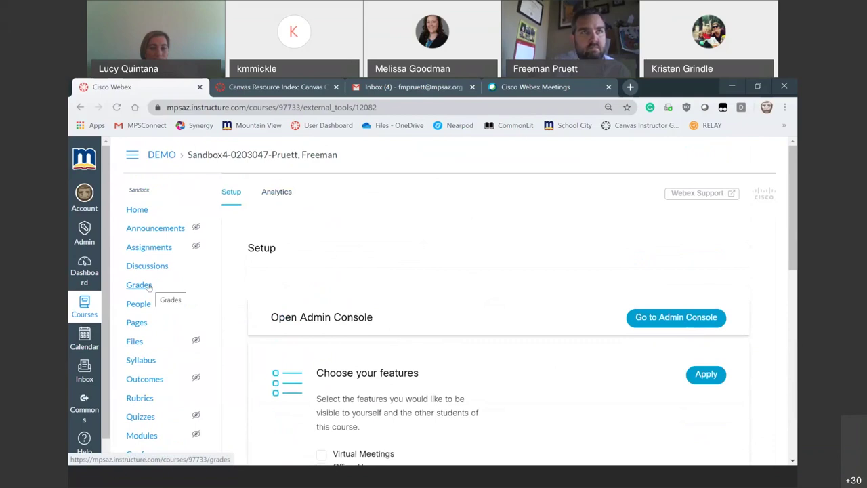
pyautogui.click(72, 266)
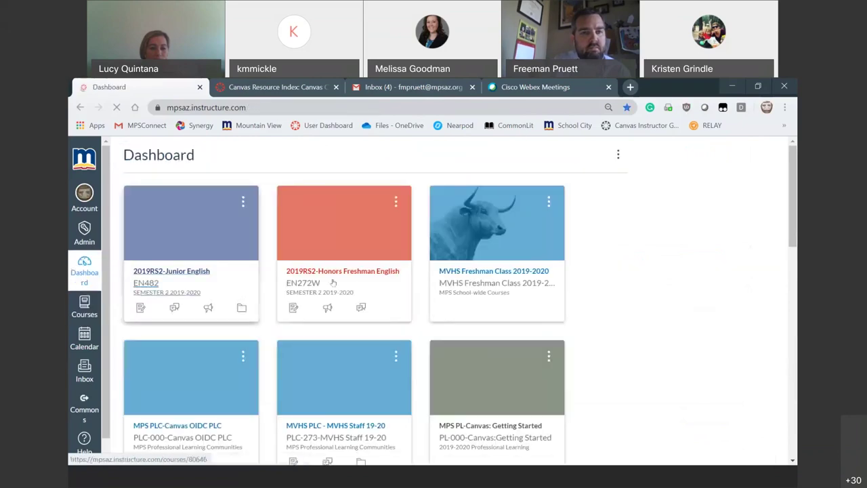
# - Go to the Cisco Webex page of 2019RS2-Honors Freshman English
pyautogui.click(338, 272)
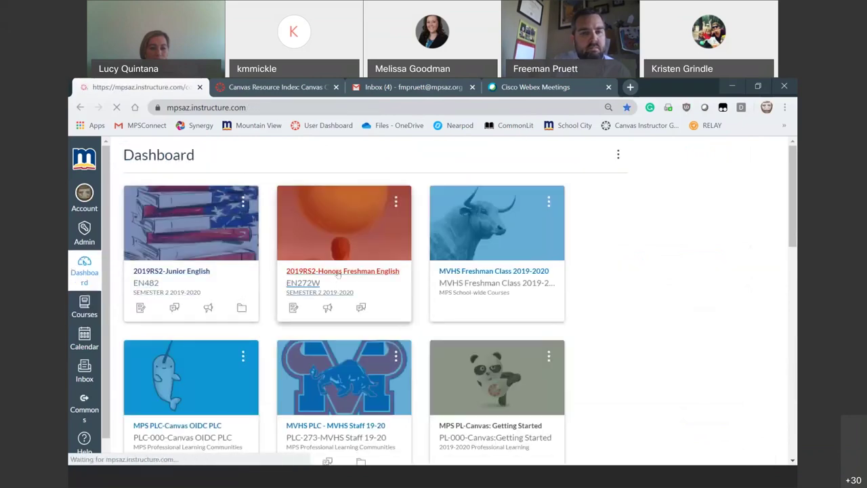
pyautogui.scroll(-1, 159, 326)
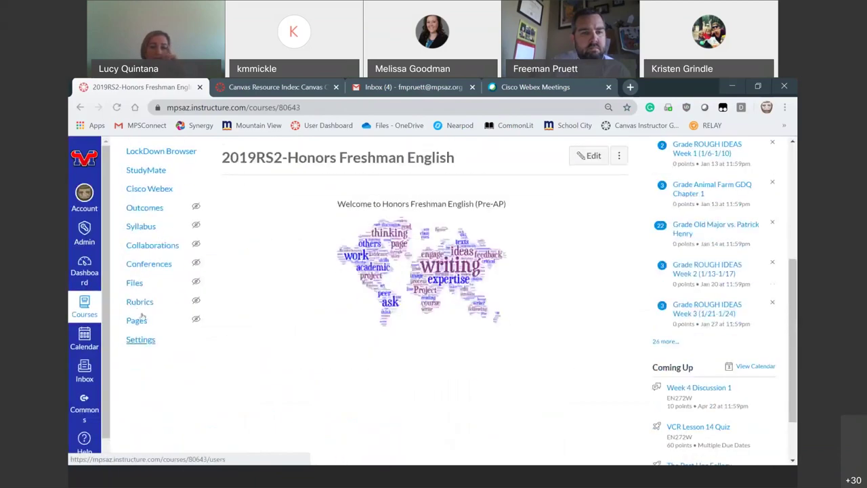
pyautogui.scroll(2, 139, 292)
pyautogui.click(139, 302)
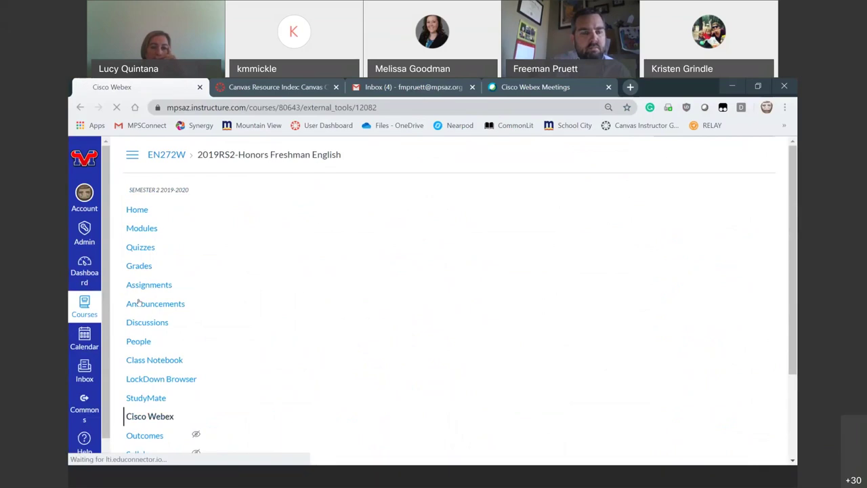
pyautogui.click(151, 416)
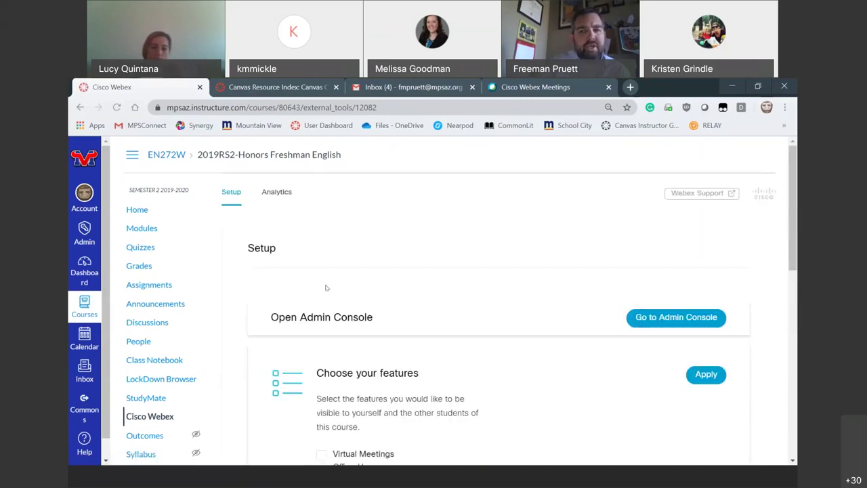
# - Review the Honors Freshman English Webex Setup tab, then return to the Dashboard
pyautogui.scroll(-10, 455, 340)
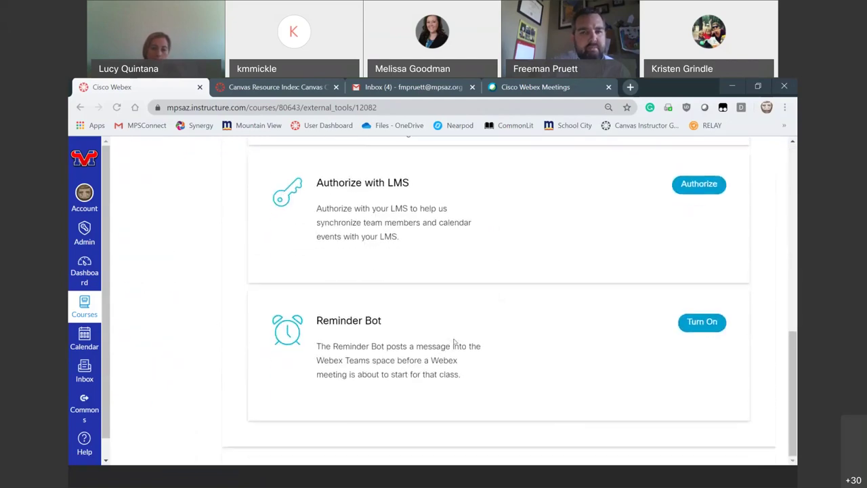
pyautogui.scroll(10, 454, 342)
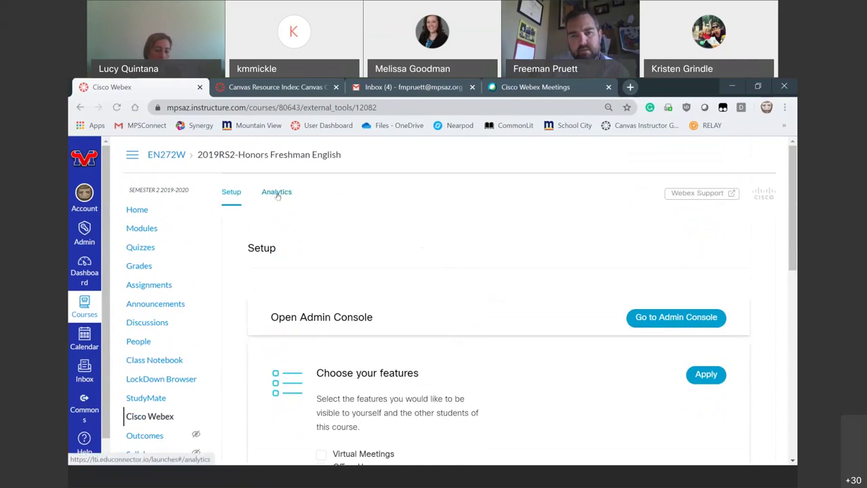
pyautogui.scroll(-2, 170, 363)
pyautogui.scroll(2, 170, 363)
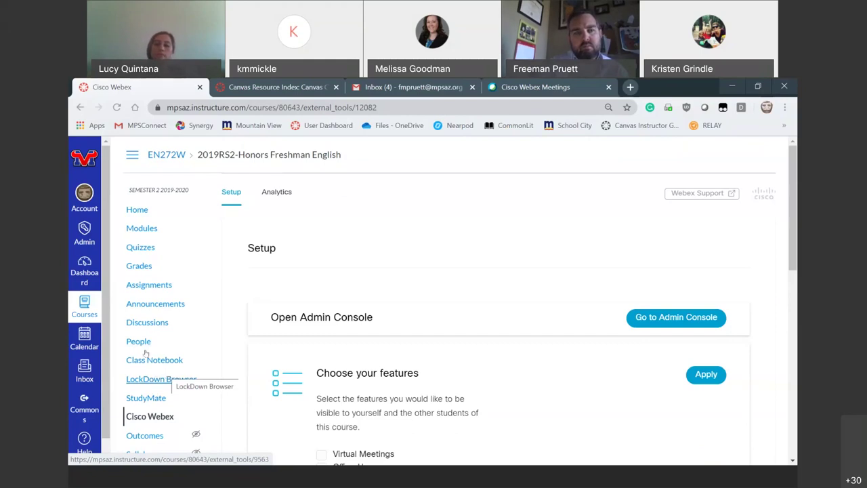
pyautogui.click(90, 272)
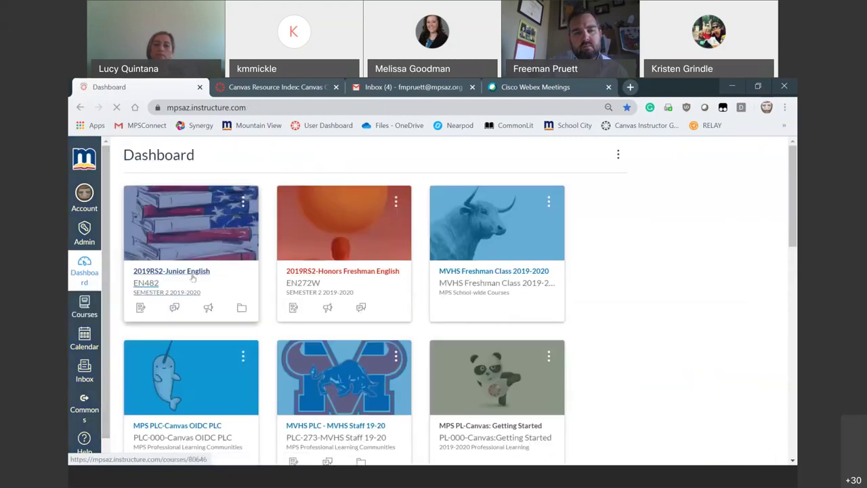
# - Enter 2019RS2-Junior English and show its Cisco Webex Virtual Meetings page
pyautogui.click(192, 278)
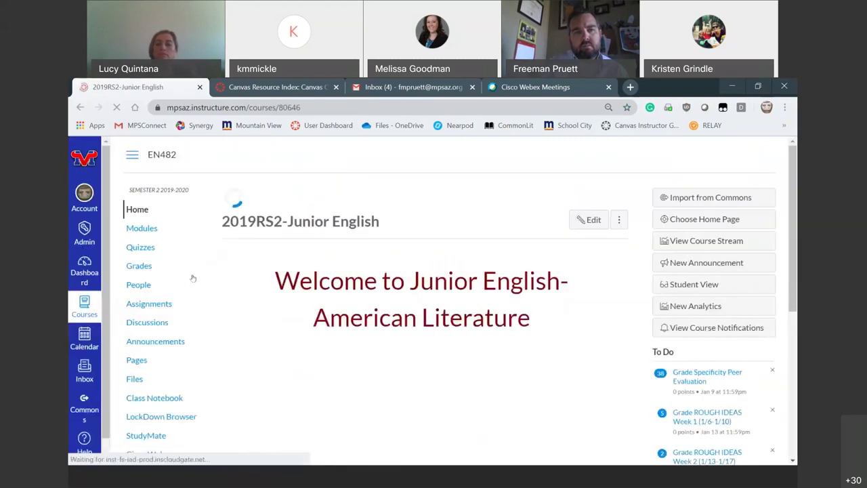
pyautogui.scroll(-1, 144, 400)
pyautogui.click(144, 398)
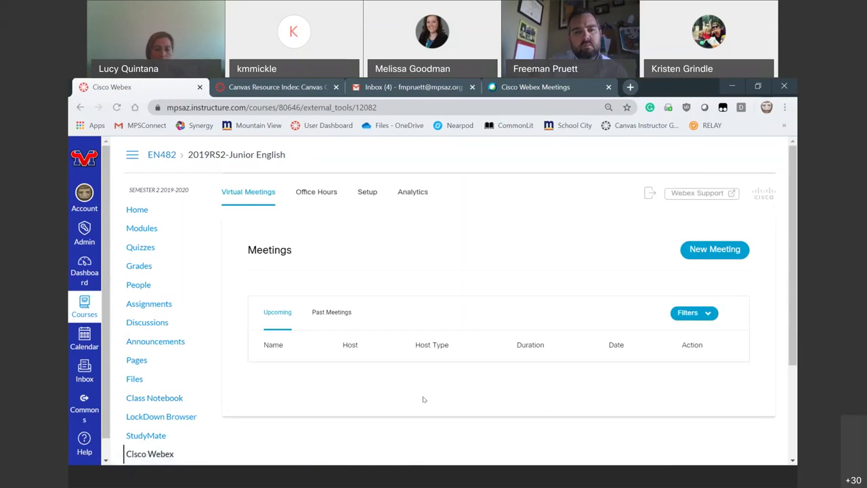
# - Review the Junior English Webex Office Hours availability grid, then return to the Dashboard
pyautogui.click(319, 193)
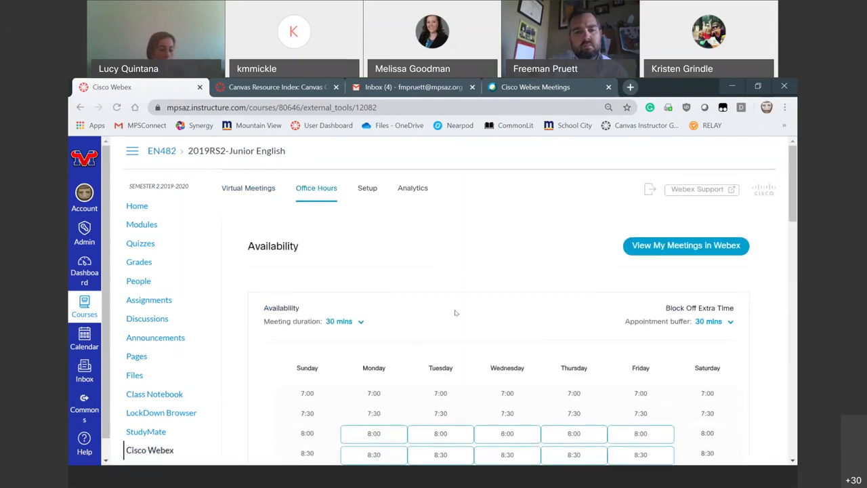
pyautogui.scroll(-3, 467, 325)
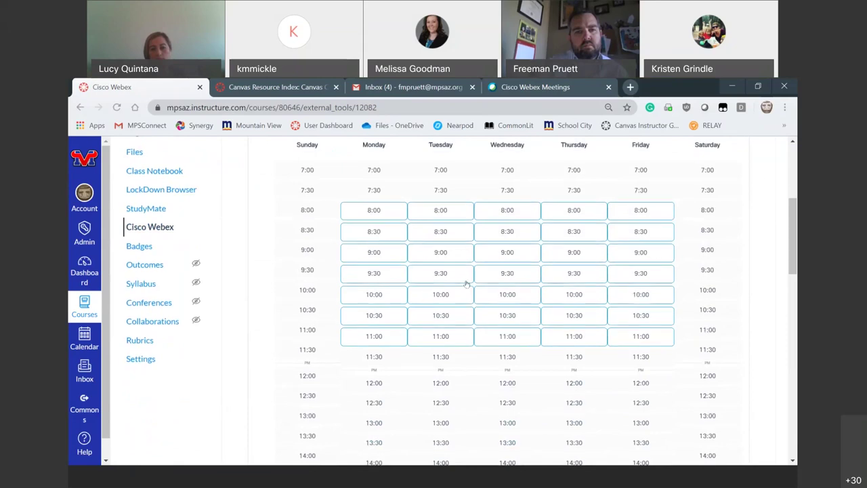
pyautogui.scroll(3, 466, 285)
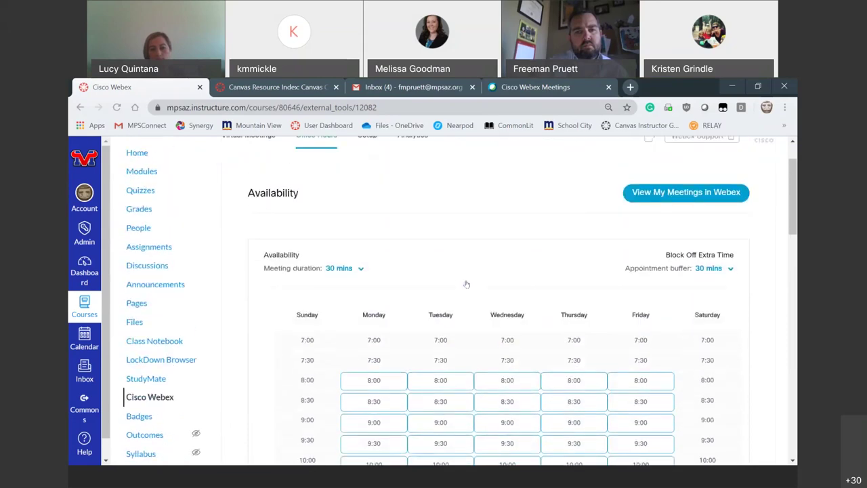
pyautogui.scroll(1, 466, 284)
pyautogui.scroll(-4, 467, 284)
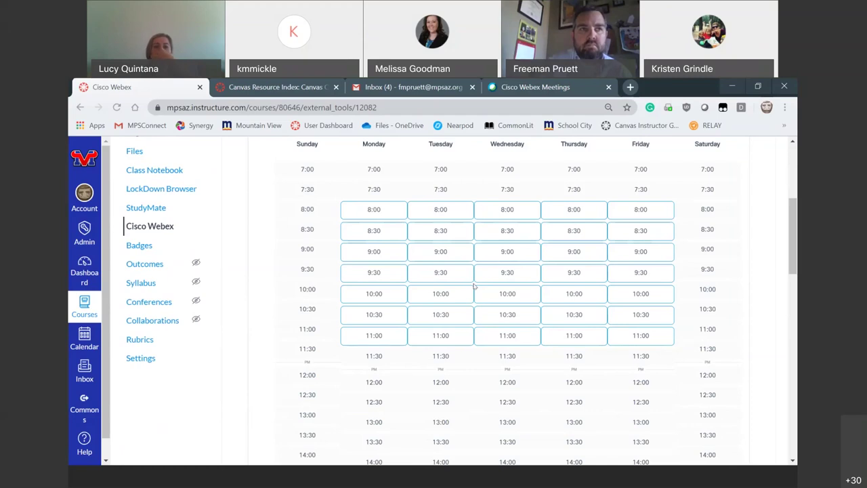
pyautogui.scroll(3, 474, 288)
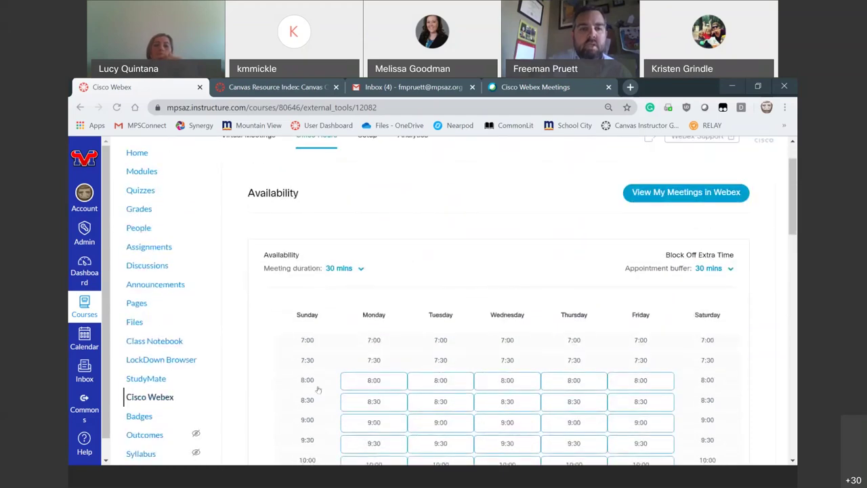
pyautogui.scroll(1, 388, 341)
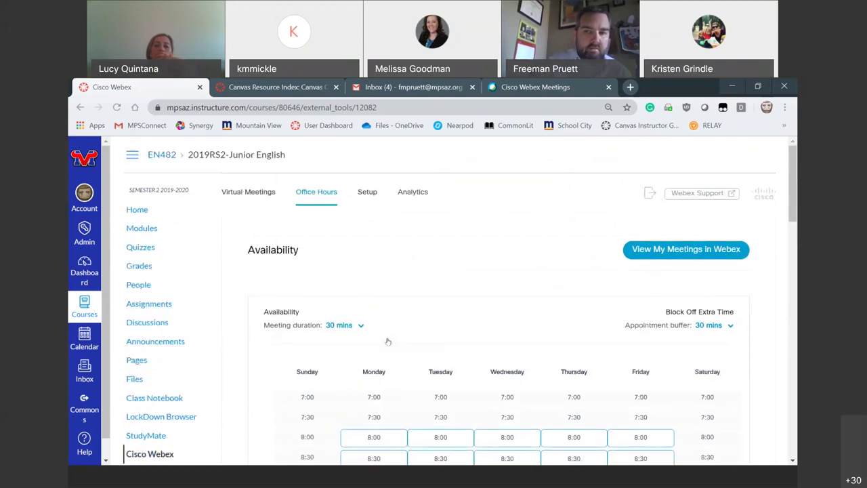
pyautogui.scroll(-1, 387, 341)
pyautogui.scroll(1, 387, 342)
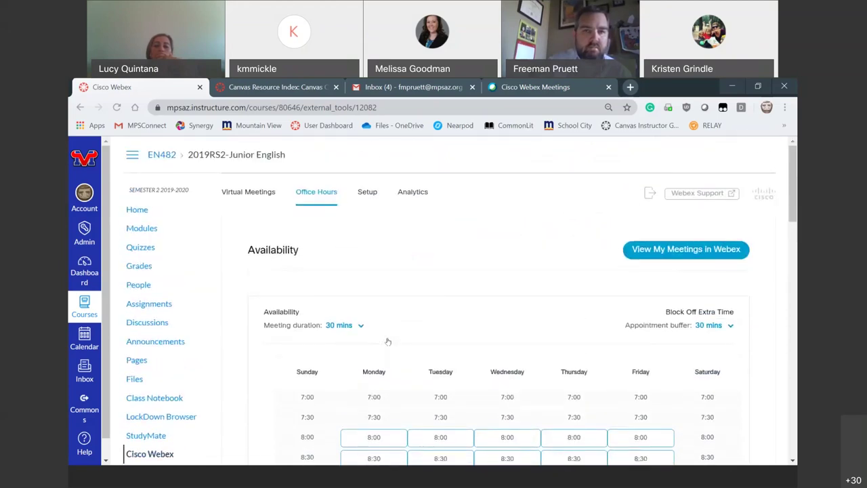
pyautogui.scroll(-2, 388, 341)
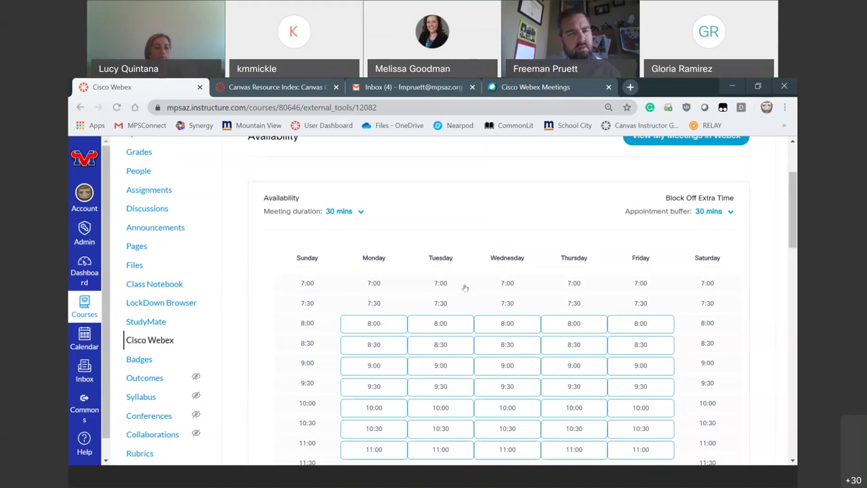
pyautogui.scroll(2, 465, 288)
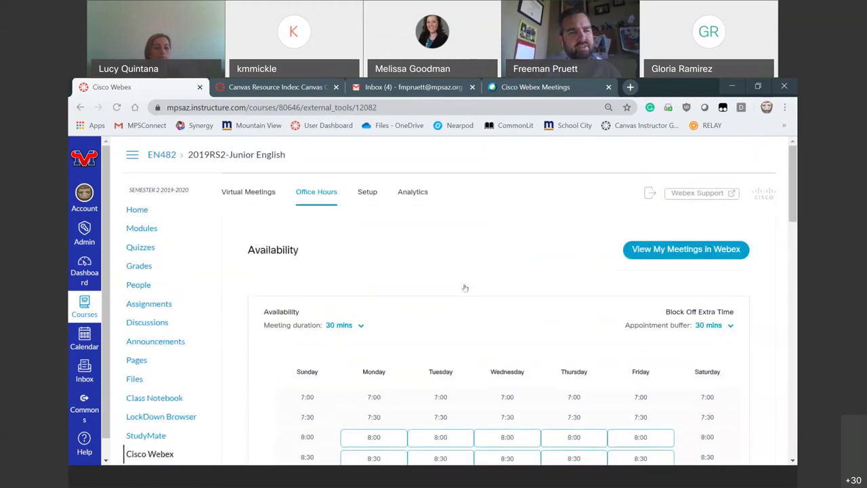
pyautogui.scroll(-1, 471, 308)
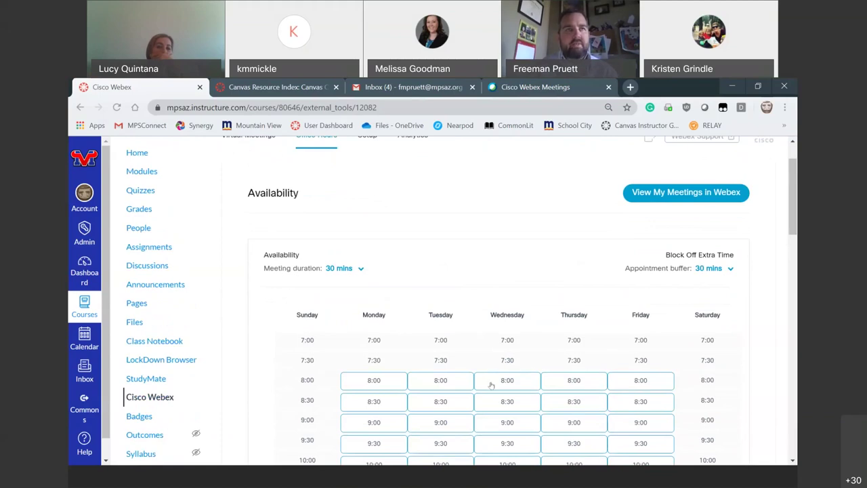
pyautogui.scroll(-2, 524, 417)
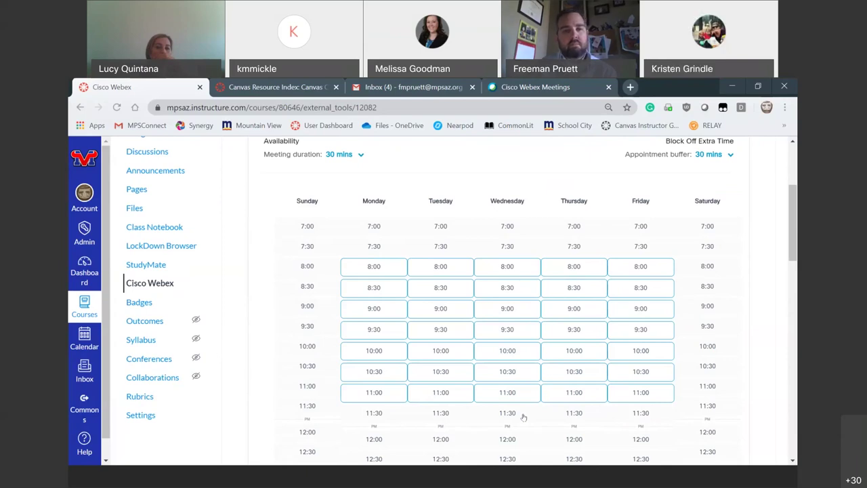
pyautogui.scroll(3, 522, 417)
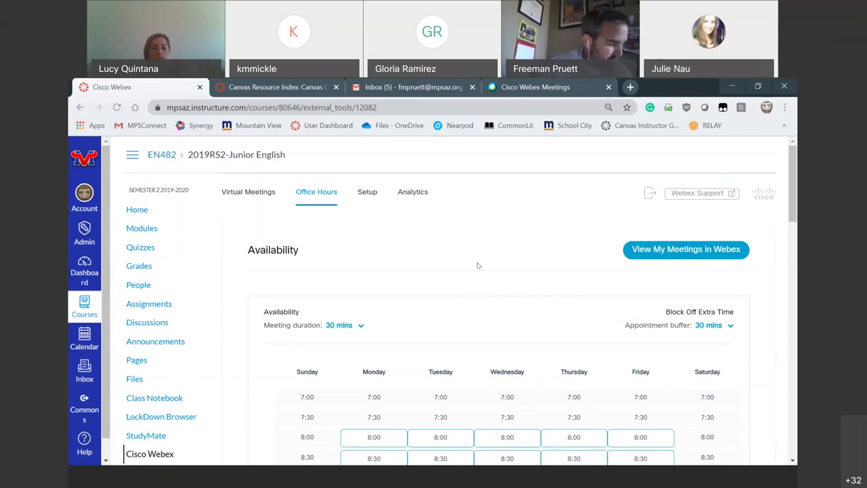
pyautogui.click(85, 275)
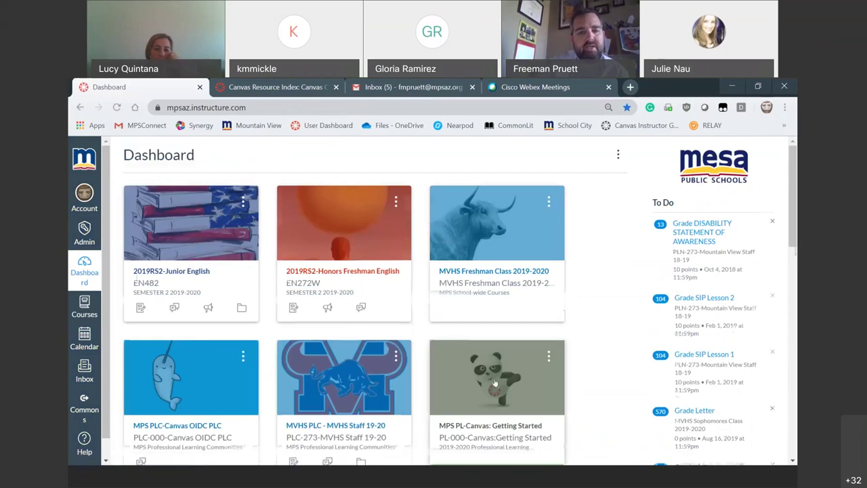
# - Browse the Dashboard course cards and bring up the Courses flyout
pyautogui.scroll(-4, 495, 384)
pyautogui.scroll(5, 500, 390)
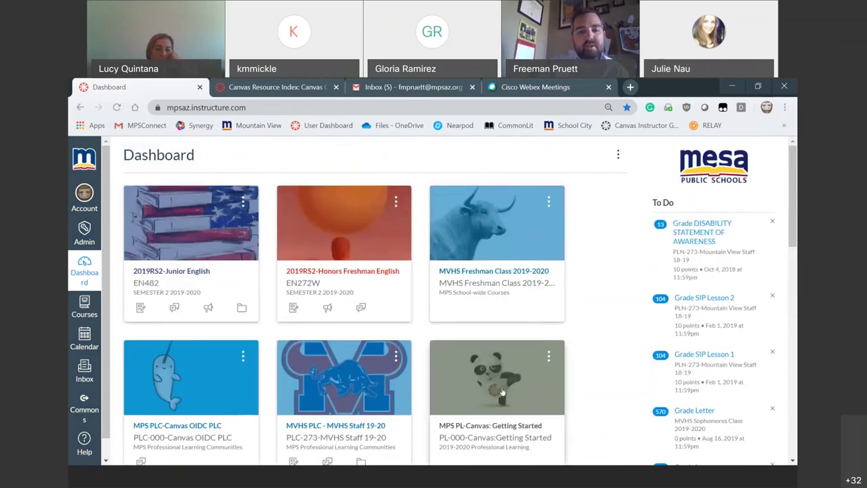
pyautogui.scroll(-1, 502, 392)
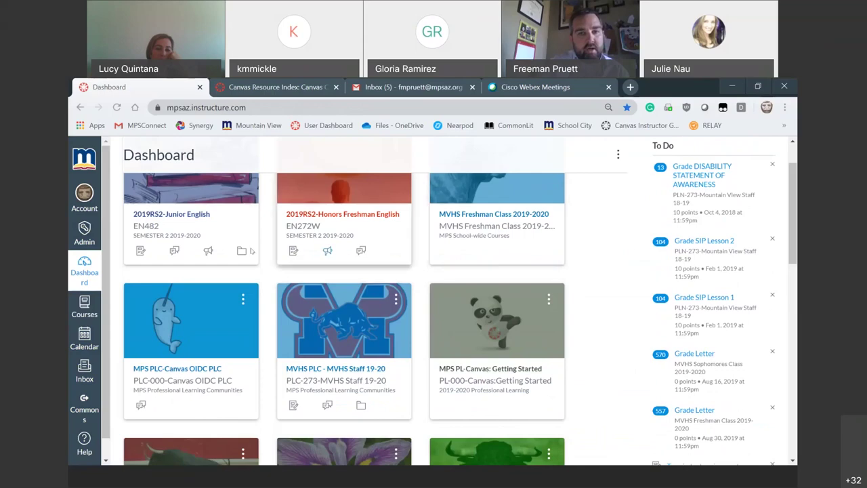
pyautogui.scroll(-4, 271, 279)
pyautogui.scroll(3, 270, 278)
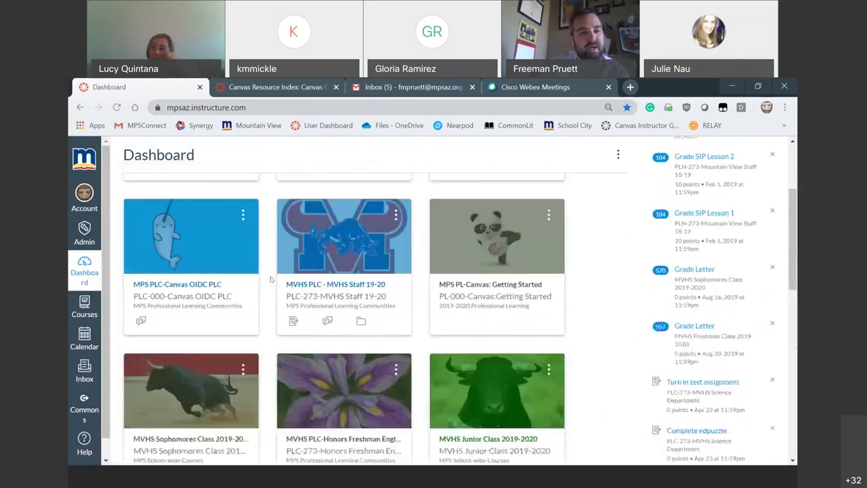
pyautogui.scroll(-7, 270, 278)
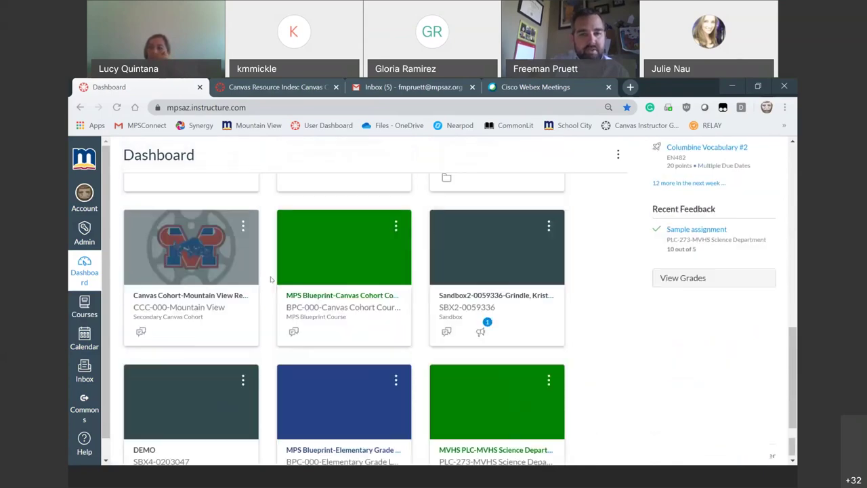
pyautogui.scroll(8, 270, 278)
pyautogui.scroll(-4, 271, 278)
pyautogui.scroll(-4, 270, 278)
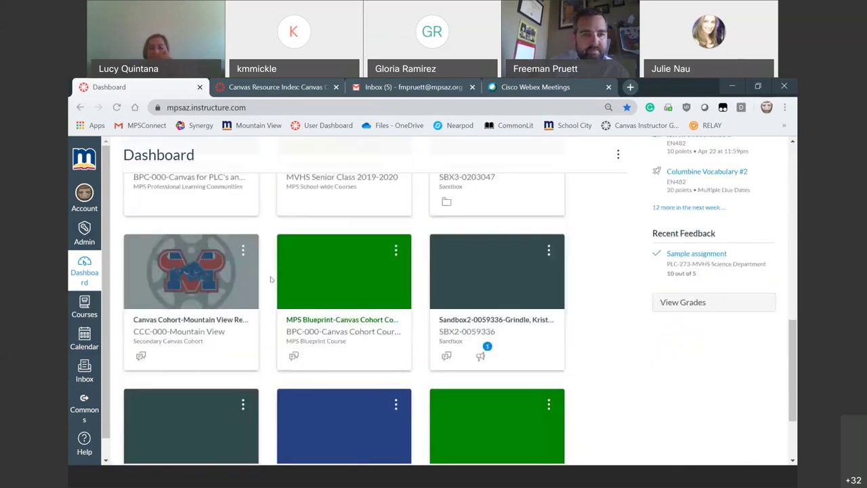
pyautogui.scroll(8, 270, 278)
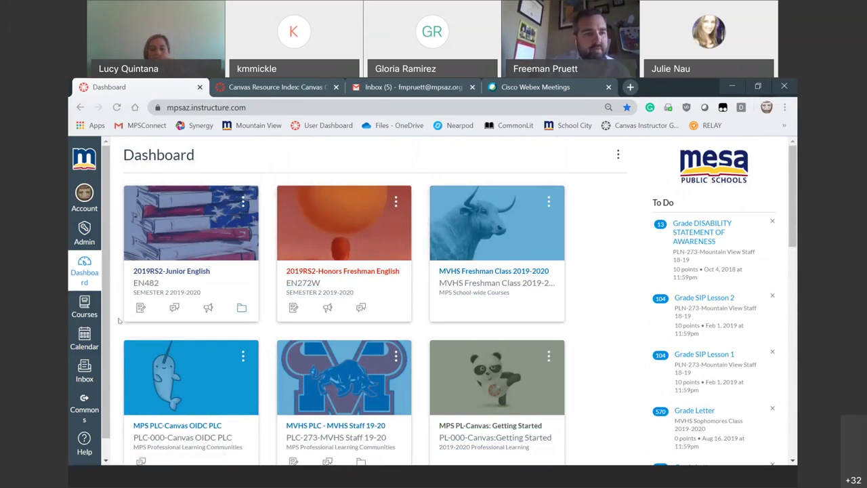
pyautogui.click(84, 308)
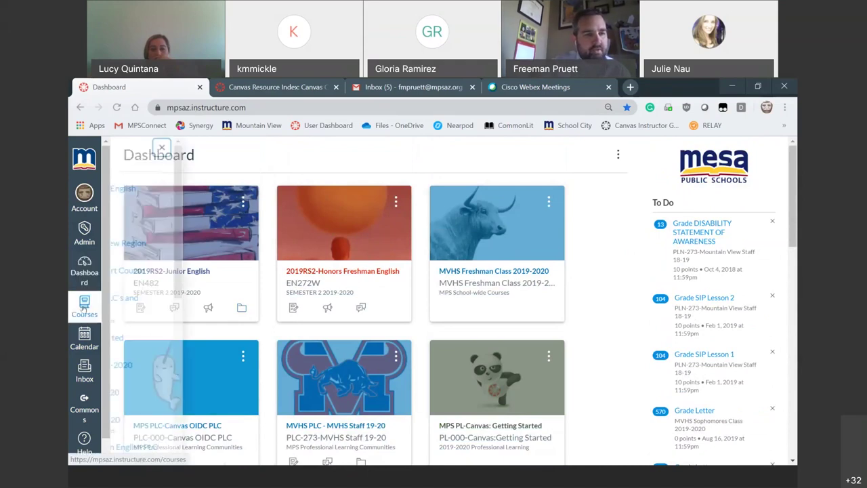
# - Show All Courses and scroll through the enrolled course table
pyautogui.scroll(-8, 239, 327)
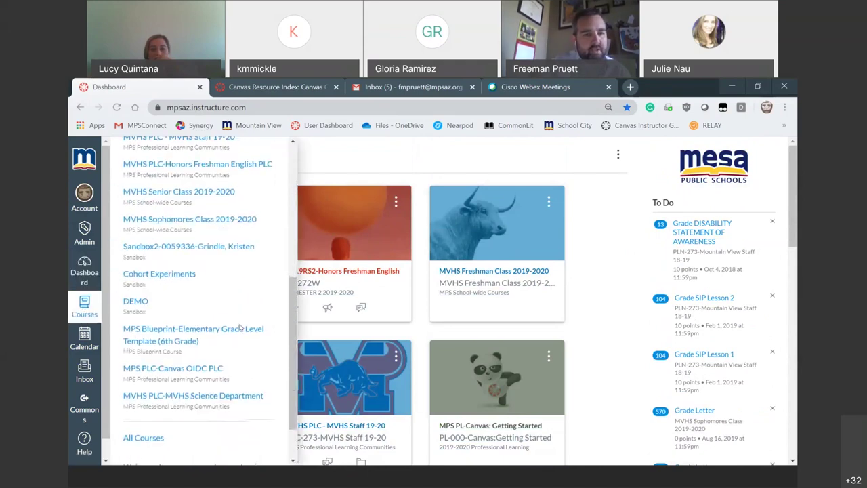
pyautogui.click(143, 381)
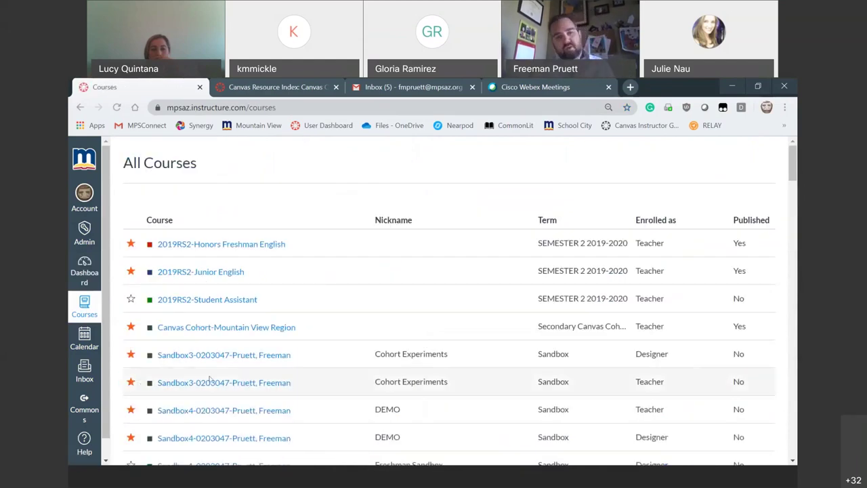
pyautogui.scroll(-3, 390, 328)
pyautogui.scroll(-10, 390, 329)
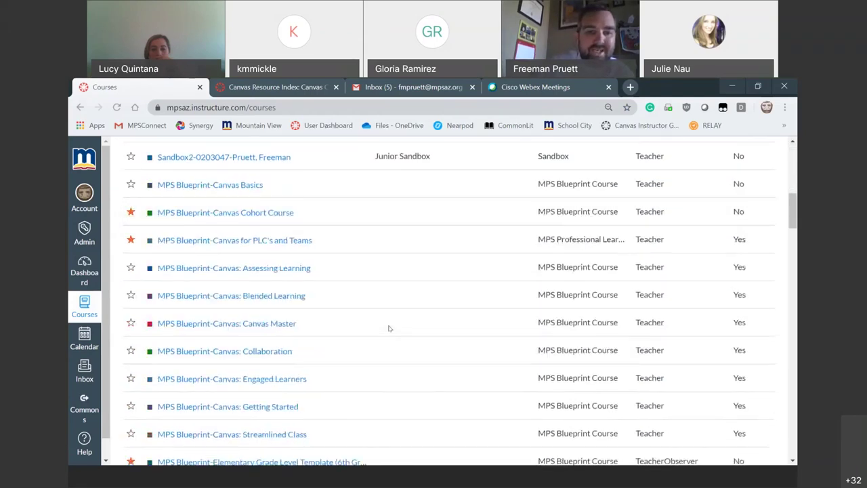
pyautogui.scroll(-20, 390, 329)
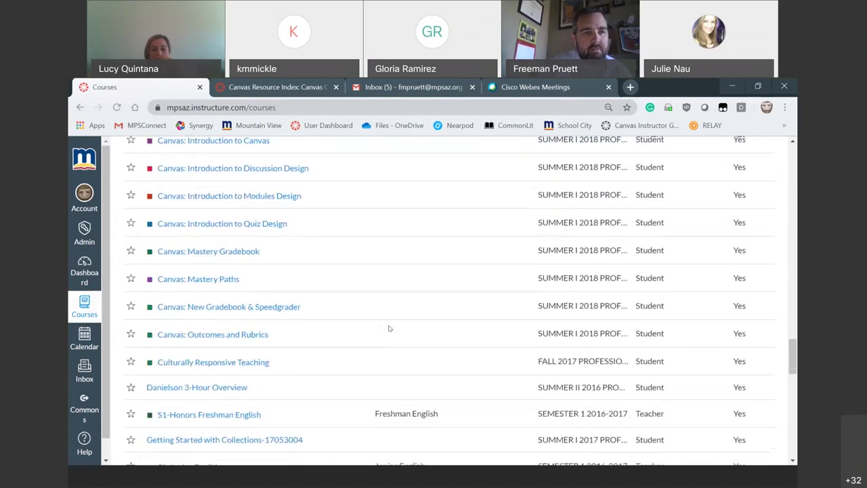
pyautogui.scroll(12, 389, 328)
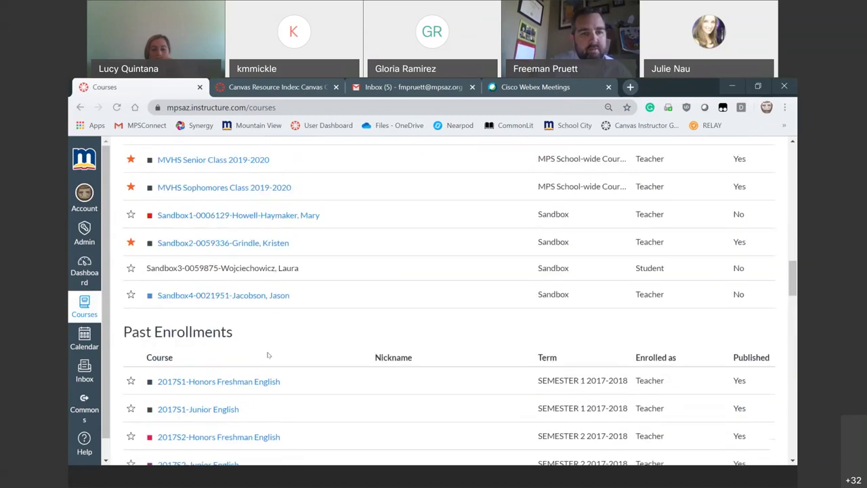
pyautogui.scroll(7, 340, 337)
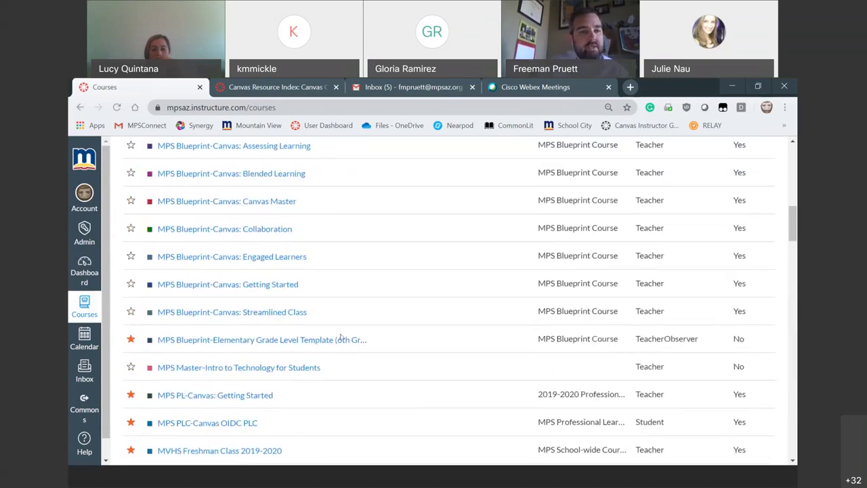
pyautogui.scroll(5, 207, 305)
pyautogui.scroll(5, 156, 296)
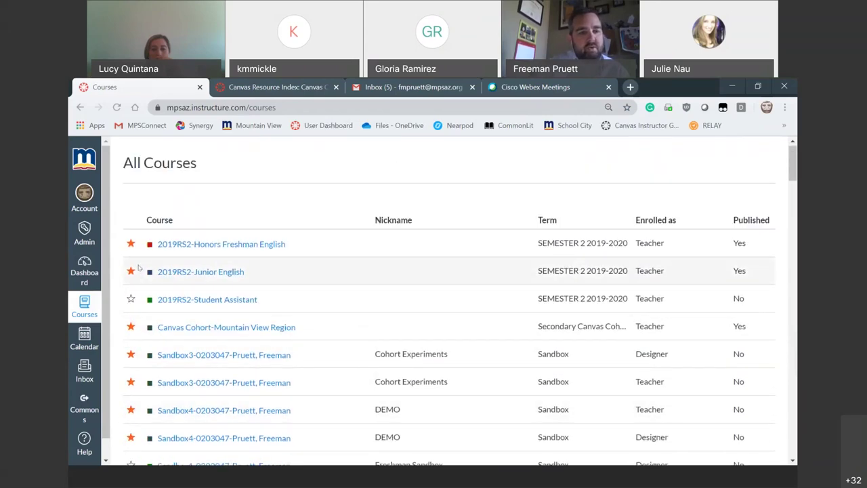
# - Scroll the course table once more, then return to the Dashboard
pyautogui.scroll(-4, 138, 267)
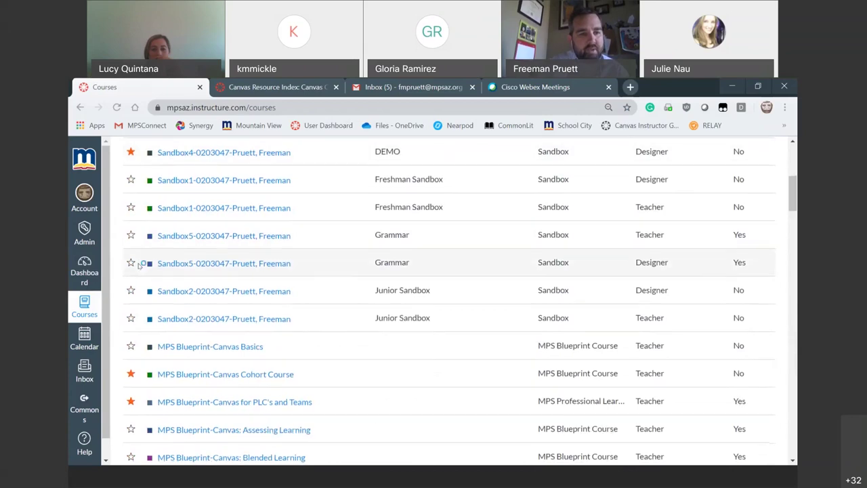
pyautogui.scroll(-8, 138, 264)
pyautogui.scroll(-4, 138, 264)
pyautogui.scroll(1, 139, 265)
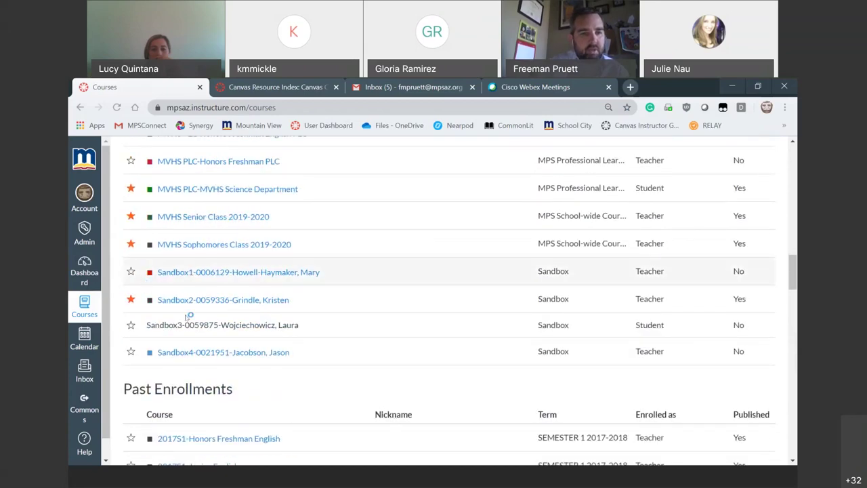
pyautogui.scroll(3, 121, 310)
pyautogui.scroll(-1, 121, 310)
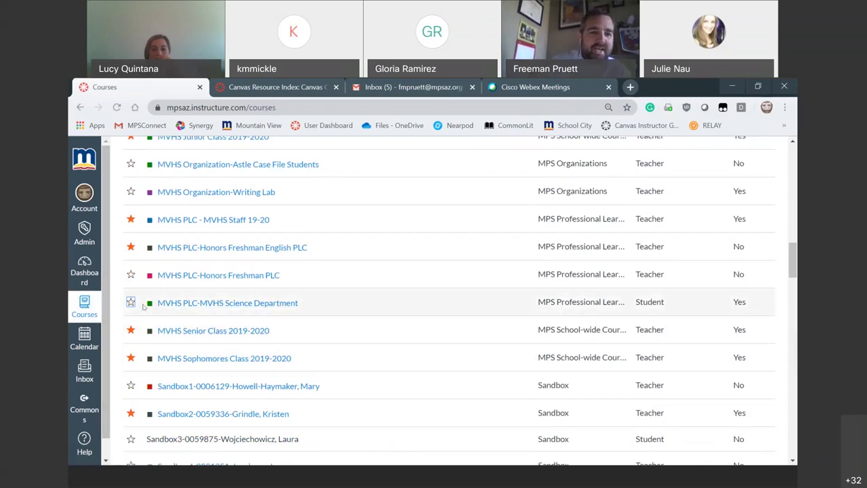
pyautogui.click(85, 271)
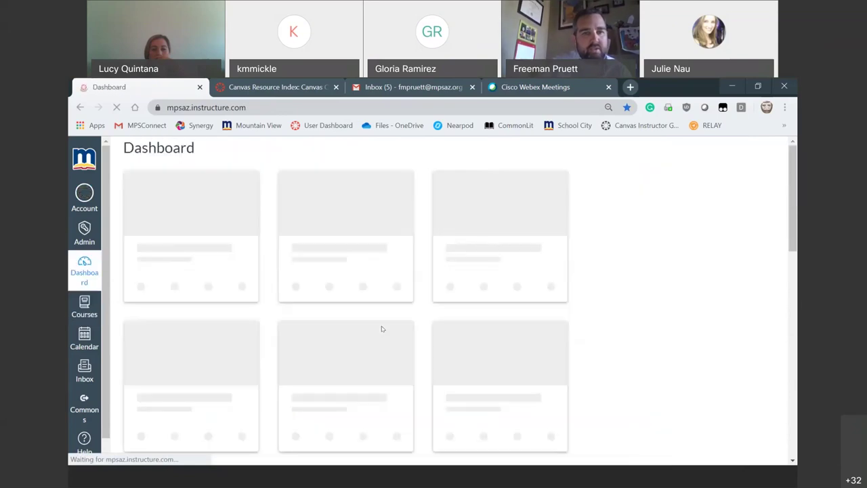
# - Open the All Courses list from the Courses menu
pyautogui.scroll(-10, 382, 329)
pyautogui.scroll(-3, 420, 331)
pyautogui.scroll(15, 420, 331)
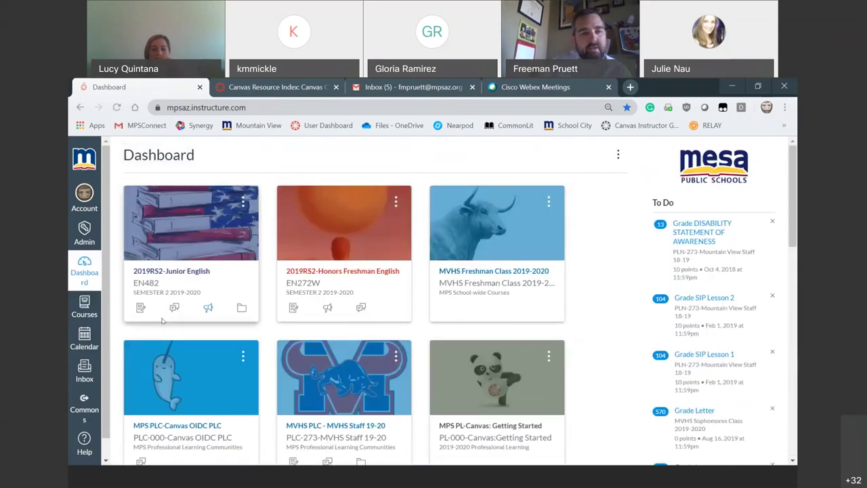
pyautogui.click(84, 306)
pyautogui.scroll(-5, 176, 311)
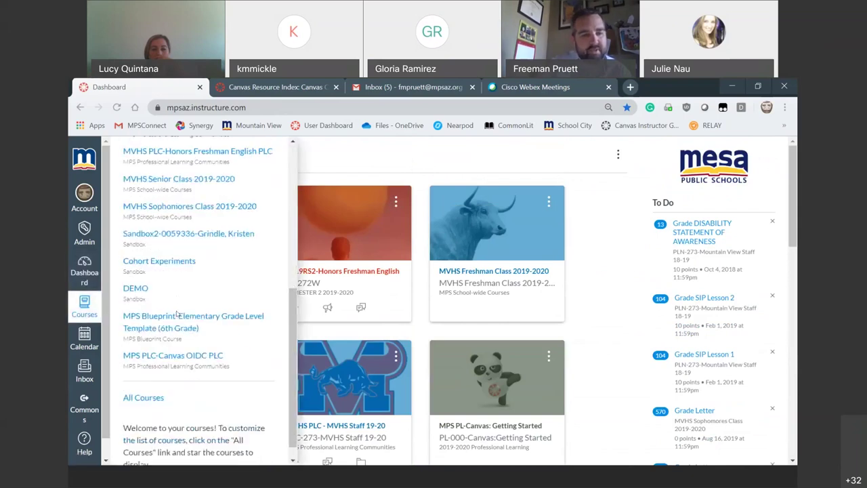
pyautogui.click(144, 381)
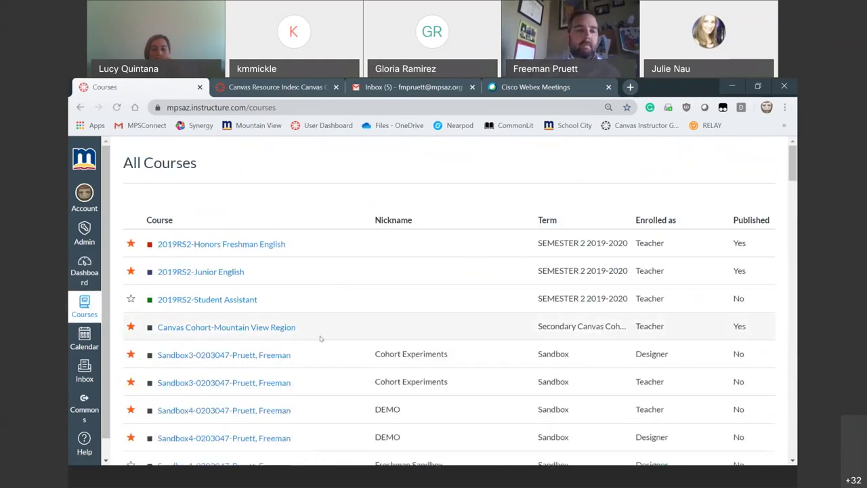
# - Star MVHS PLC-MVHS Science Department as a favorite and go back to the Dashboard
pyautogui.scroll(-4, 319, 338)
pyautogui.scroll(-4, 320, 338)
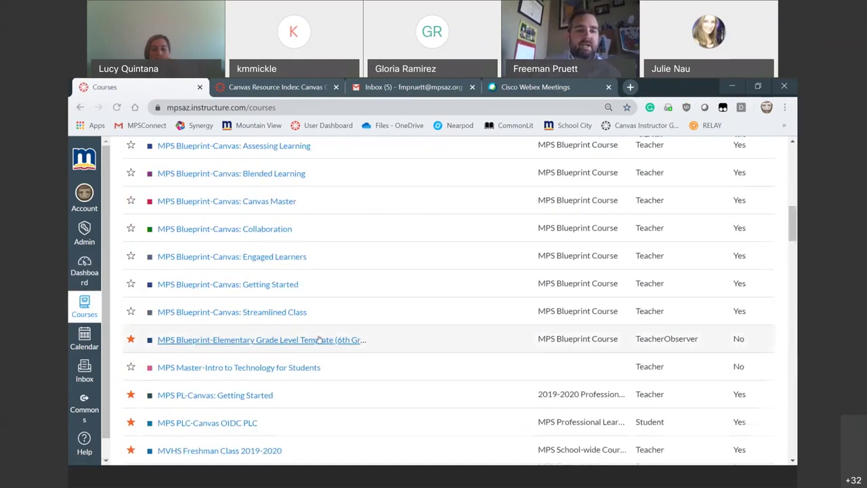
pyautogui.scroll(-2, 320, 338)
pyautogui.scroll(-3, 321, 338)
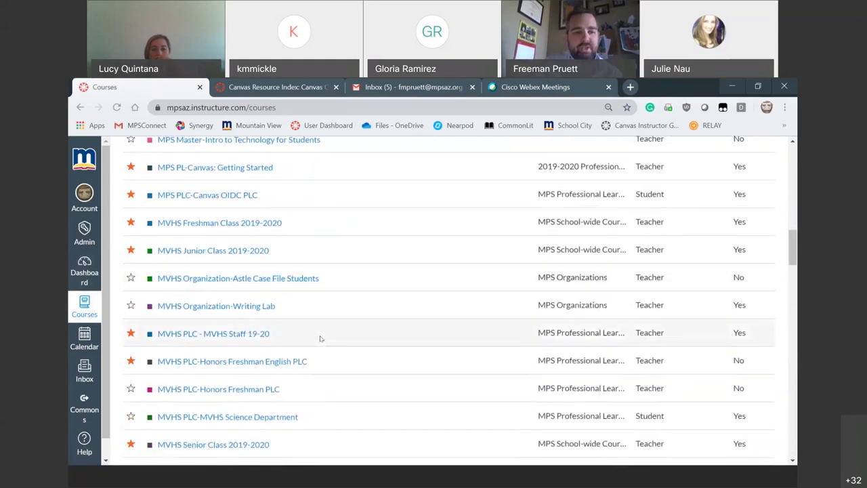
pyautogui.click(130, 303)
pyautogui.click(86, 279)
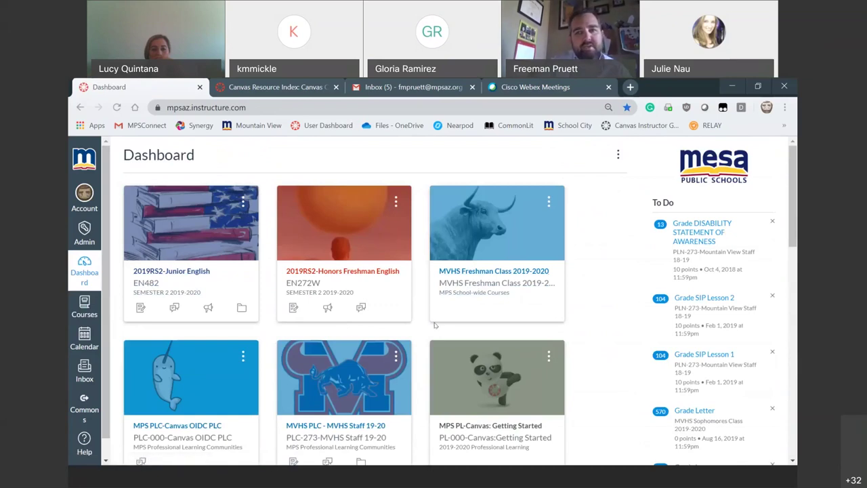
# - Switch the Dashboard to List View to see the dated planner items
pyautogui.click(618, 156)
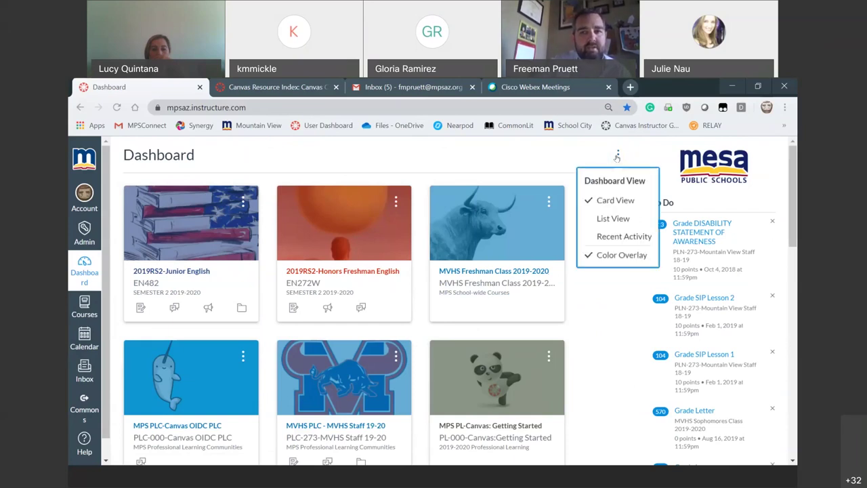
pyautogui.click(618, 219)
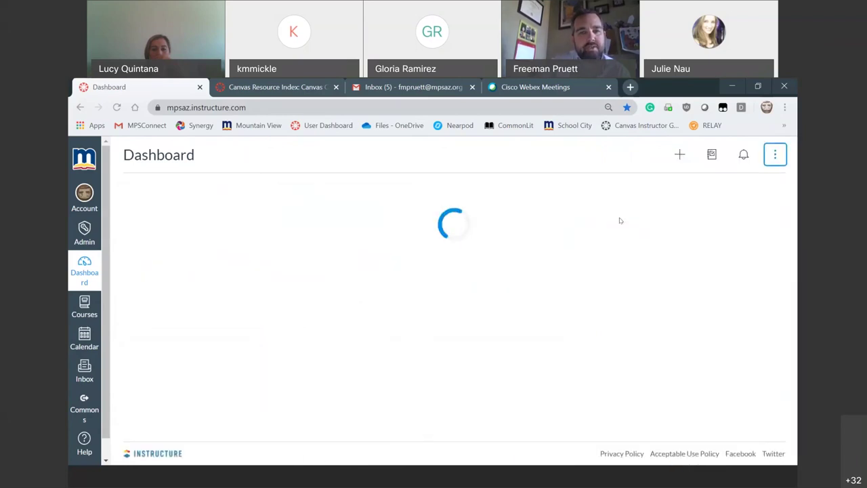
pyautogui.scroll(-5, 329, 277)
pyautogui.scroll(5, 416, 311)
pyautogui.scroll(-5, 416, 313)
pyautogui.scroll(5, 416, 313)
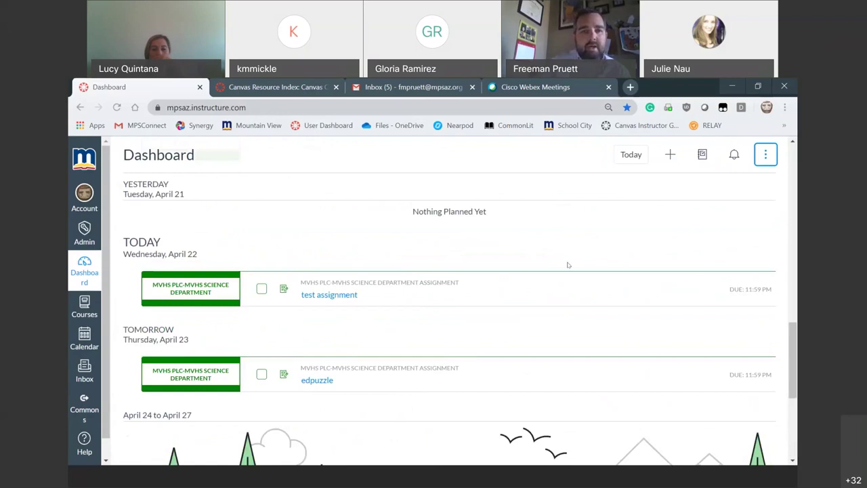
# - Return the Dashboard to Card View and scroll down to the DEMO card
pyautogui.click(767, 156)
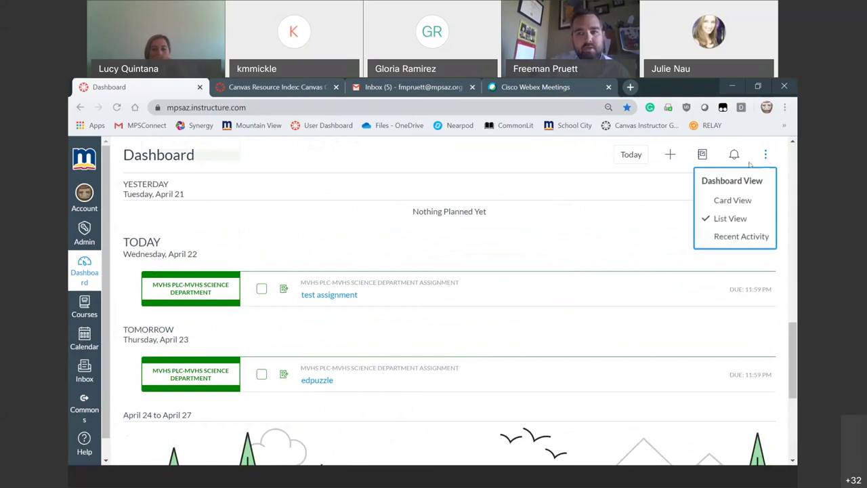
pyautogui.click(747, 201)
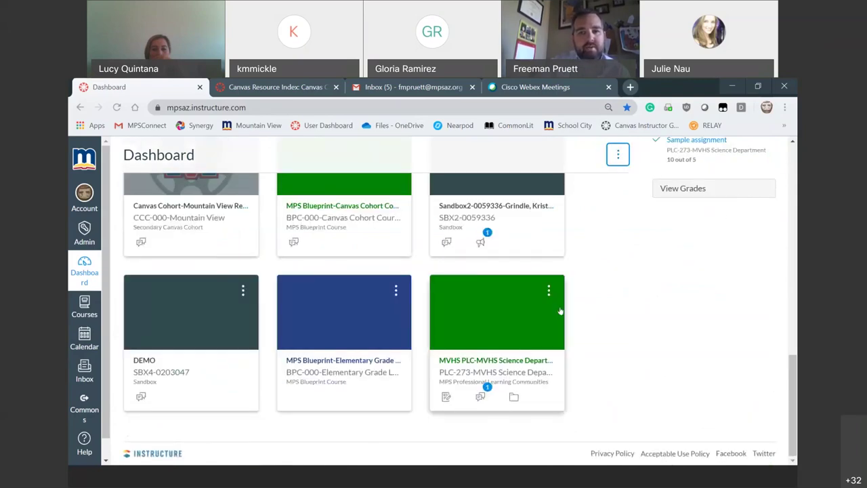
pyautogui.scroll(5, 600, 328)
pyautogui.scroll(5, 599, 328)
pyautogui.scroll(-5, 599, 327)
pyautogui.scroll(5, 600, 327)
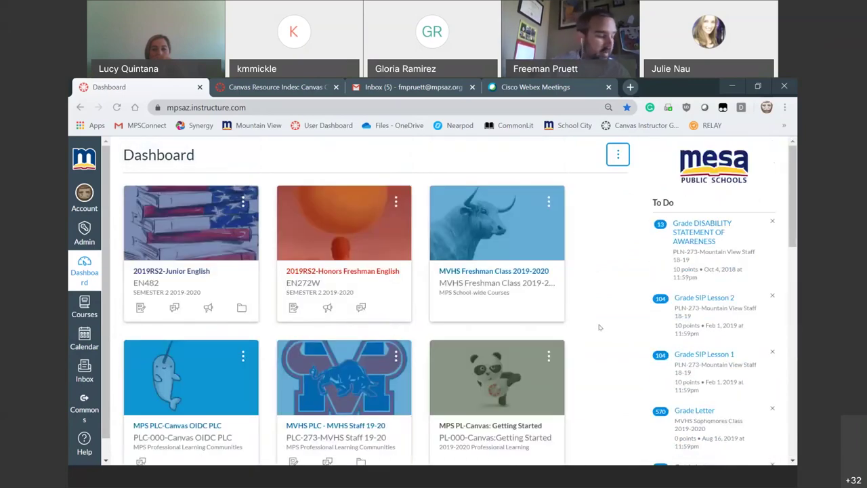
pyautogui.scroll(-1, 599, 327)
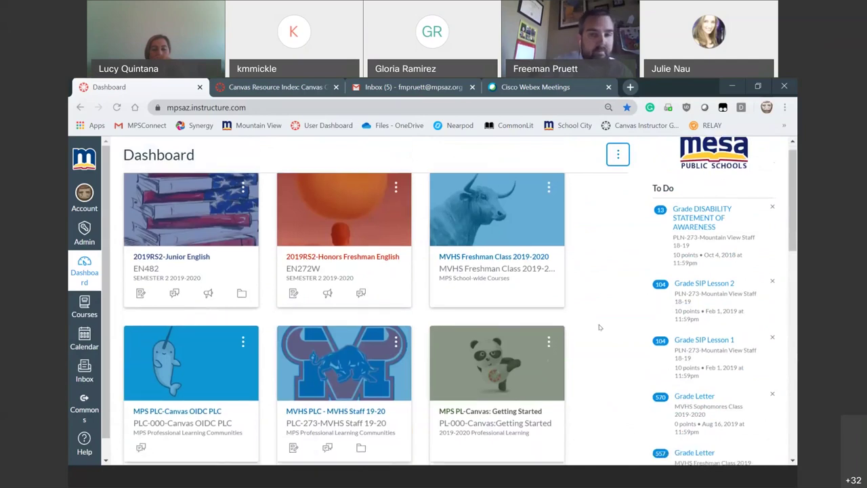
pyautogui.scroll(-5, 599, 327)
pyautogui.scroll(4, 600, 328)
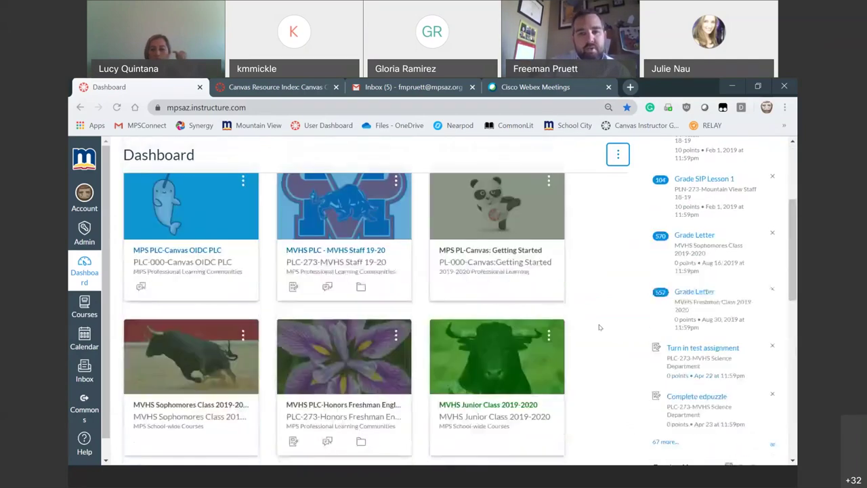
pyautogui.scroll(3, 599, 327)
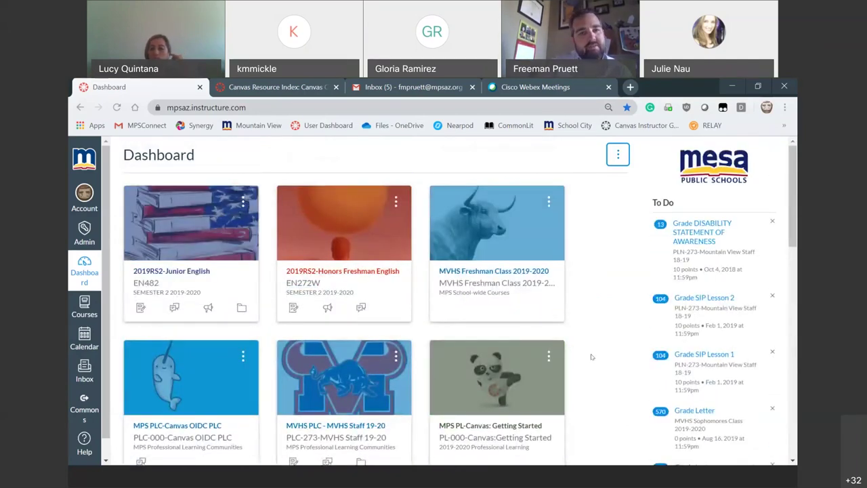
pyautogui.scroll(-5, 590, 356)
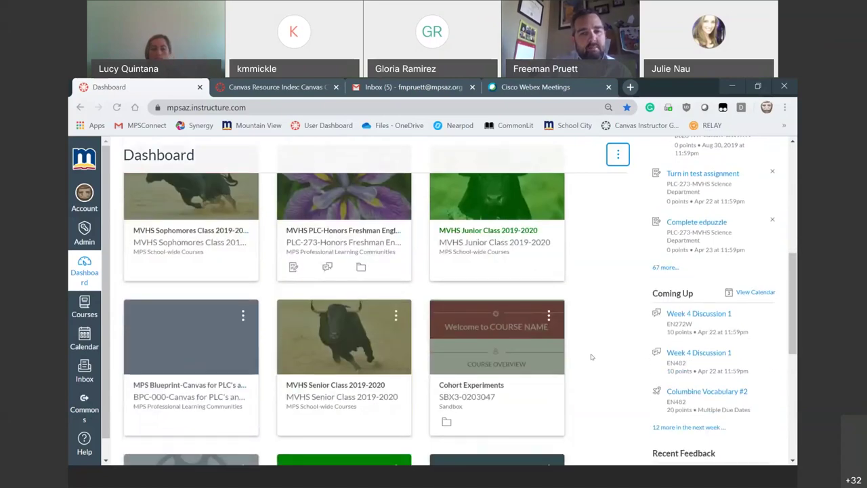
pyautogui.scroll(-5, 591, 356)
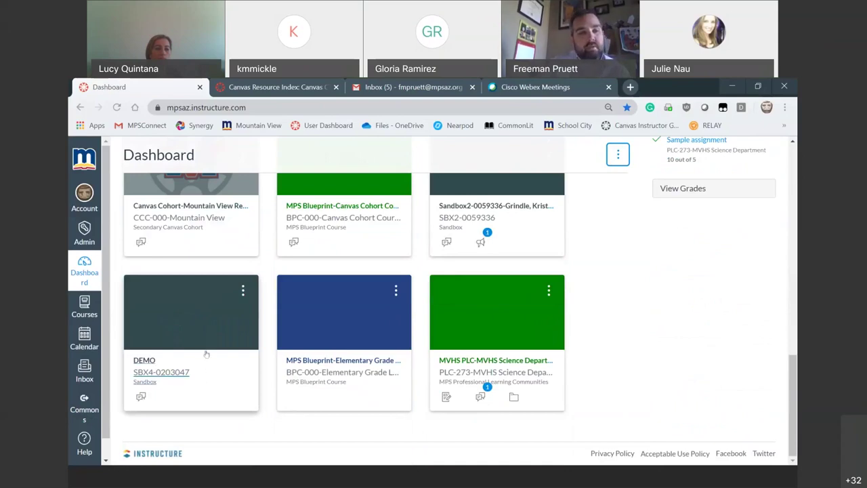
# - Replace the DEMO card's nickname with 'New Demo' from its card menu
pyautogui.click(242, 292)
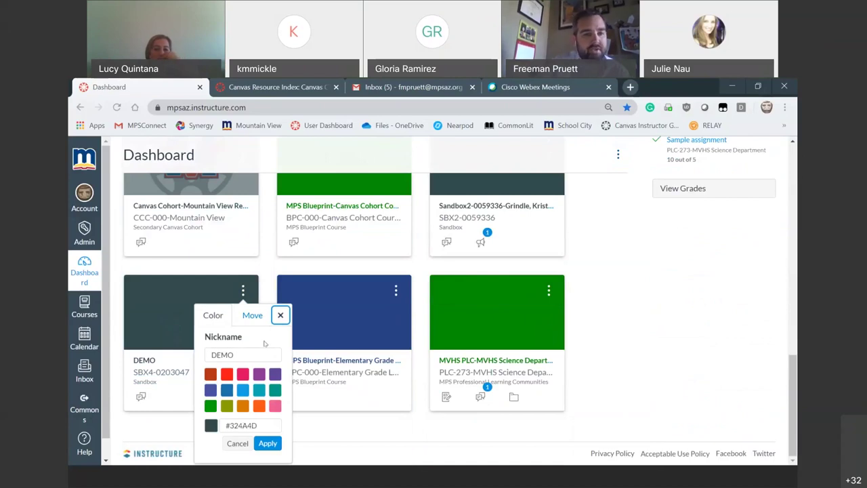
pyautogui.doubleClick(236, 354)
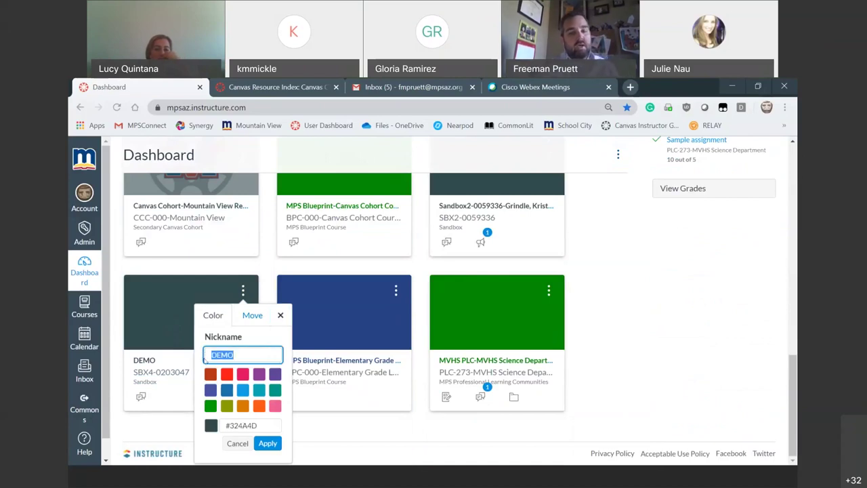
pyautogui.write('New Demo')
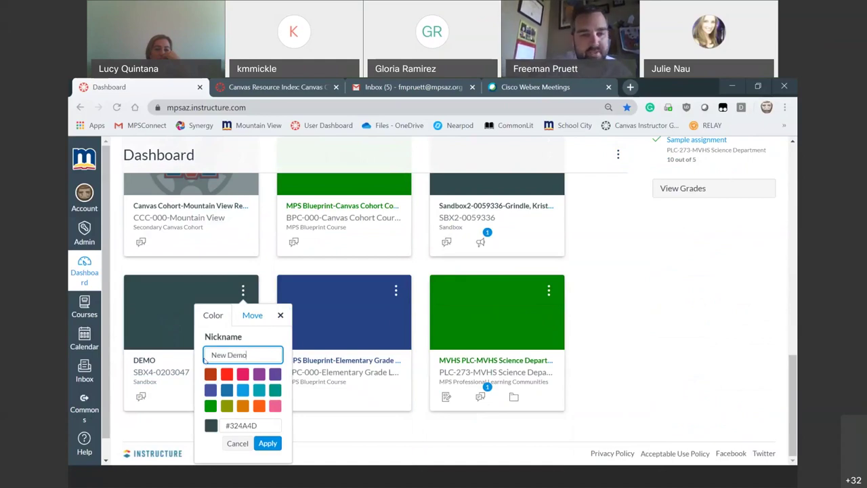
pyautogui.press('Return')
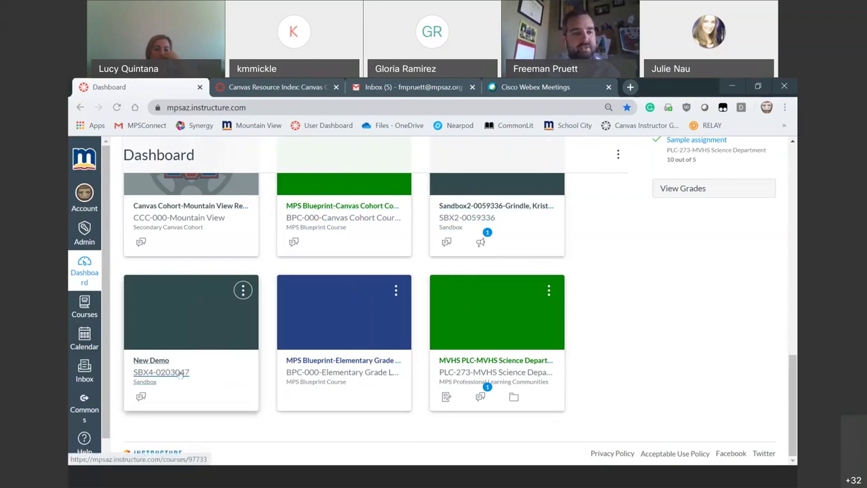
pyautogui.scroll(5, 182, 373)
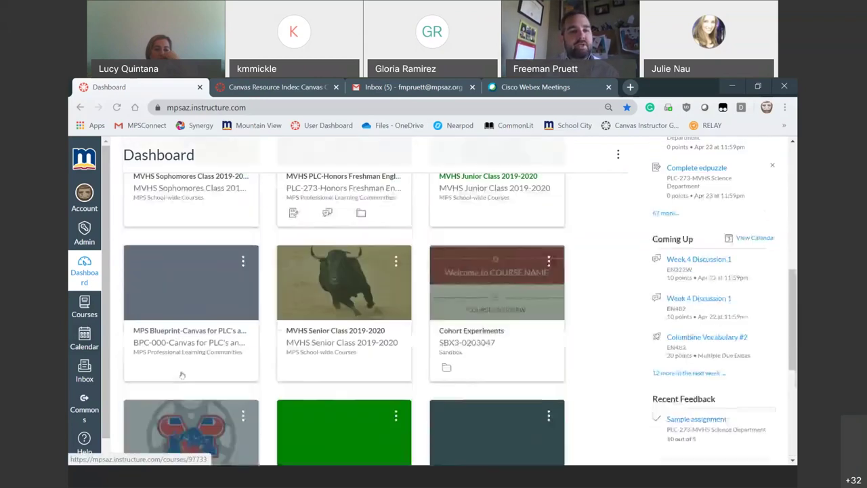
pyautogui.scroll(-5, 182, 374)
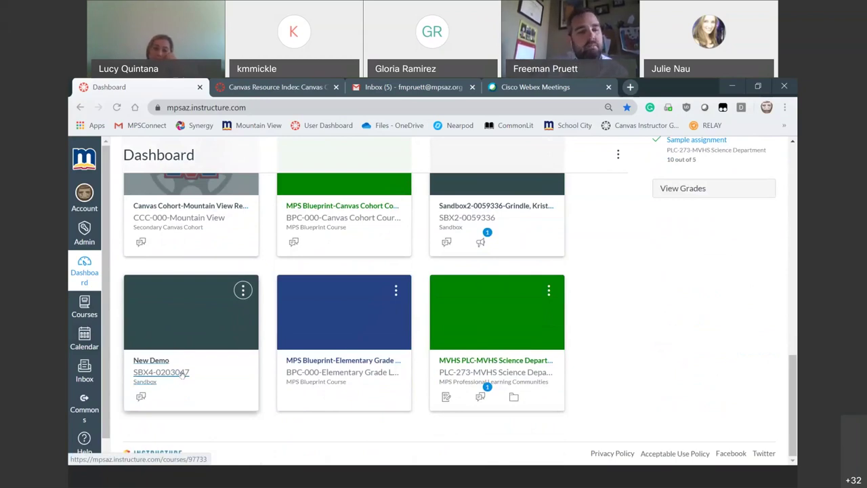
# - Apply the red #FF2717 colour to the New Demo card after checking its Move options
pyautogui.click(242, 290)
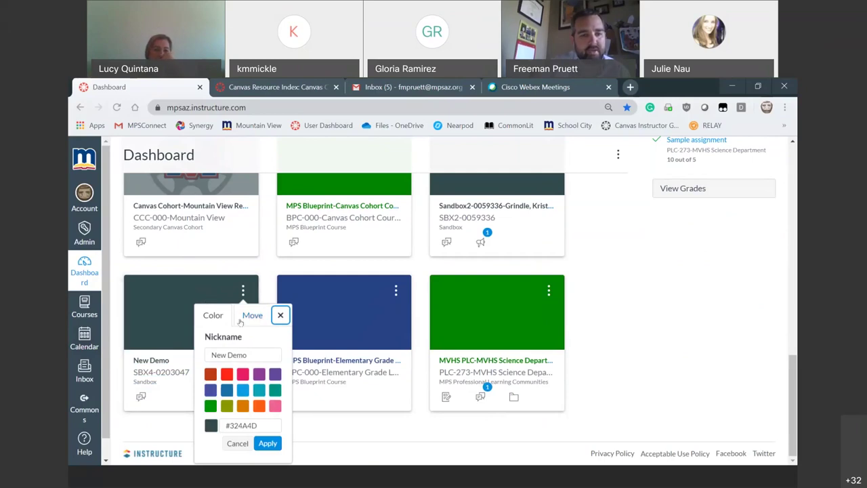
pyautogui.click(227, 373)
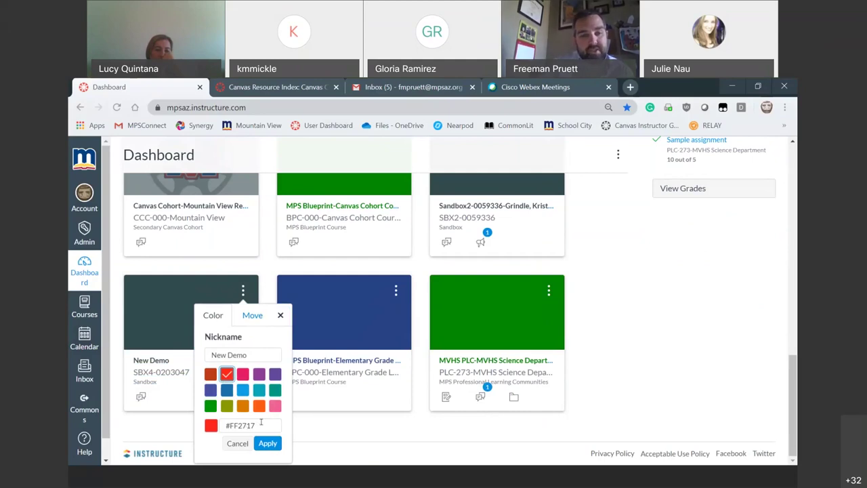
pyautogui.click(252, 316)
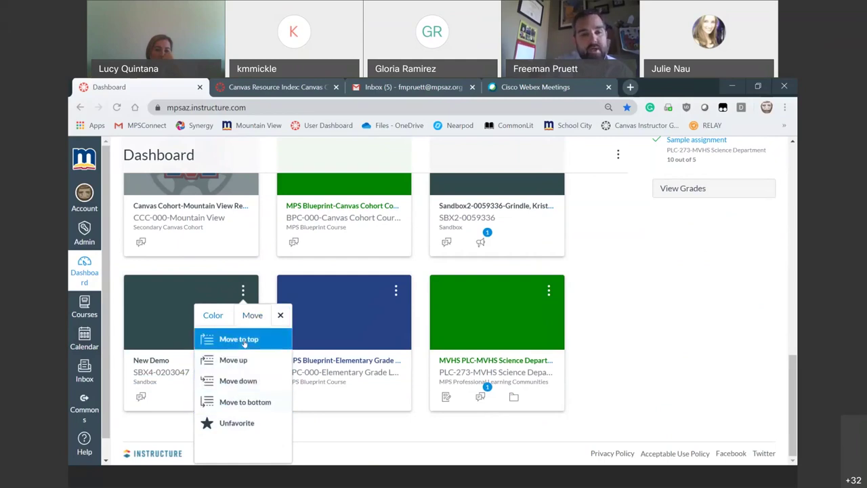
pyautogui.click(209, 316)
pyautogui.click(245, 316)
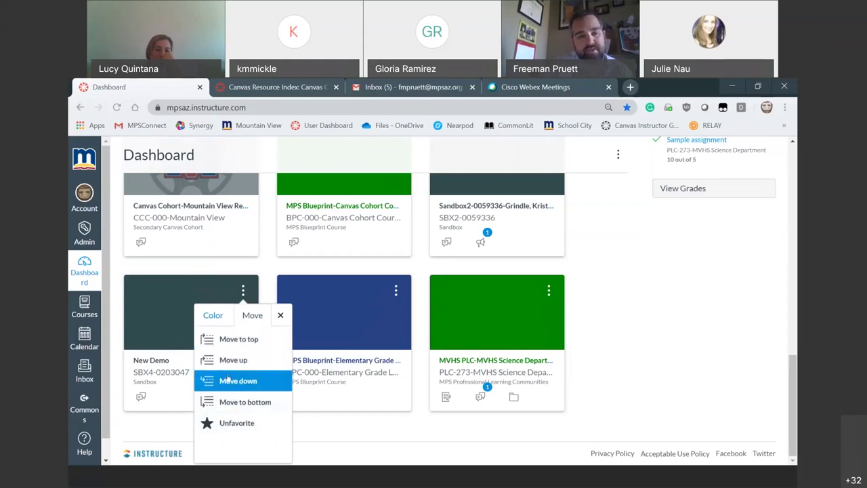
pyautogui.click(223, 314)
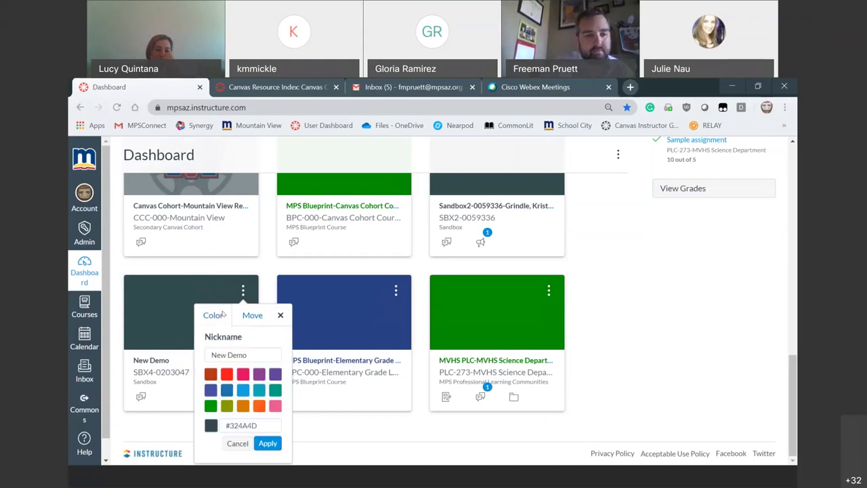
pyautogui.click(226, 373)
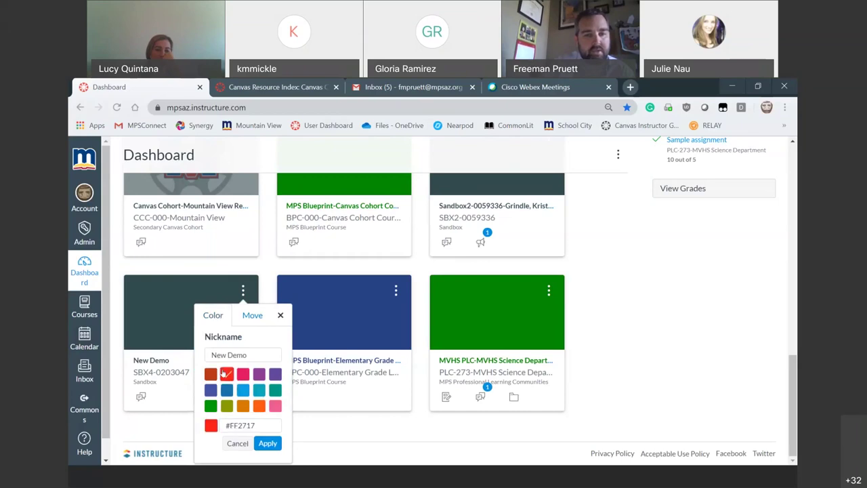
pyautogui.click(268, 443)
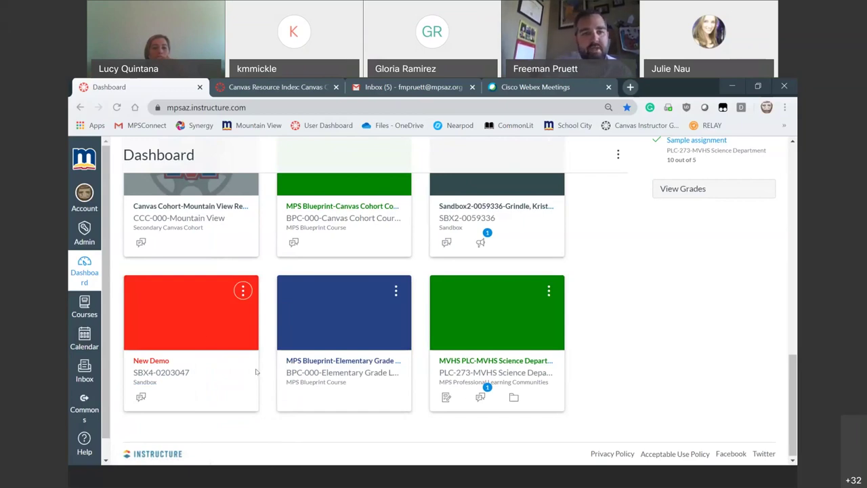
pyautogui.moveTo(179, 326); pyautogui.dragTo(203, 325)
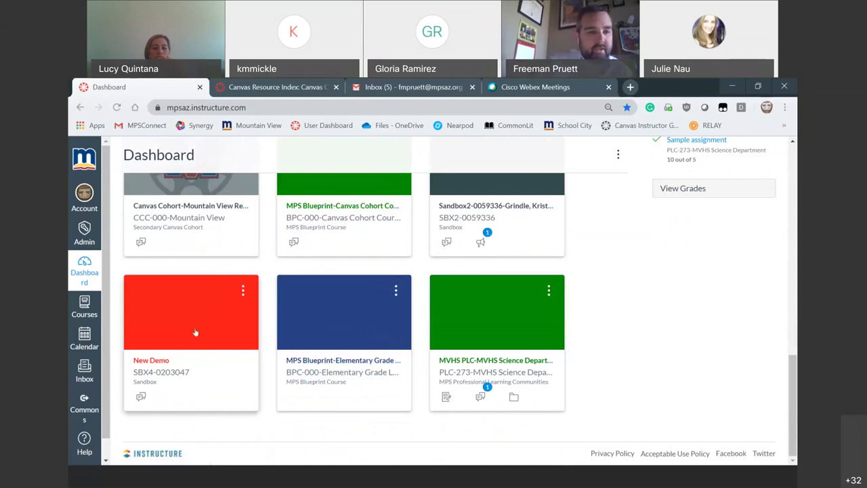
pyautogui.scroll(10, 200, 343)
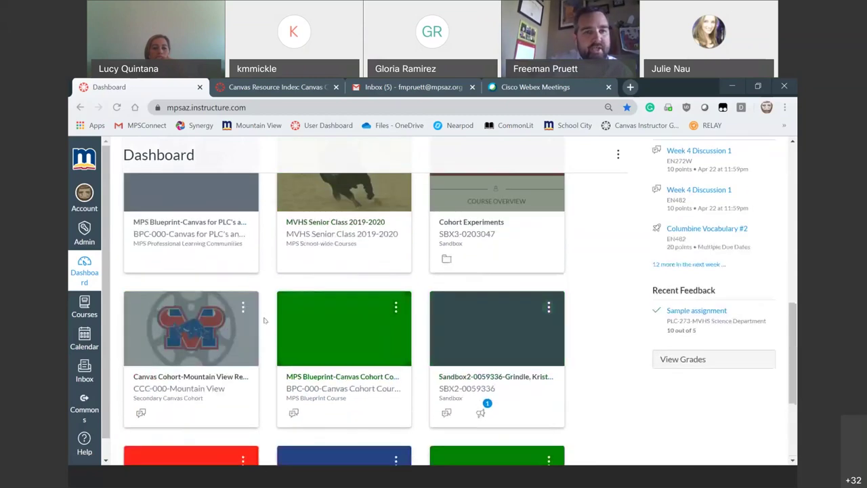
pyautogui.scroll(-10, 366, 332)
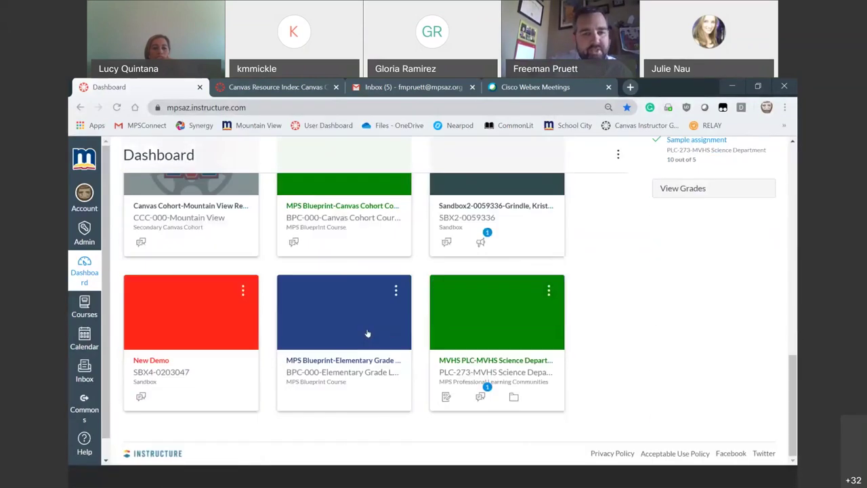
# - Open the Choose Image window from the New Demo course's Course Details settings
pyautogui.click(185, 330)
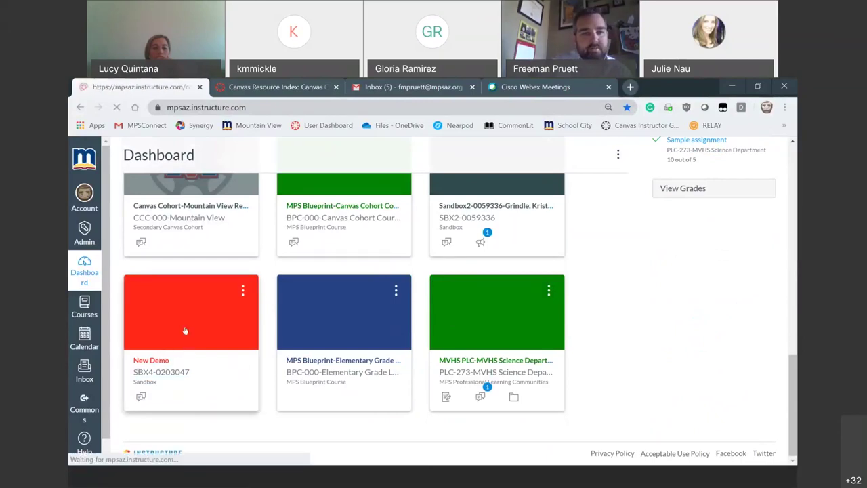
pyautogui.scroll(-3, 149, 318)
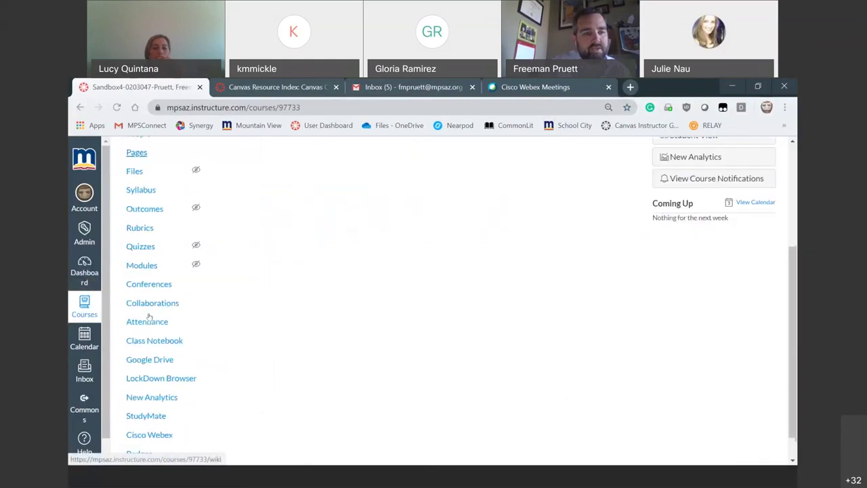
pyautogui.click(143, 453)
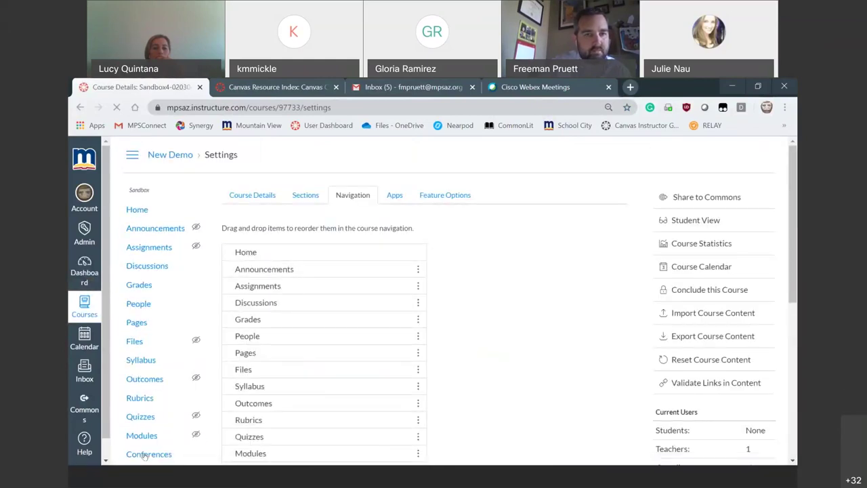
pyautogui.click(254, 195)
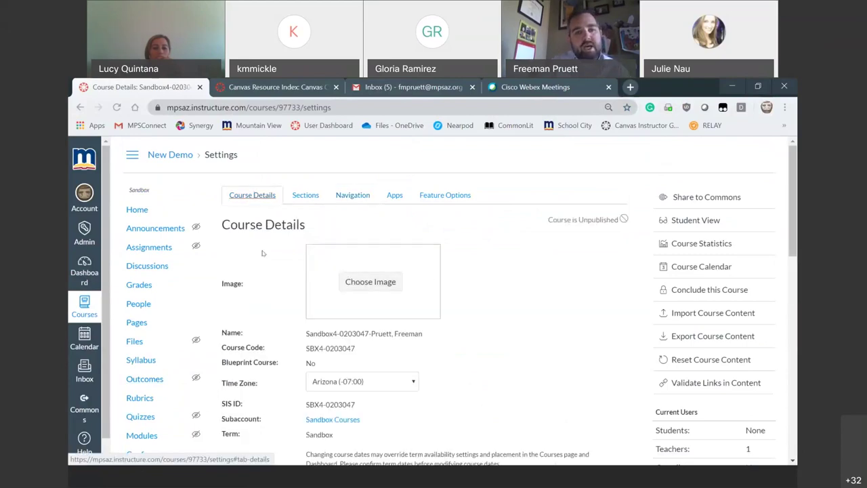
pyautogui.click(377, 284)
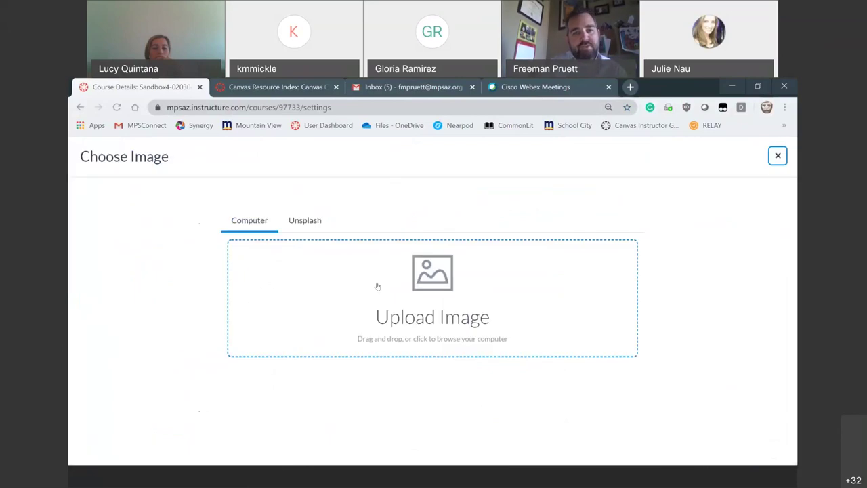
# - Search Unsplash for 'hello' and pick the first neon photo as the course image
pyautogui.click(306, 224)
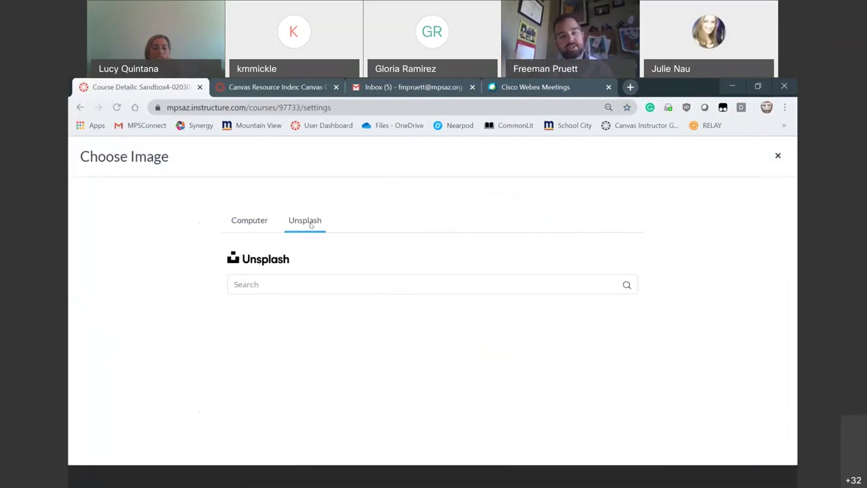
pyautogui.click(293, 282)
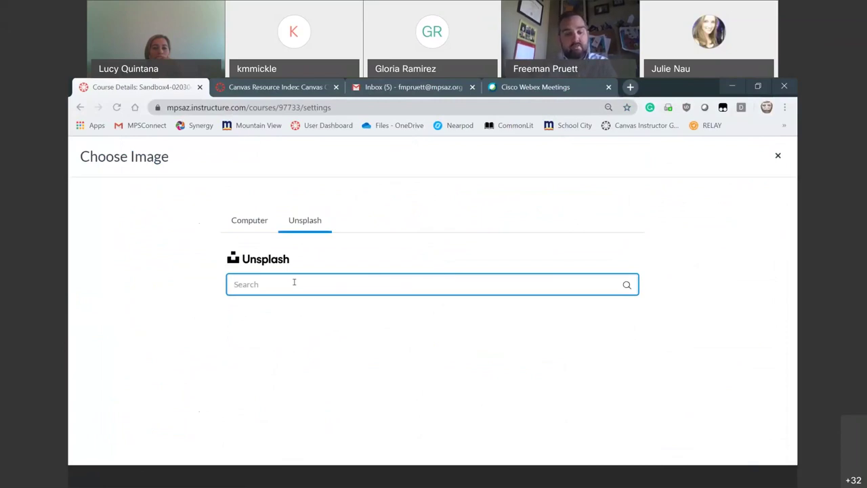
pyautogui.write('hello')
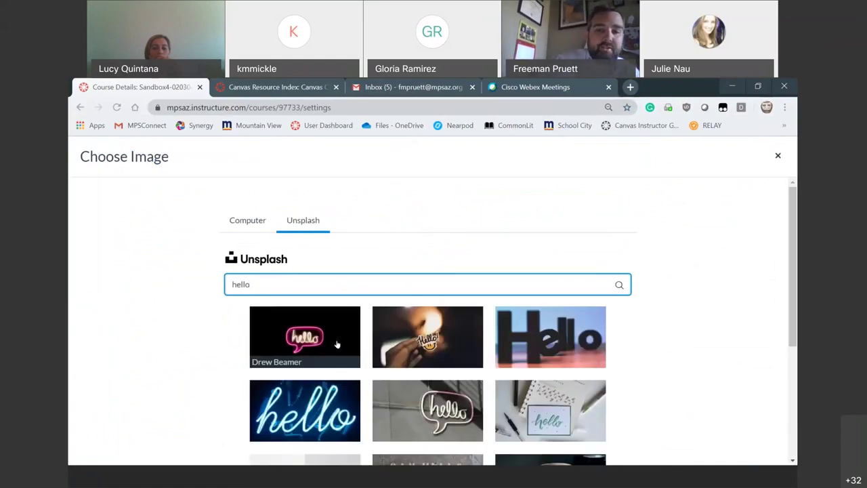
pyautogui.click(323, 337)
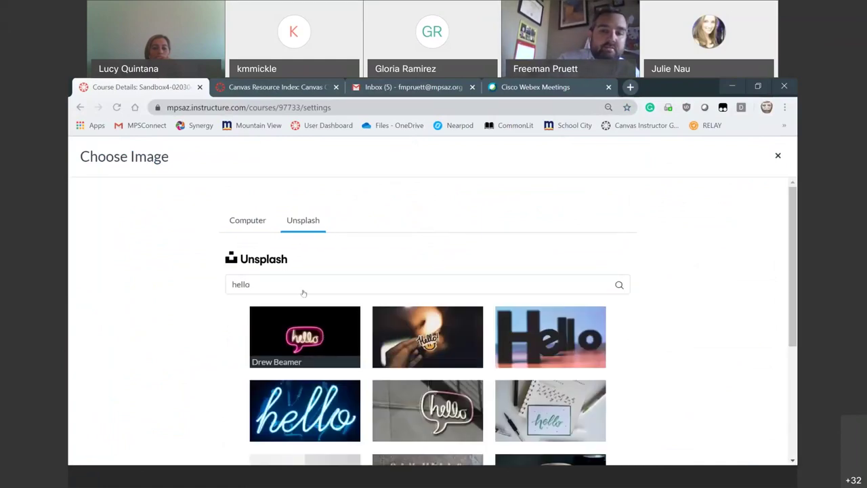
# - Save with Update Course Details and head back to the Dashboard
pyautogui.scroll(-15, 527, 324)
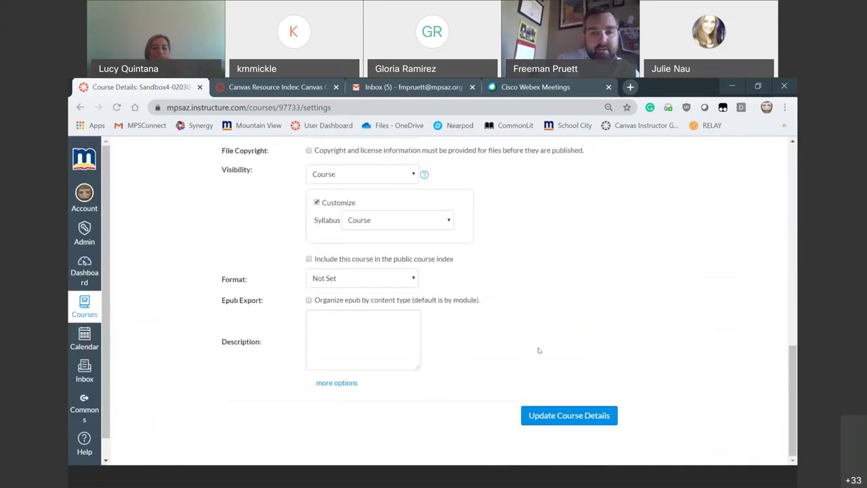
pyautogui.click(571, 416)
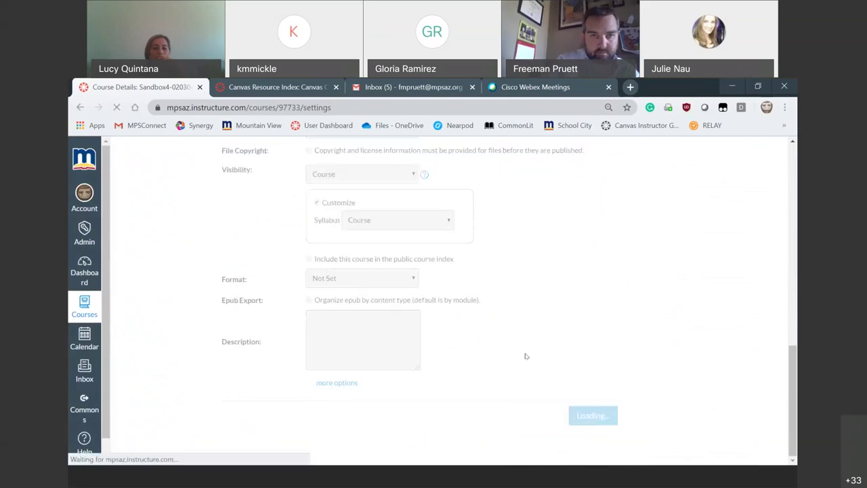
pyautogui.scroll(-2, 203, 287)
pyautogui.scroll(2, 338, 284)
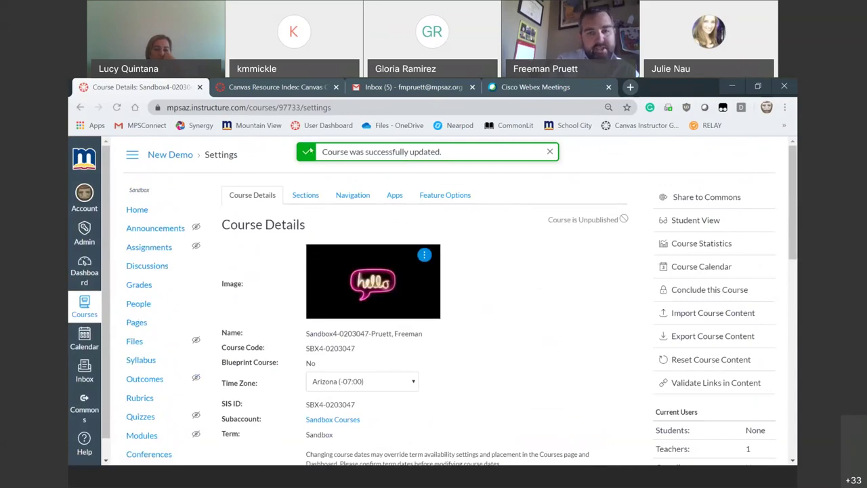
pyautogui.scroll(-1, 146, 295)
pyautogui.scroll(1, 139, 298)
pyautogui.scroll(-1, 102, 284)
pyautogui.click(84, 273)
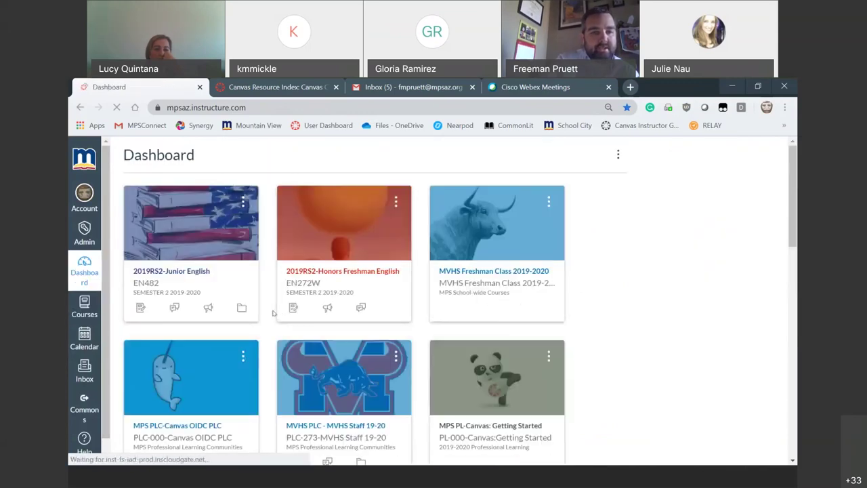
# - Scroll the Dashboard cards to see the DEMO card with its neon hello image
pyautogui.scroll(-12, 273, 312)
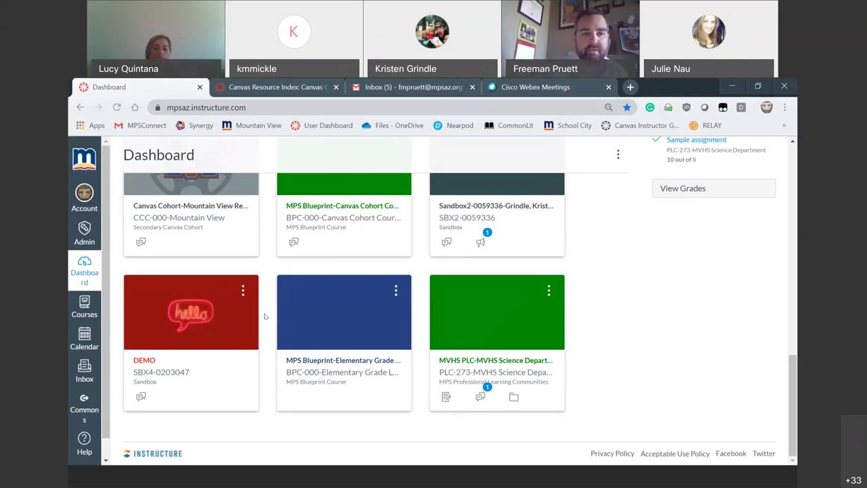
pyautogui.scroll(10, 265, 316)
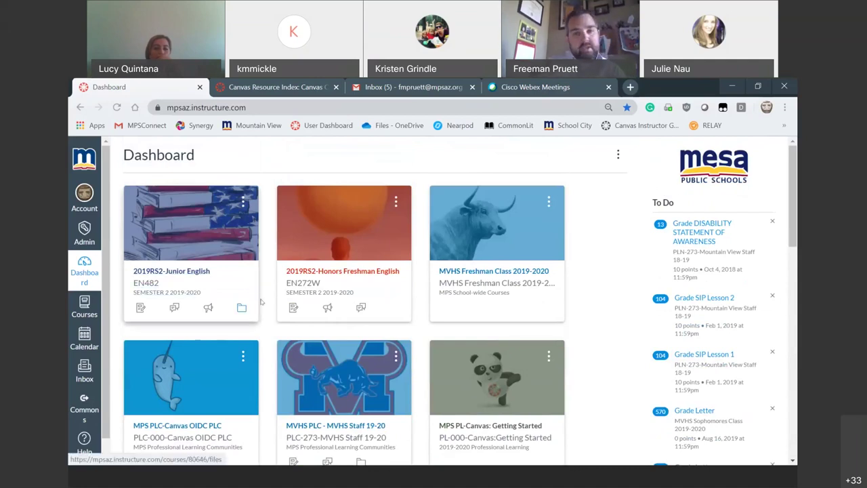
# - Open 2019RS2-Honors Freshman English and look over its announcements and word-cloud welcome
pyautogui.click(333, 271)
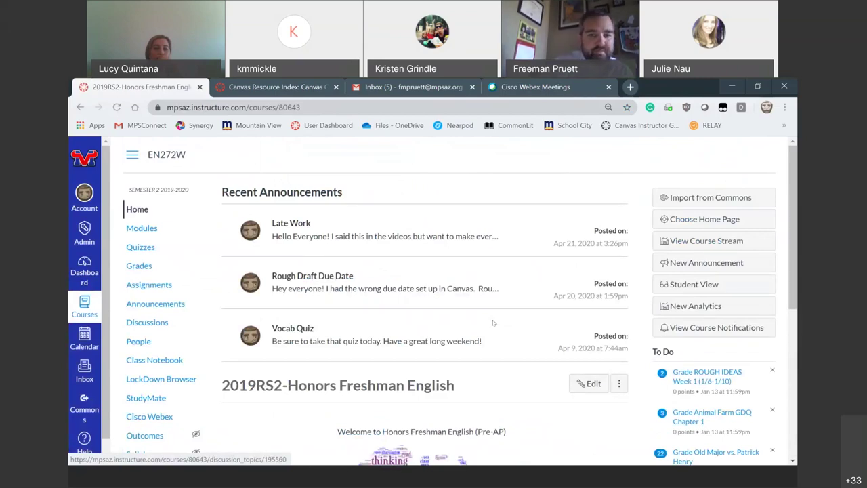
pyautogui.scroll(-3, 510, 345)
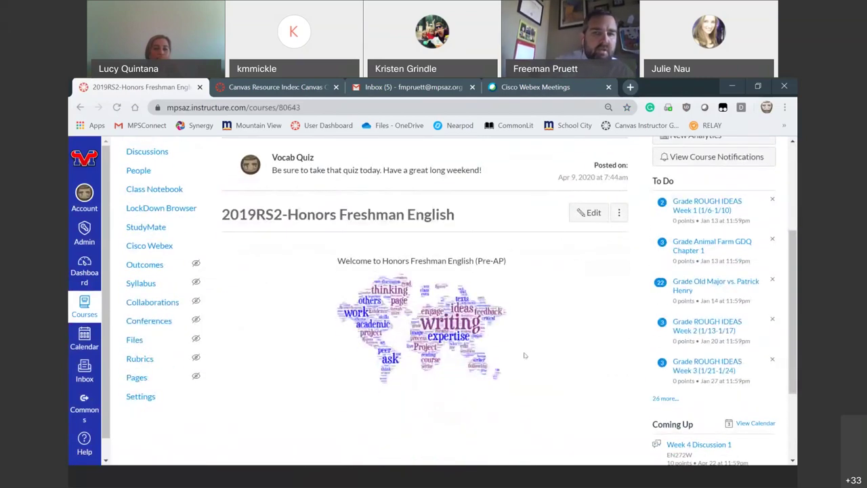
pyautogui.scroll(3, 523, 355)
pyautogui.scroll(-3, 524, 355)
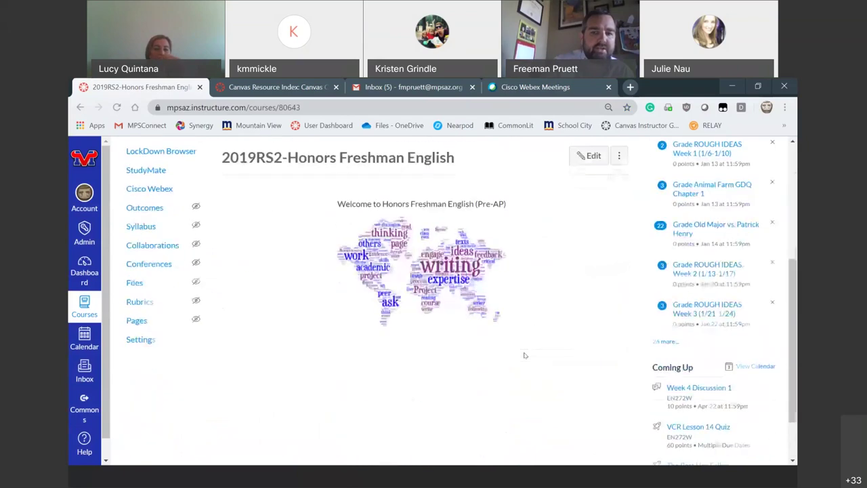
pyautogui.scroll(3, 524, 355)
pyautogui.scroll(-2, 525, 384)
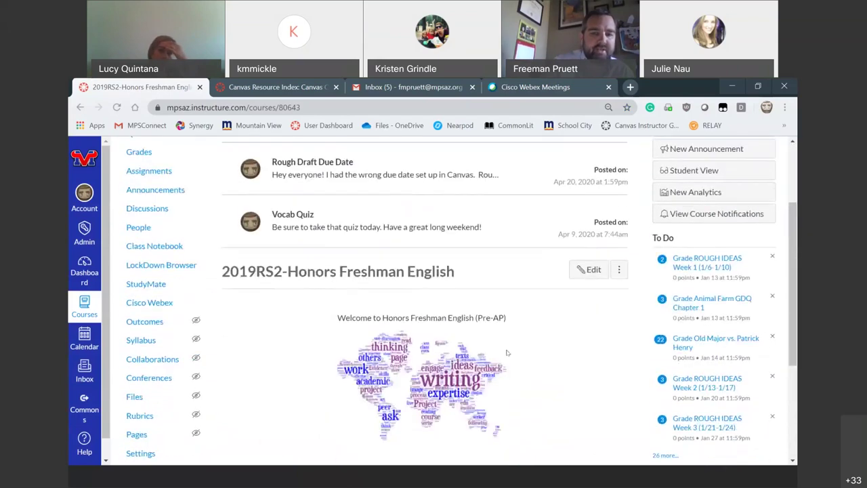
pyautogui.scroll(2, 481, 341)
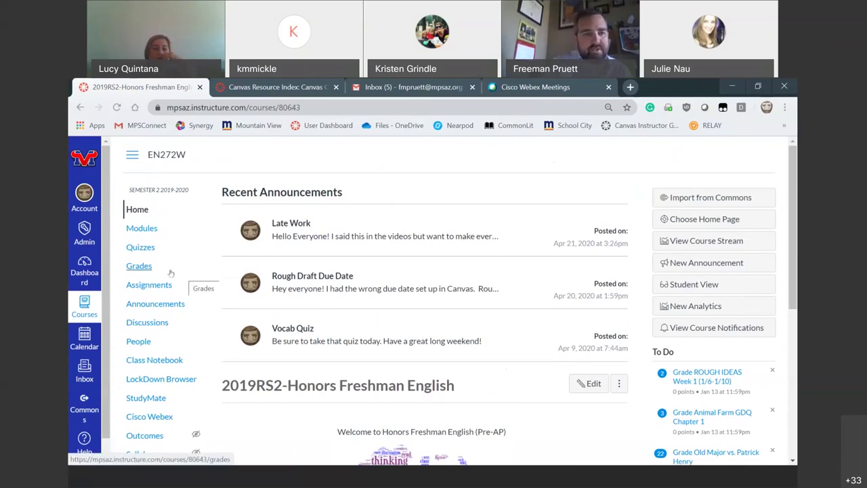
pyautogui.scroll(-2, 169, 271)
pyautogui.scroll(1, 166, 267)
pyautogui.scroll(2, 165, 267)
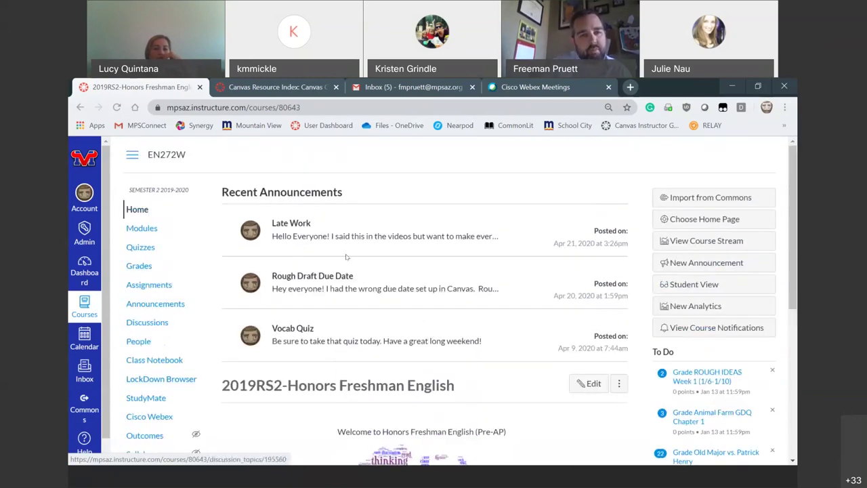
pyautogui.scroll(-5, 167, 312)
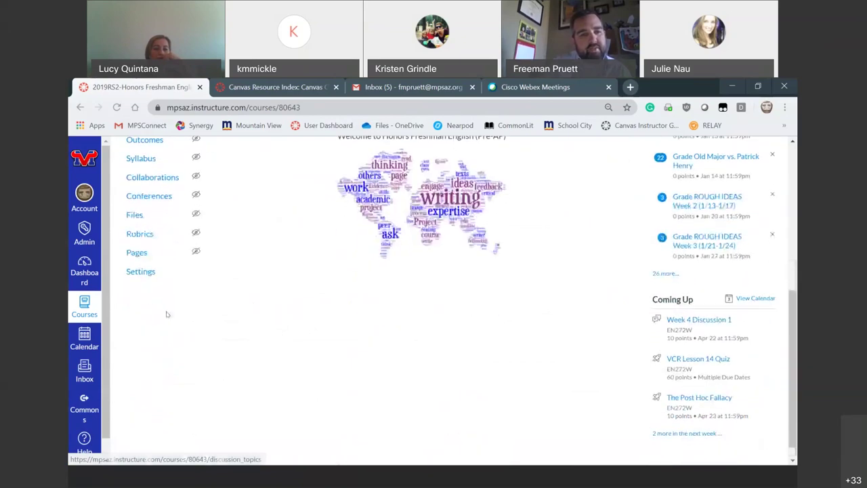
pyautogui.click(141, 272)
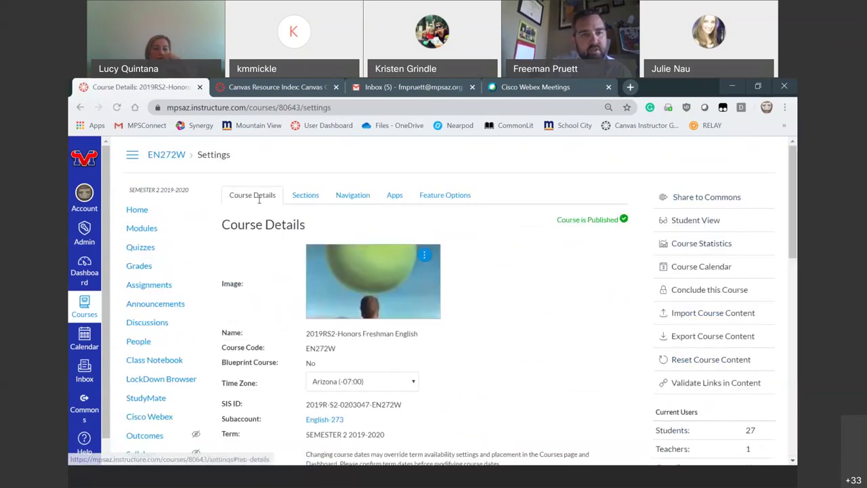
pyautogui.scroll(-10, 285, 302)
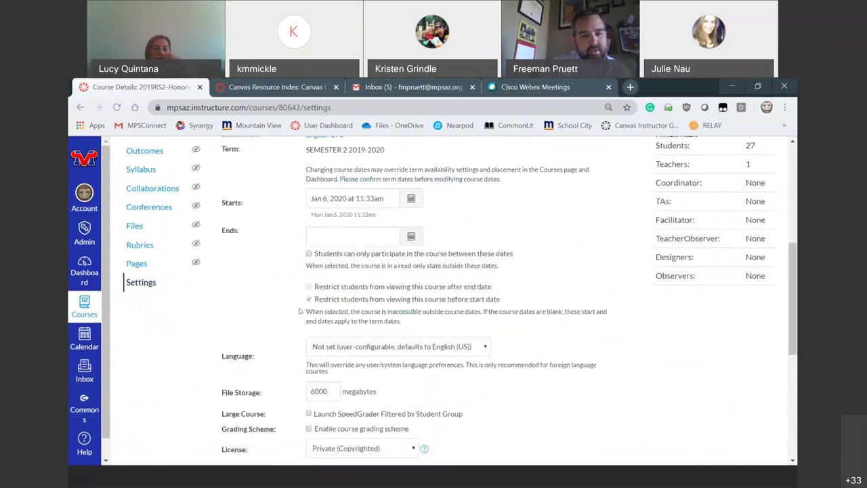
pyautogui.scroll(-2, 300, 310)
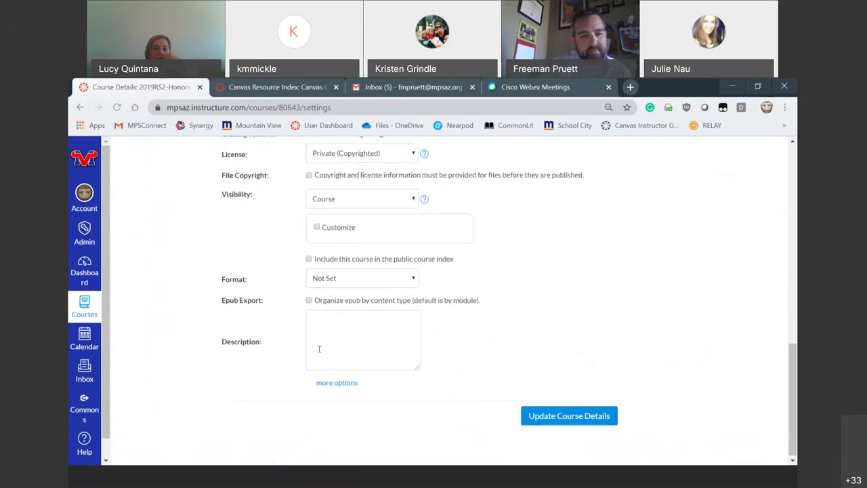
pyautogui.click(335, 383)
pyautogui.scroll(-1, 474, 380)
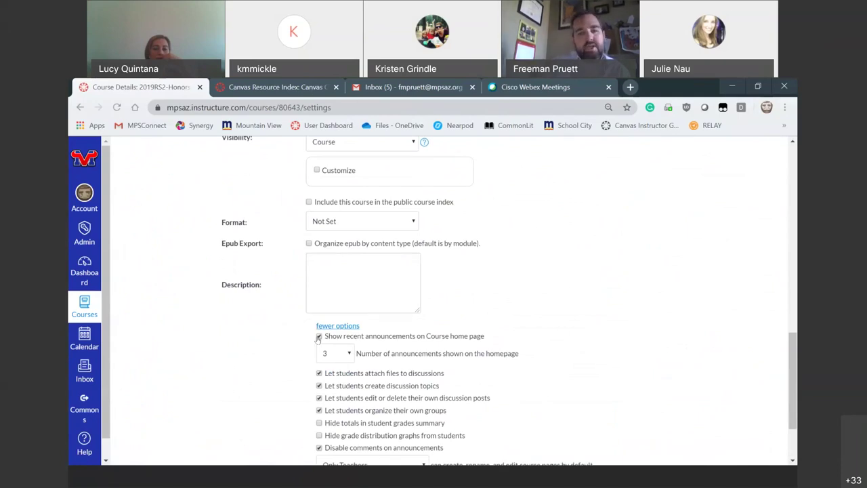
pyautogui.click(349, 356)
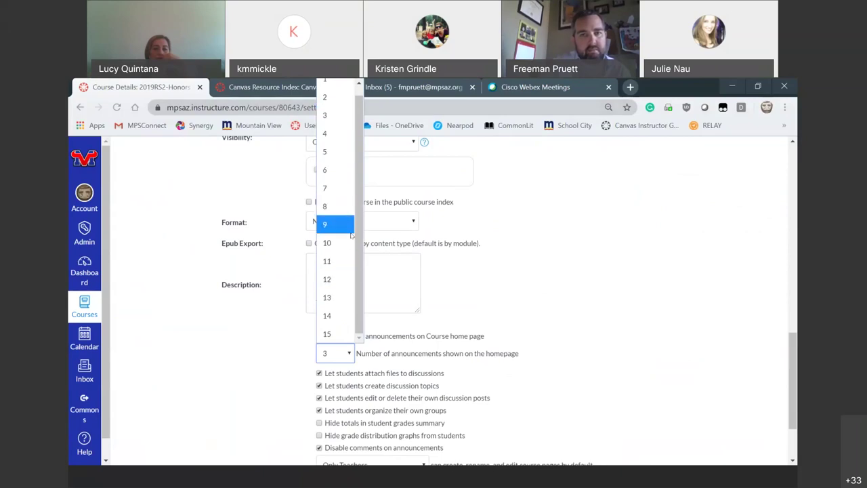
pyautogui.click(543, 318)
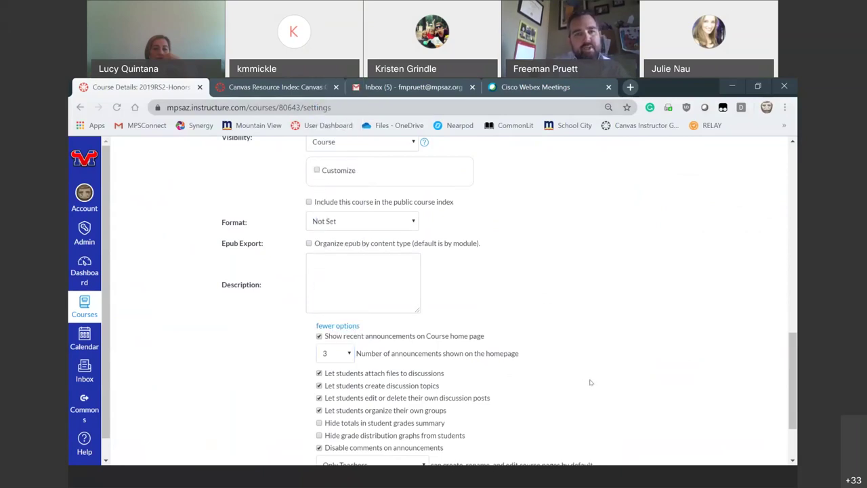
pyautogui.scroll(15, 590, 382)
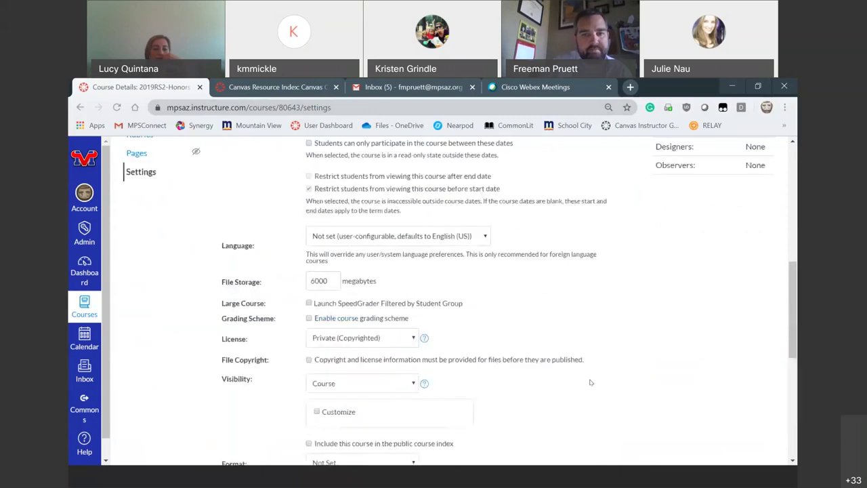
pyautogui.click(138, 210)
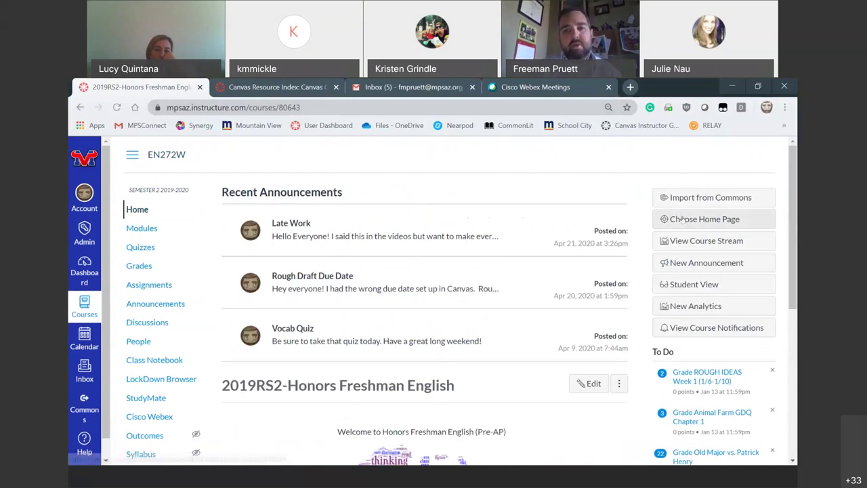
# - Save Course Modules as the home page and review the 4th Quarter weekly modules
pyautogui.click(705, 220)
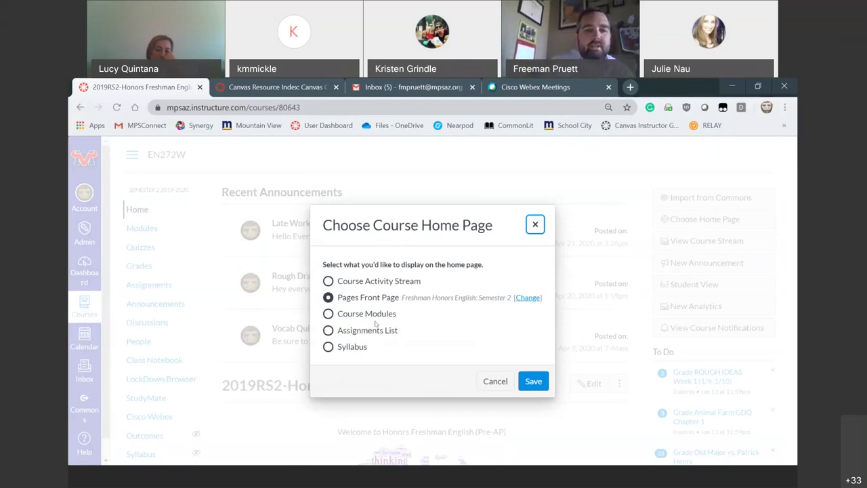
pyautogui.click(328, 314)
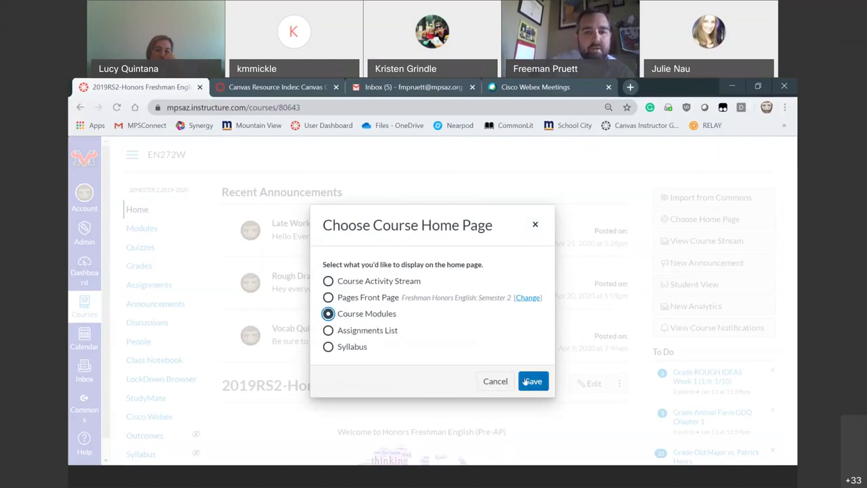
pyautogui.click(525, 382)
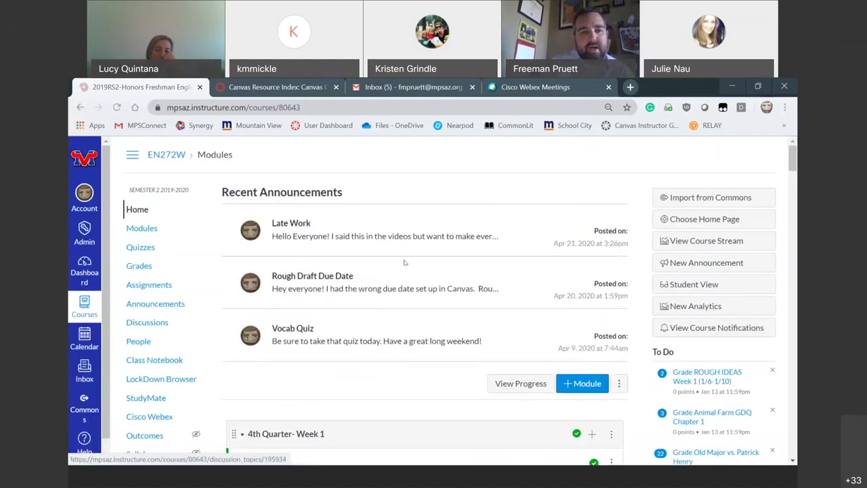
pyautogui.scroll(-10, 404, 262)
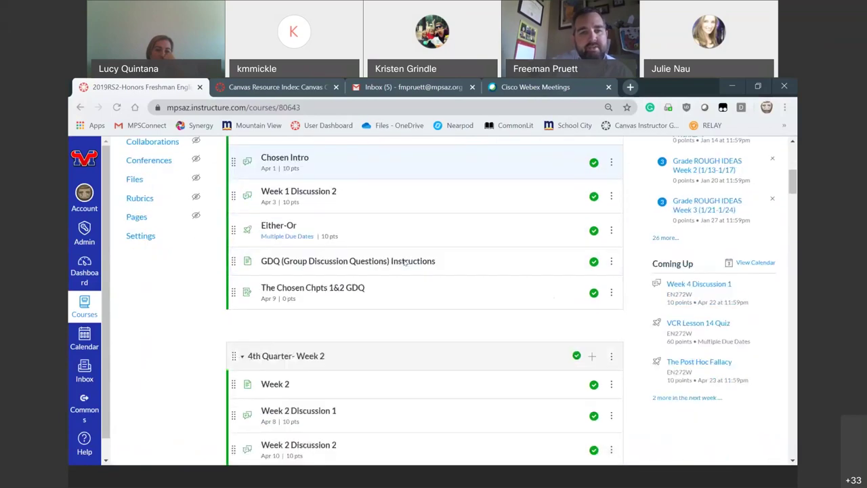
pyautogui.scroll(8, 404, 262)
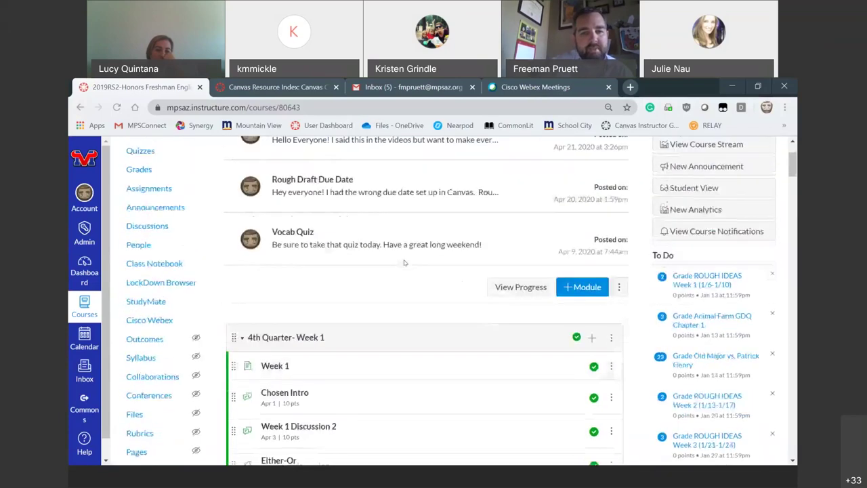
pyautogui.scroll(-5, 405, 262)
pyautogui.scroll(-15, 405, 262)
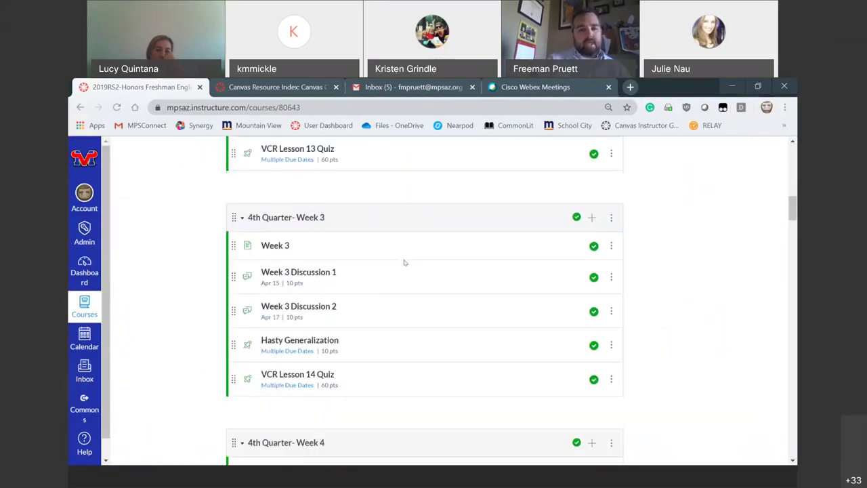
pyautogui.scroll(20, 404, 262)
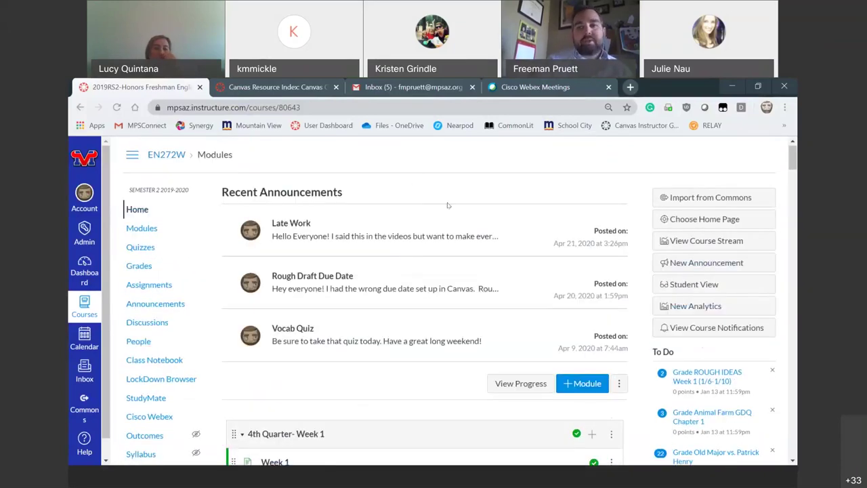
# - Set the course home page to Course Activity Stream and review it
pyautogui.click(691, 220)
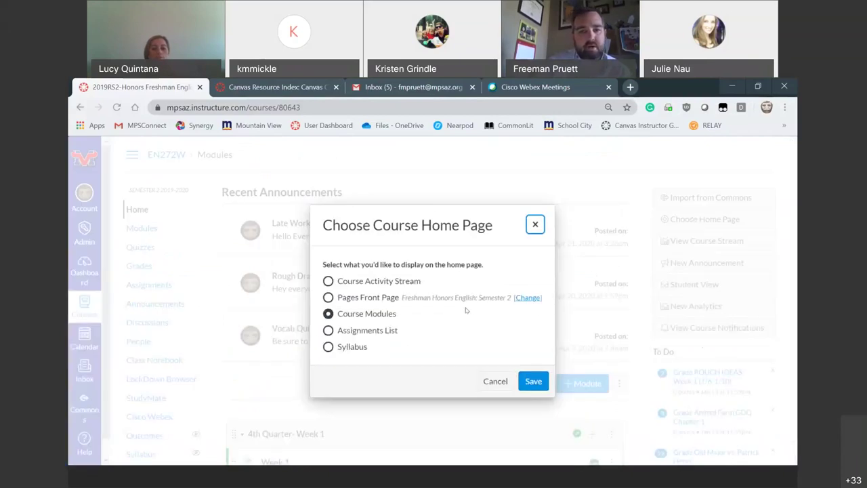
pyautogui.click(329, 282)
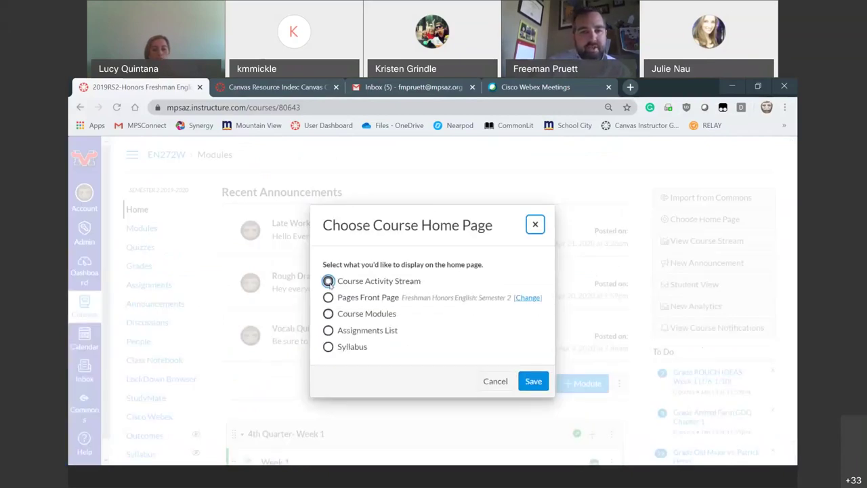
pyautogui.click(532, 381)
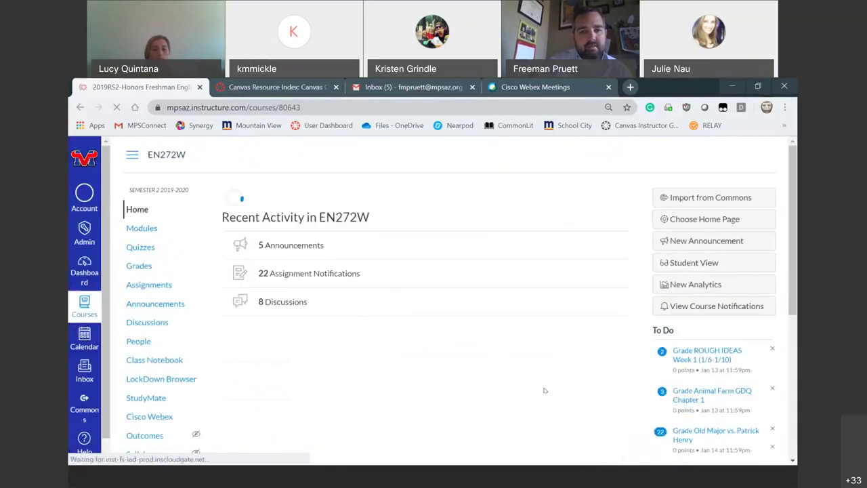
pyautogui.scroll(-3, 444, 358)
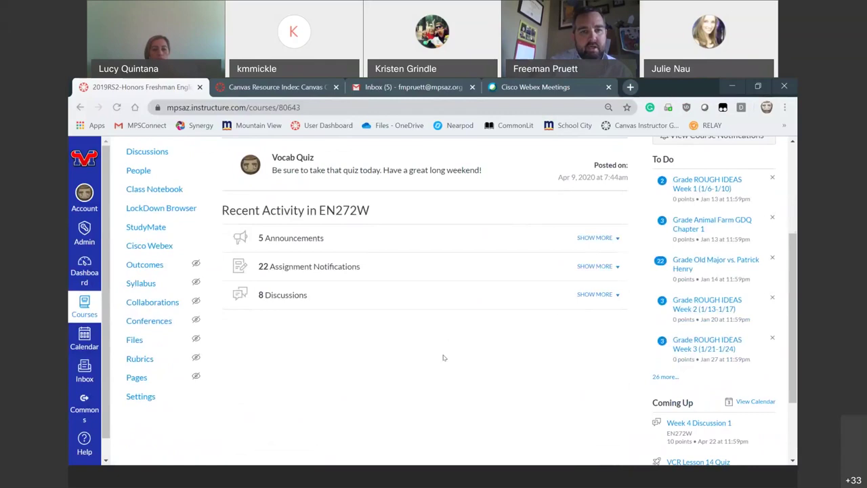
pyautogui.scroll(3, 443, 357)
pyautogui.scroll(-3, 442, 359)
pyautogui.scroll(3, 442, 359)
pyautogui.scroll(-1, 441, 359)
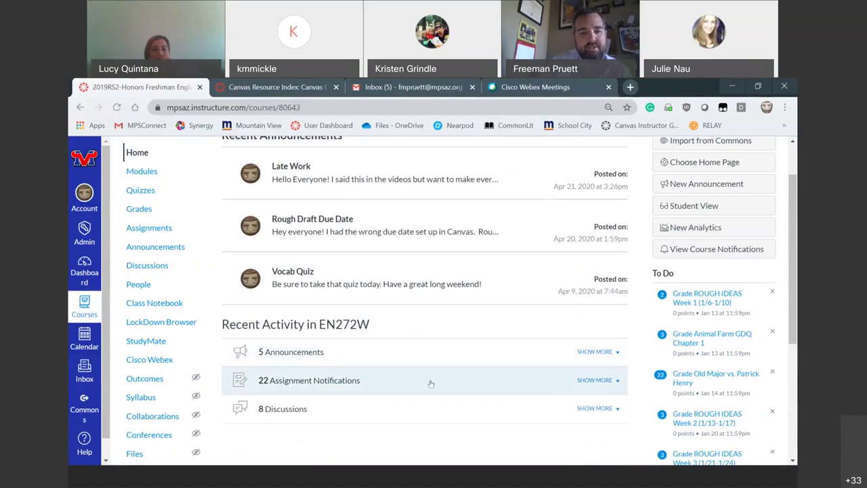
pyautogui.scroll(1, 456, 407)
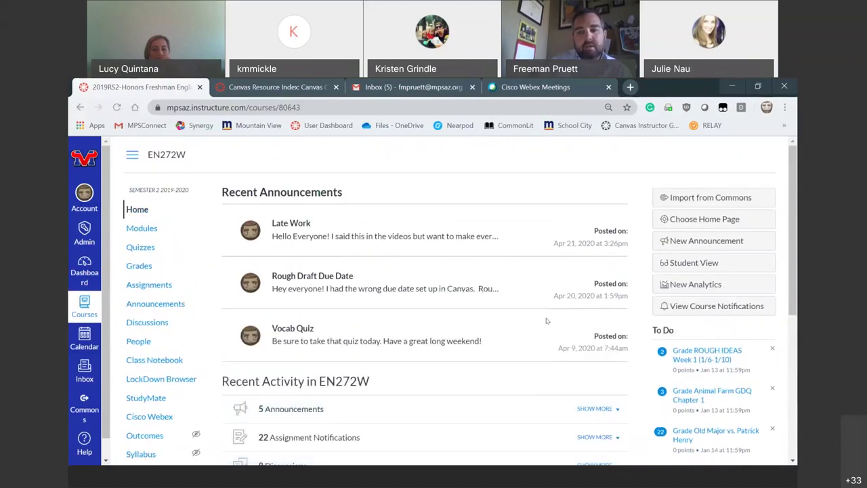
# - Change the home page to Assignments List and scroll through the assignments
pyautogui.click(696, 220)
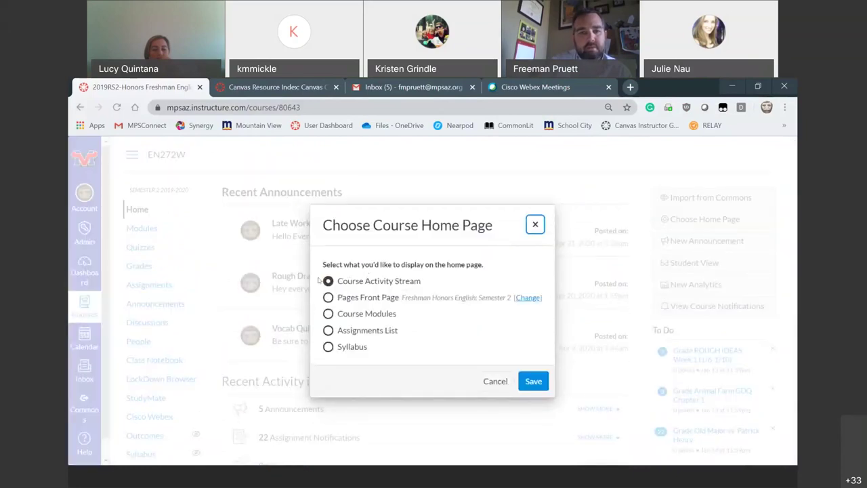
pyautogui.click(328, 331)
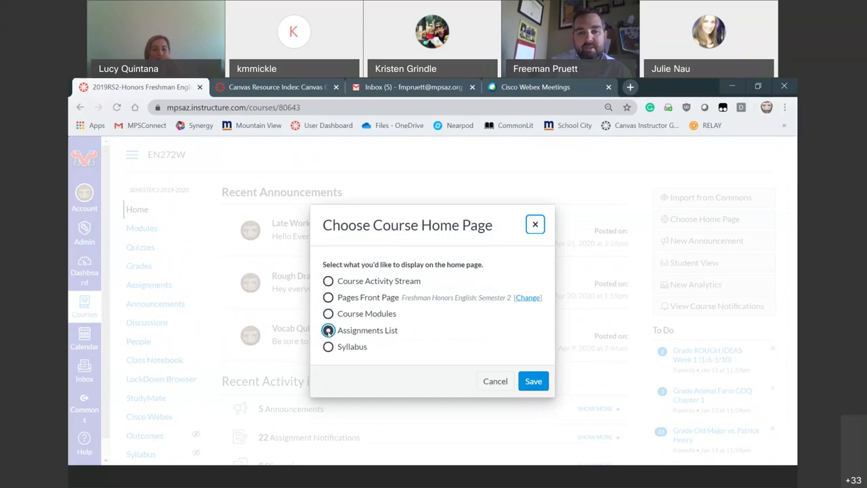
pyautogui.click(533, 381)
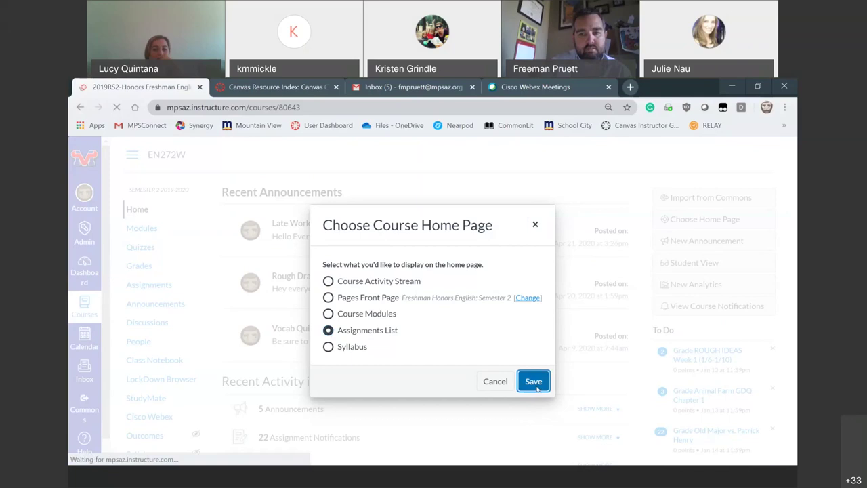
pyautogui.scroll(-1, 464, 387)
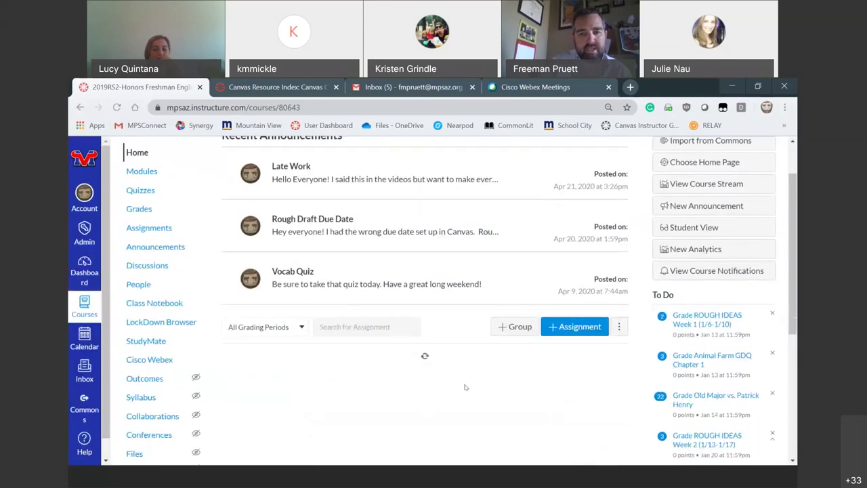
pyautogui.scroll(-2, 465, 387)
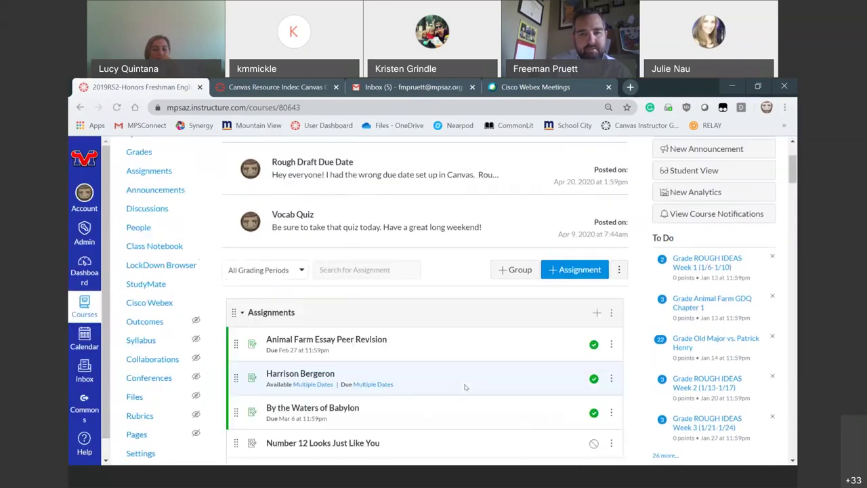
pyautogui.scroll(-4, 465, 387)
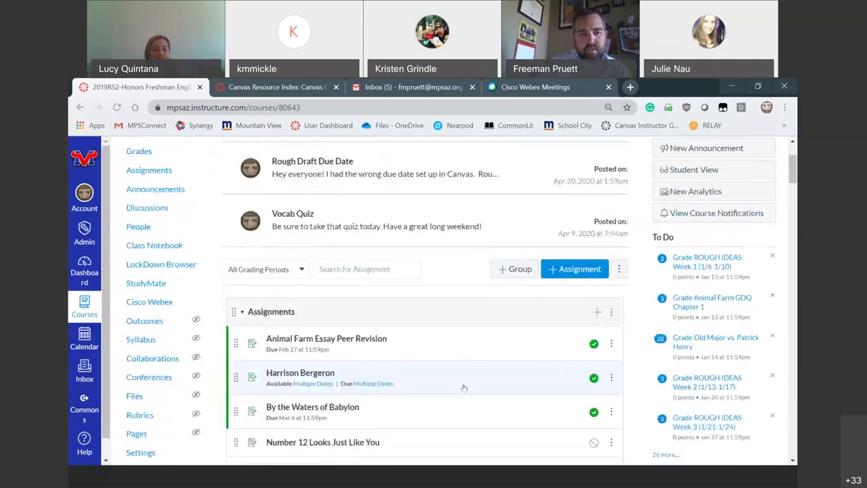
pyautogui.scroll(-4, 465, 387)
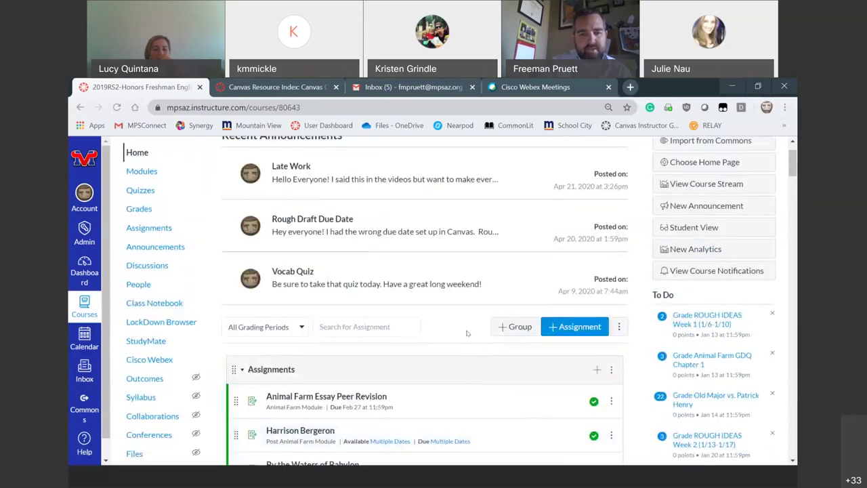
pyautogui.scroll(-4, 468, 332)
pyautogui.scroll(-4, 467, 333)
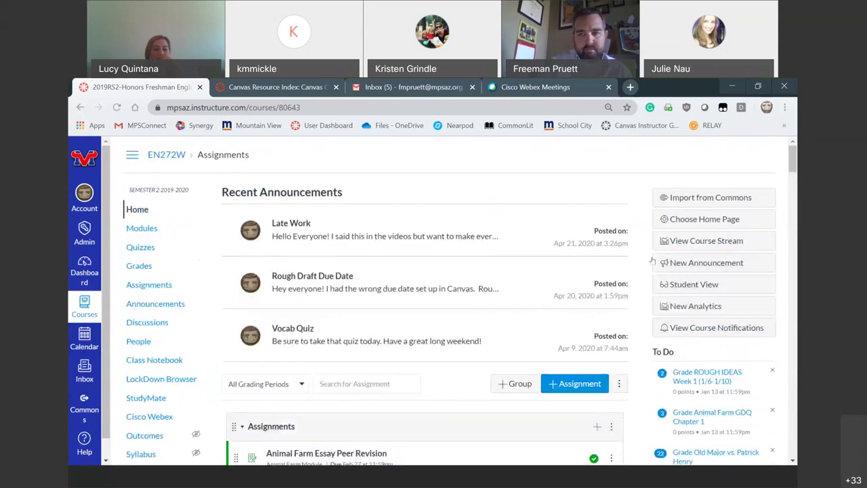
pyautogui.click(696, 220)
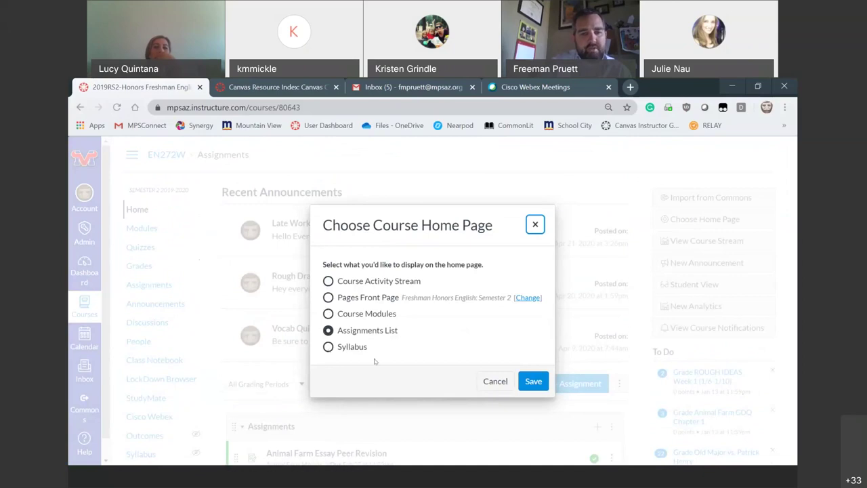
# - Set the Honors Freshman English home page to Syllabus and review its Course Summary of due dates
pyautogui.click(352, 346)
pyautogui.click(533, 381)
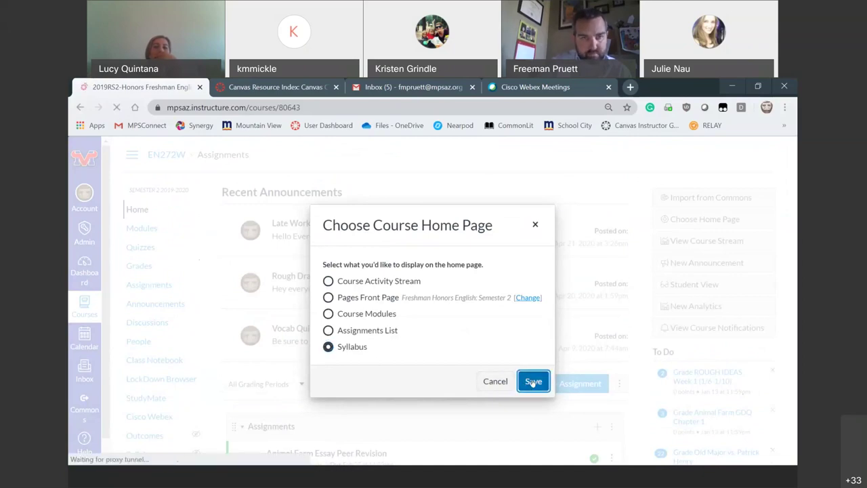
pyautogui.scroll(-6, 533, 384)
pyautogui.scroll(-7, 470, 337)
pyautogui.scroll(6, 470, 337)
pyautogui.scroll(-5, 470, 337)
pyautogui.scroll(-15, 470, 337)
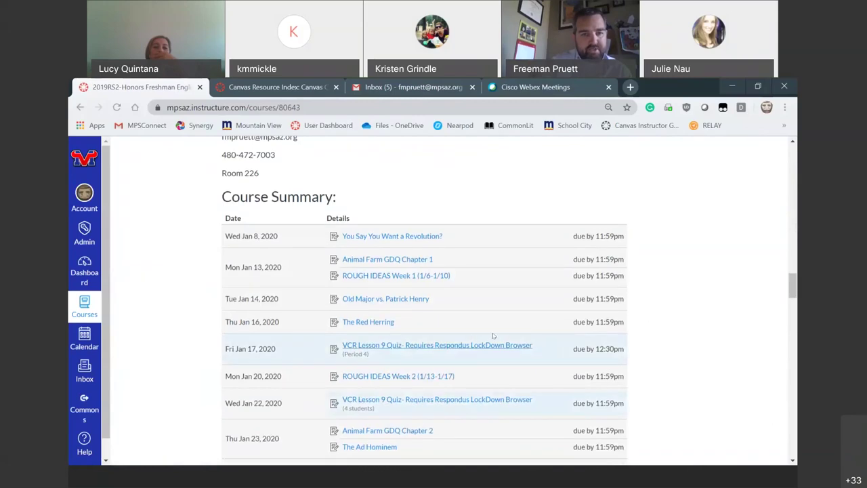
pyautogui.scroll(-2, 609, 337)
pyautogui.scroll(4, 544, 339)
pyautogui.scroll(-7, 544, 339)
pyautogui.scroll(9, 544, 339)
pyautogui.scroll(20, 544, 340)
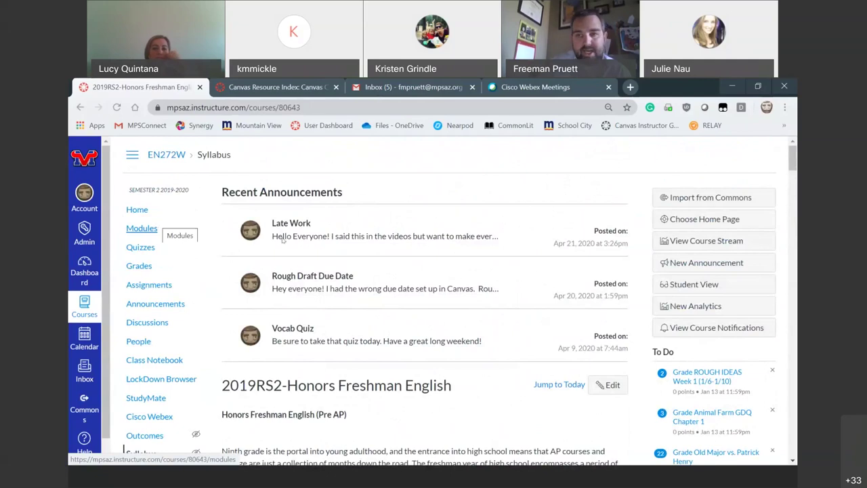
# - Switch the home page back to the Pages Front Page showing the welcome word cloud
pyautogui.click(704, 219)
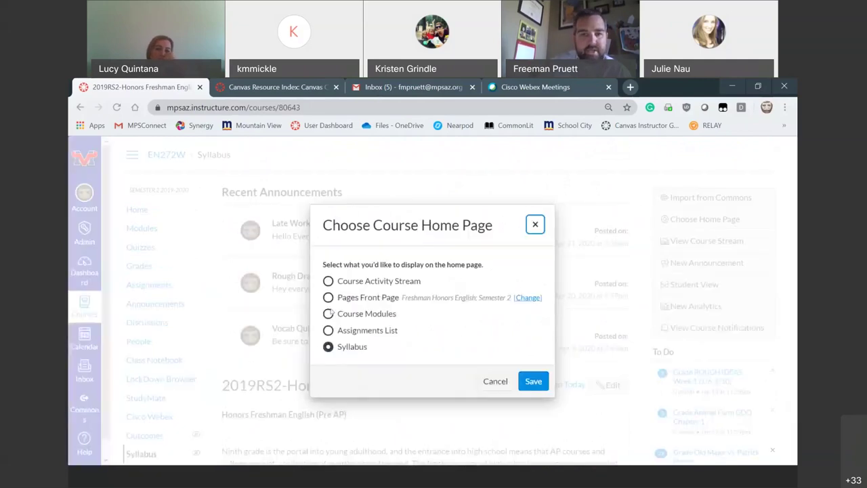
pyautogui.click(328, 298)
pyautogui.click(532, 381)
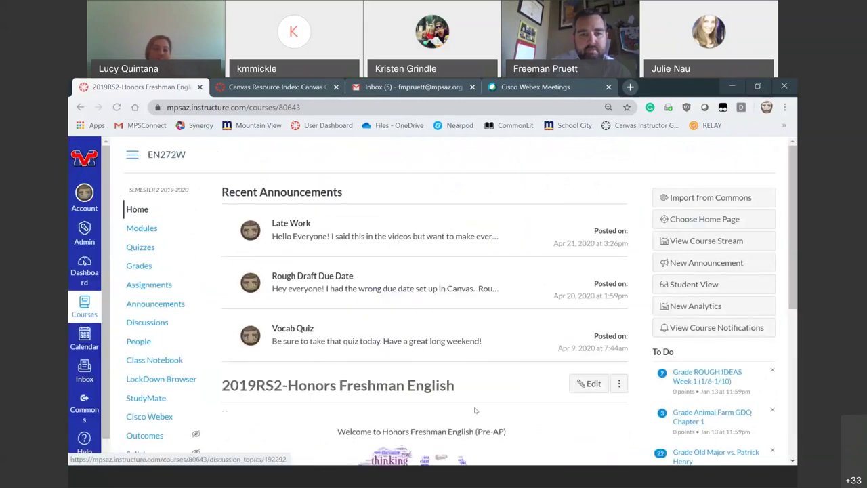
pyautogui.scroll(-3, 476, 411)
pyautogui.scroll(3, 541, 391)
pyautogui.scroll(-3, 541, 391)
pyautogui.scroll(3, 541, 390)
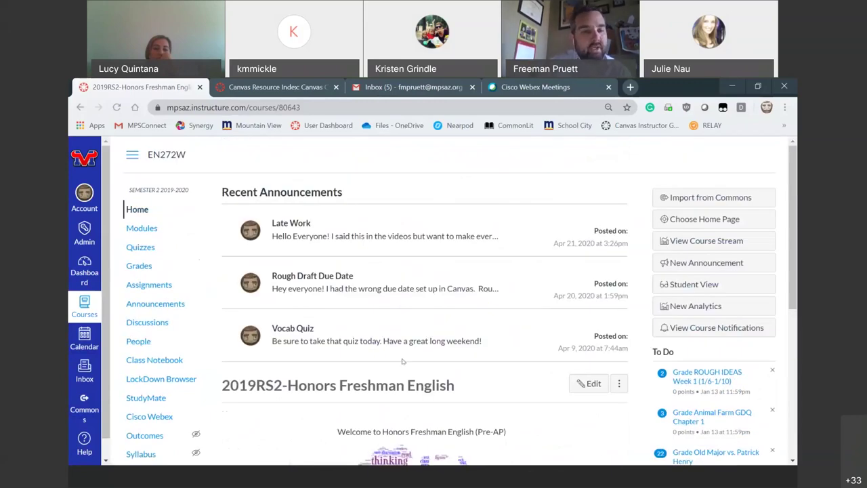
# - Go to the New Demo course from the dashboard, cancel its home page chooser, and open Pages
pyautogui.click(81, 273)
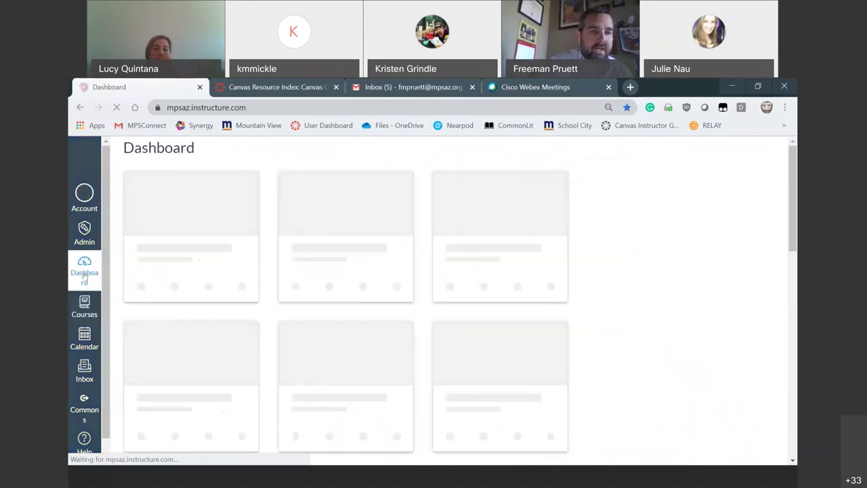
pyautogui.scroll(-10, 252, 338)
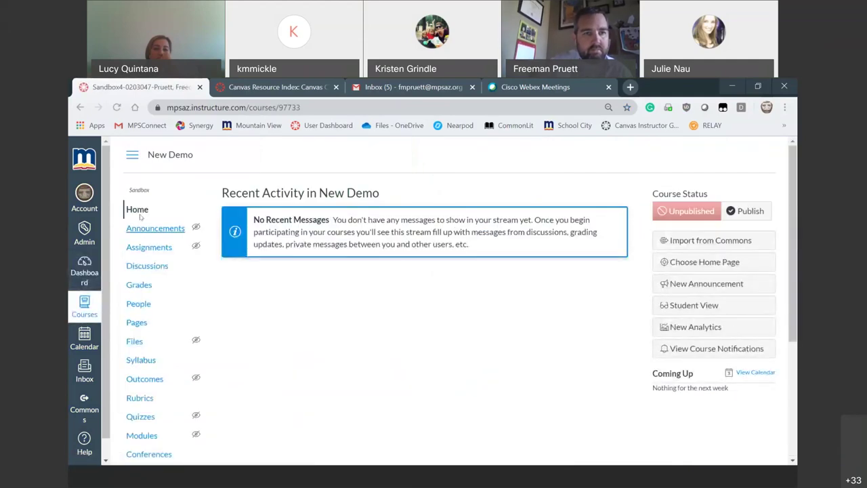
pyautogui.click(707, 269)
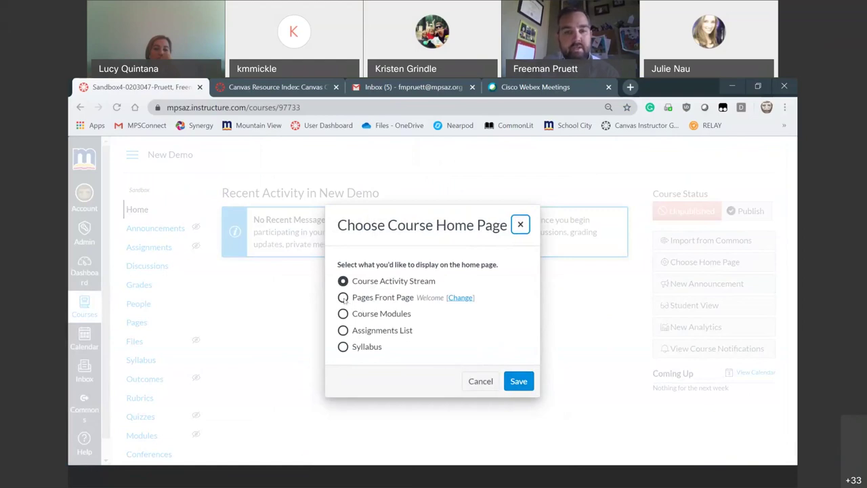
pyautogui.click(480, 381)
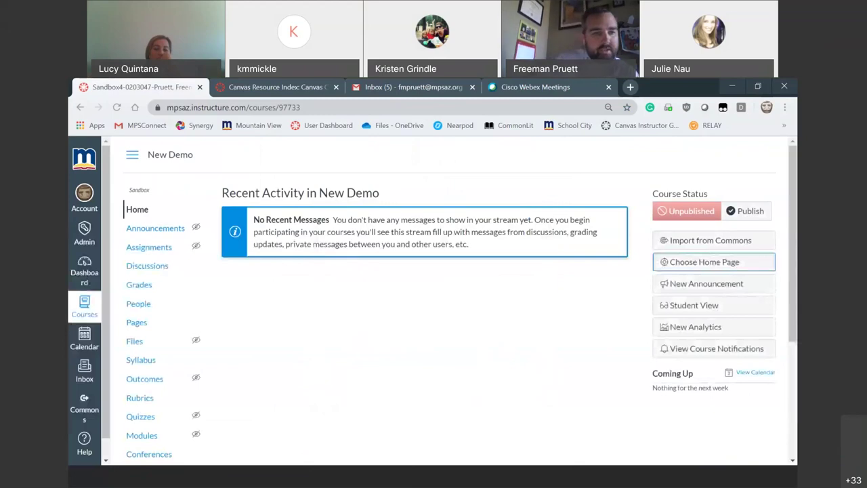
pyautogui.click(142, 326)
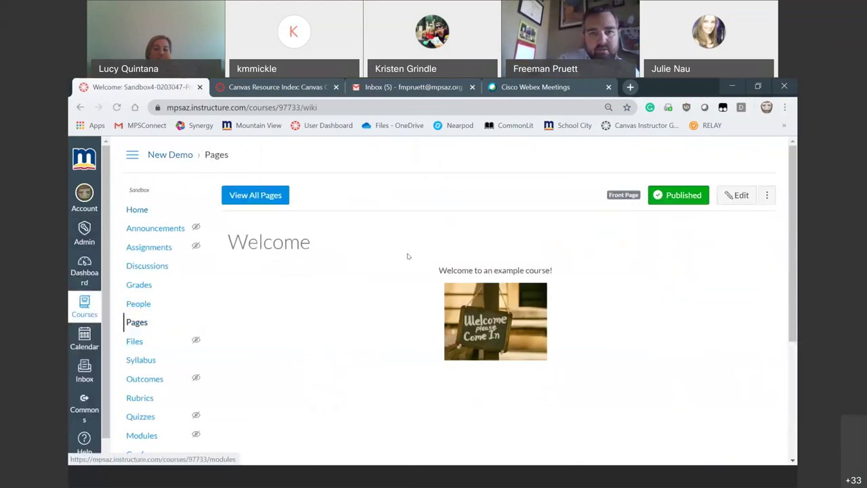
# - Open the New Demo course's Pages list, showing only the published Welcome front page
pyautogui.click(257, 195)
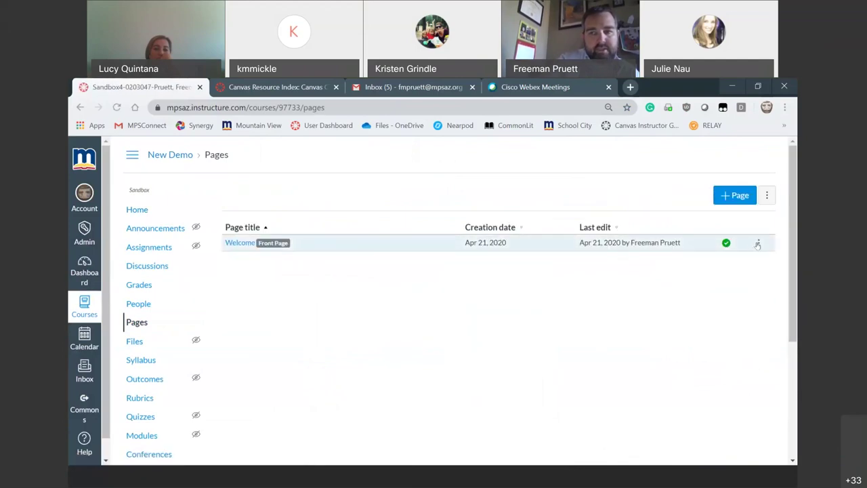
pyautogui.click(758, 244)
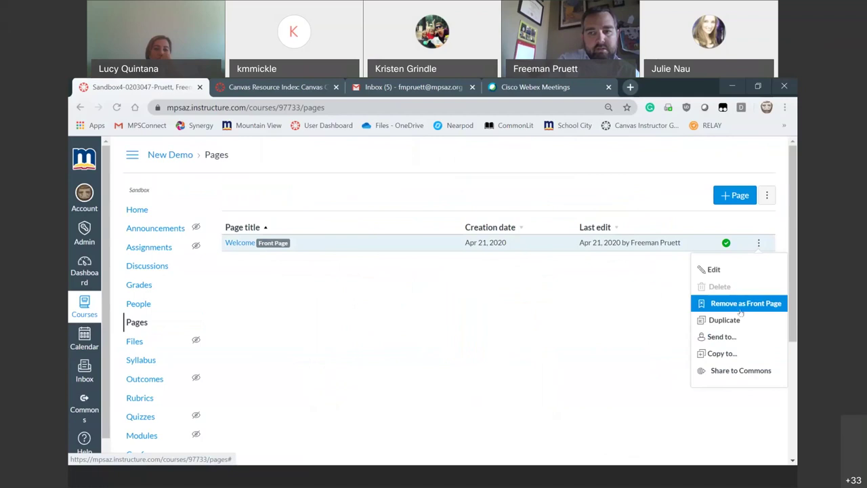
pyautogui.click(726, 243)
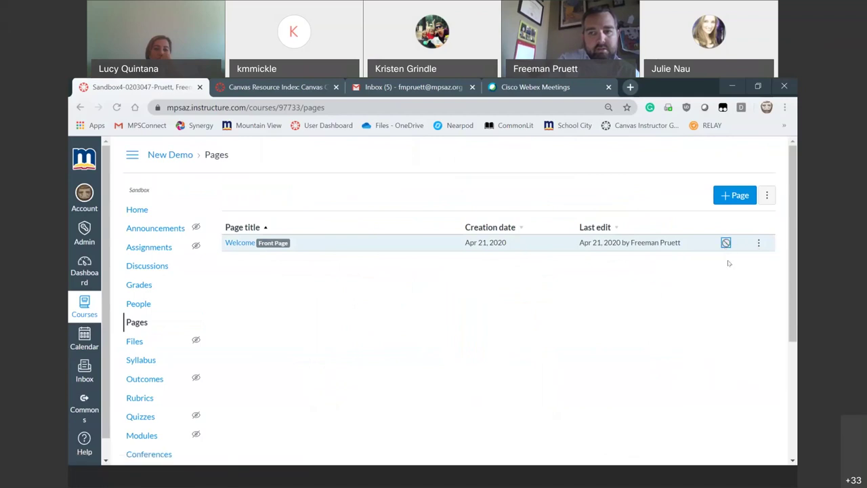
pyautogui.click(759, 244)
pyautogui.click(759, 245)
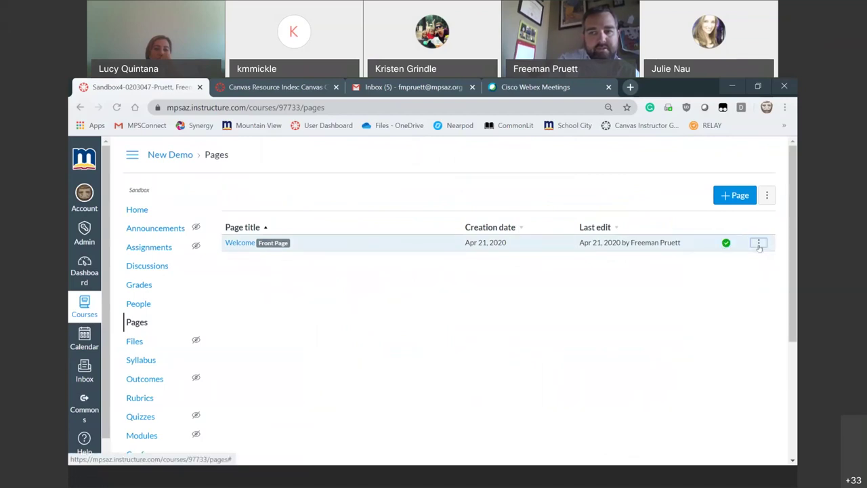
pyautogui.click(137, 211)
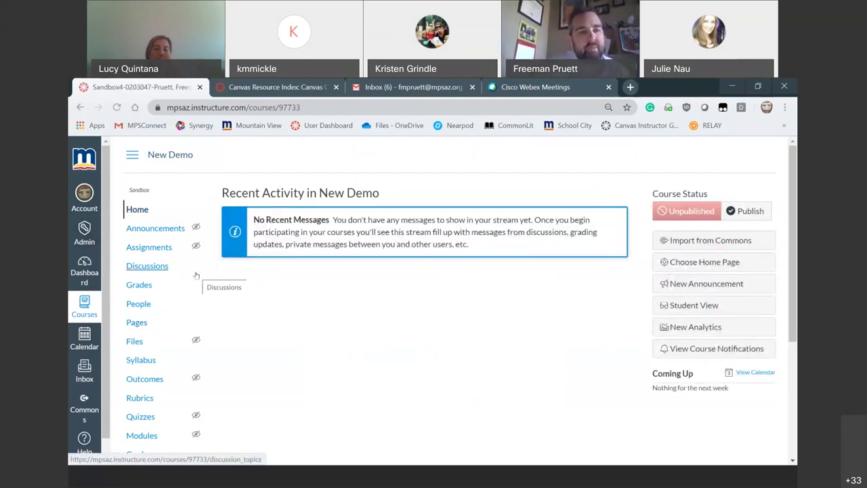
pyautogui.click(136, 323)
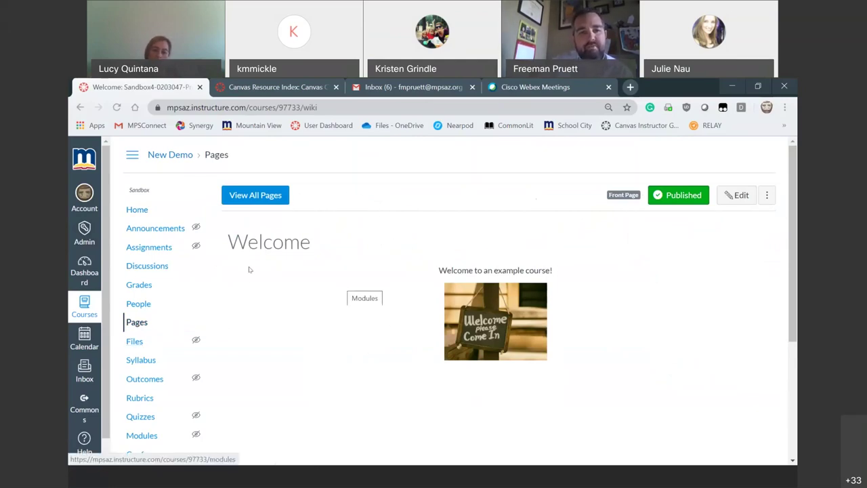
pyautogui.click(262, 196)
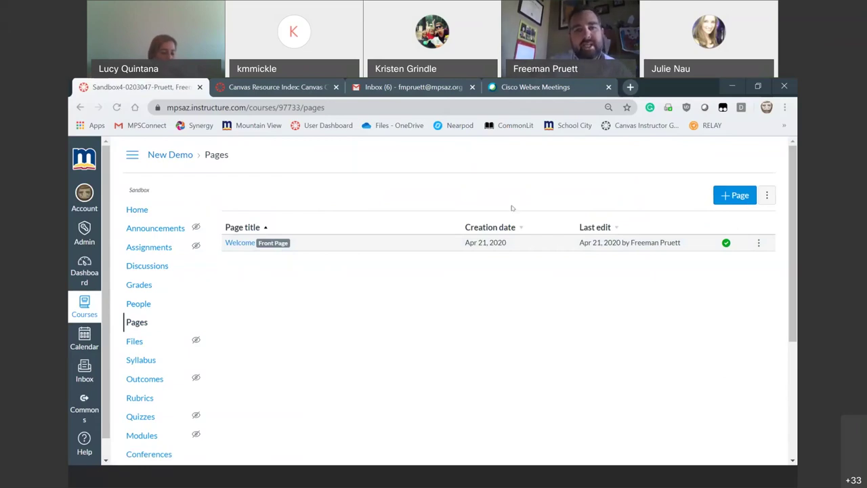
# - Create a new page titled Welcome with body 'Welcome to' and a 'Go to modules' line
pyautogui.click(733, 198)
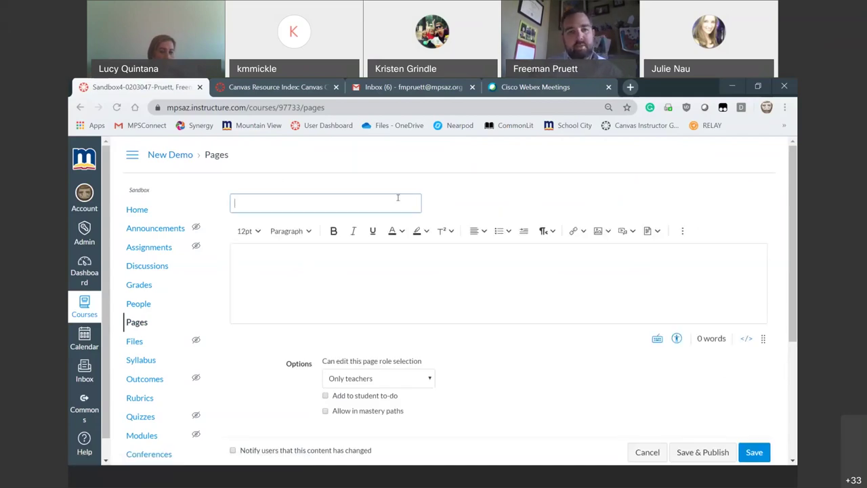
pyautogui.write('Welcome')
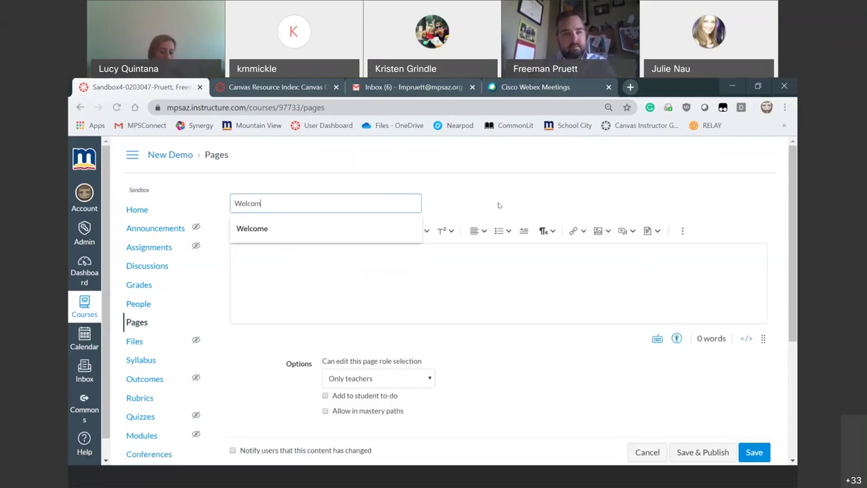
pyautogui.click(373, 252)
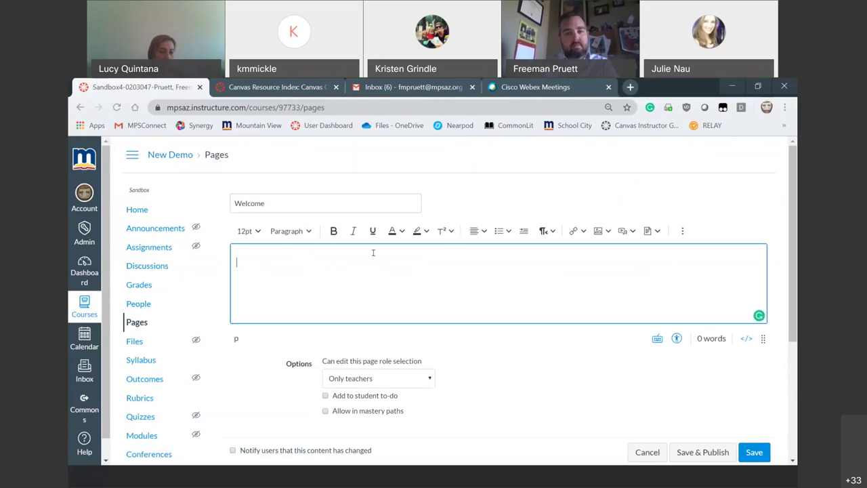
pyautogui.write('Welcome to')
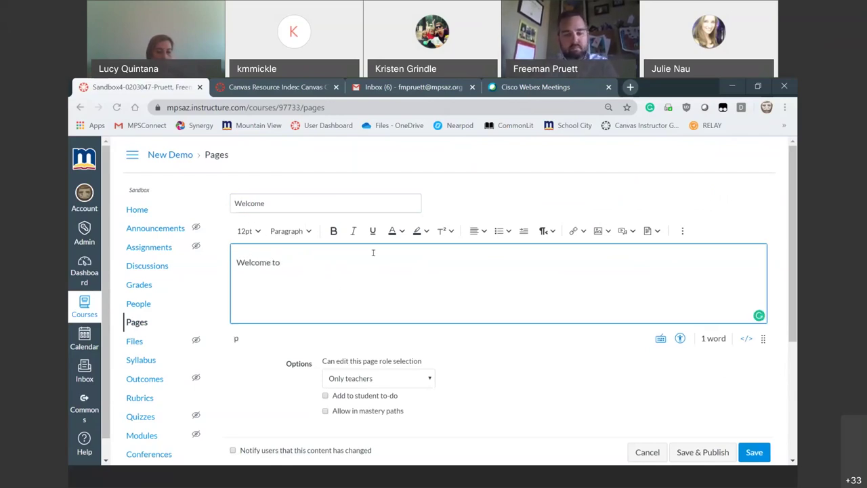
pyautogui.scroll(-1, 612, 354)
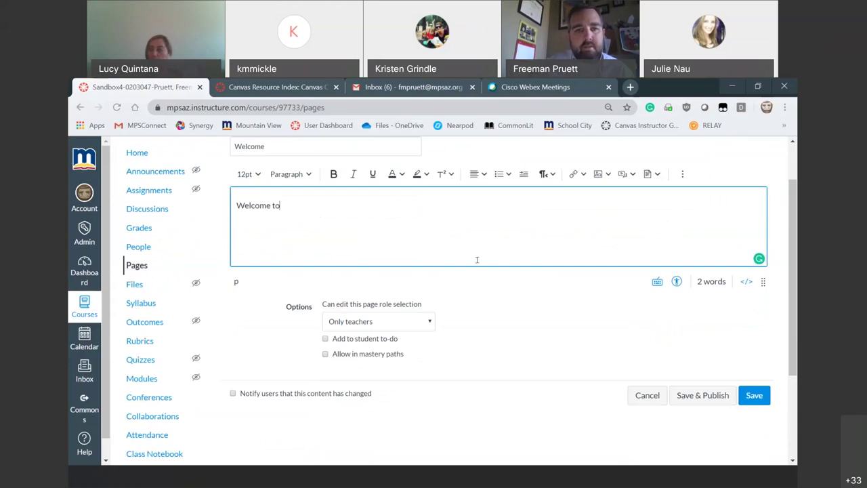
pyautogui.scroll(1, 591, 299)
pyautogui.scroll(-2, 589, 304)
pyautogui.scroll(2, 590, 307)
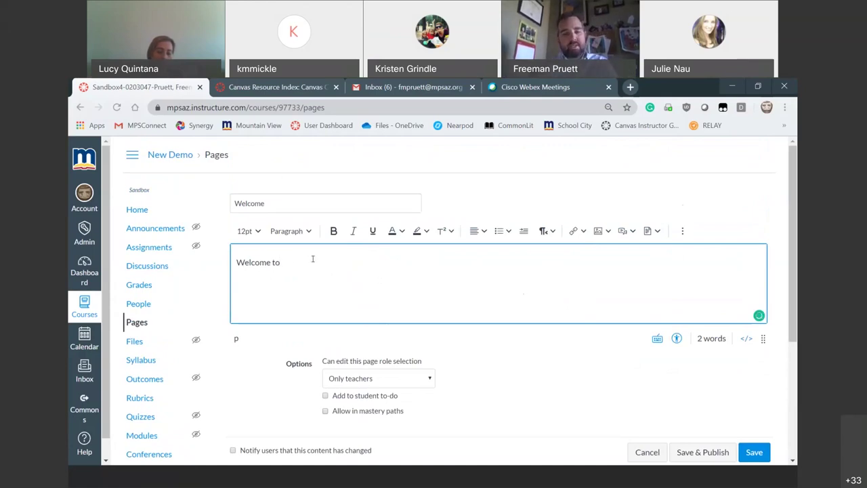
pyautogui.press('Return')
pyautogui.write('Go to modules')
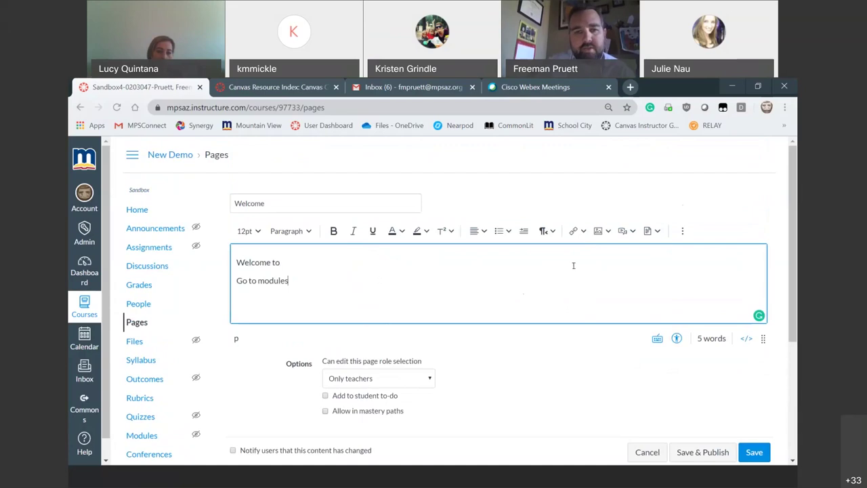
# - Link 'Go to modules' to the course Modules under Course Navigation links and save the page
pyautogui.moveTo(236, 281); pyautogui.dragTo(288, 279)
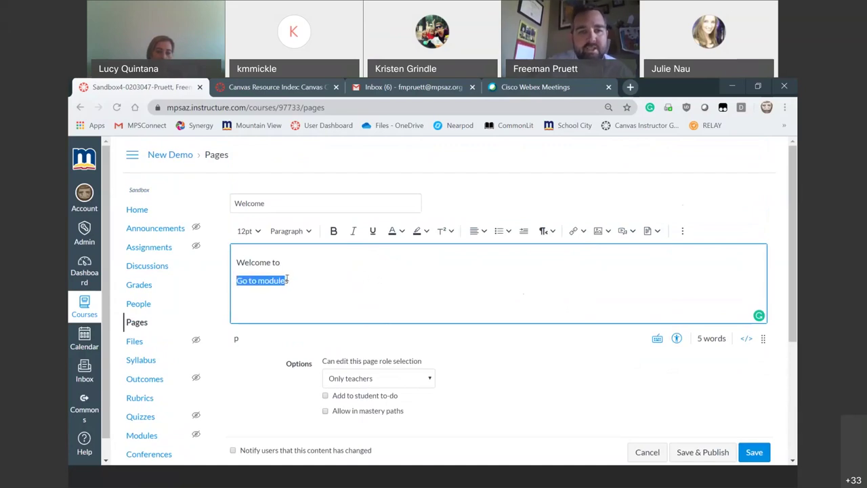
pyautogui.click(583, 231)
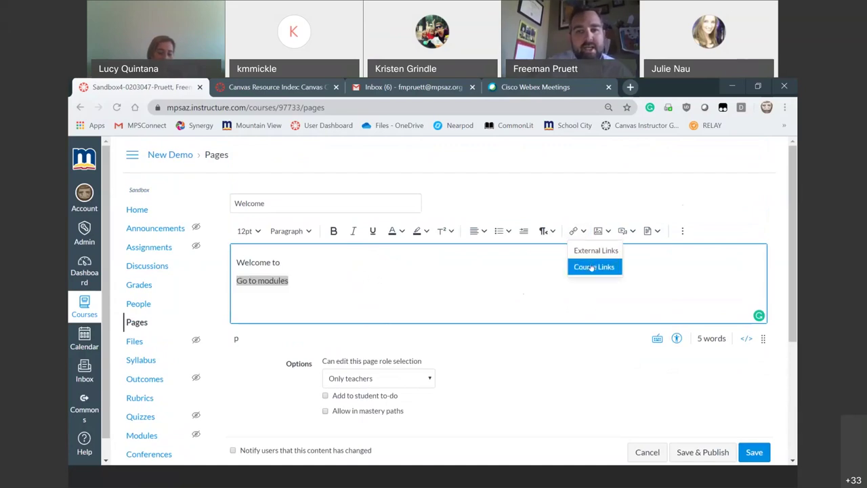
pyautogui.click(594, 266)
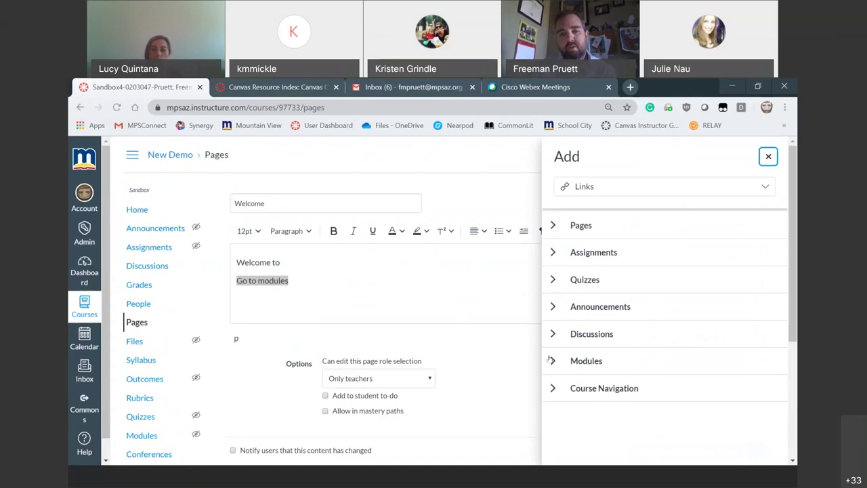
pyautogui.click(553, 252)
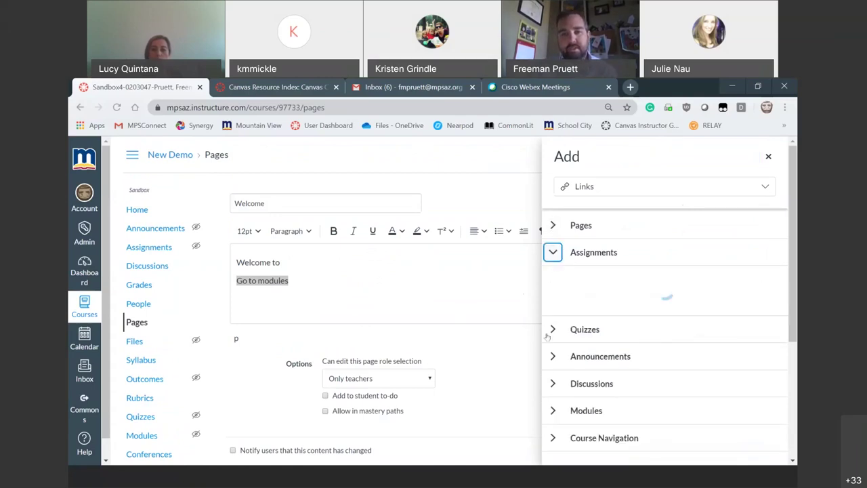
pyautogui.scroll(-2, 470, 311)
pyautogui.scroll(2, 470, 310)
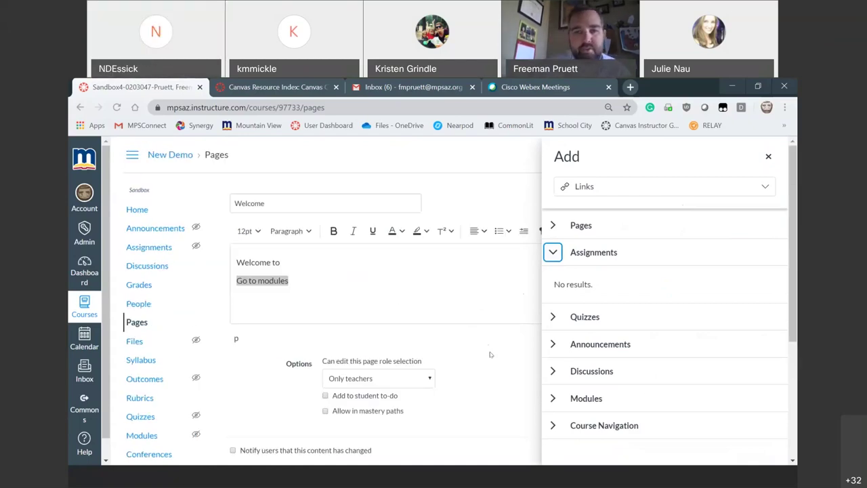
pyautogui.scroll(-1, 490, 353)
pyautogui.scroll(1, 491, 354)
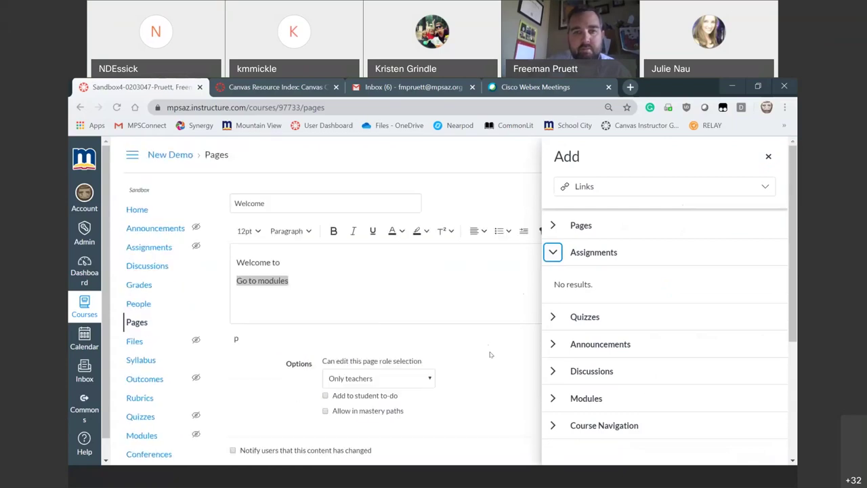
pyautogui.click(547, 427)
pyautogui.scroll(-3, 605, 417)
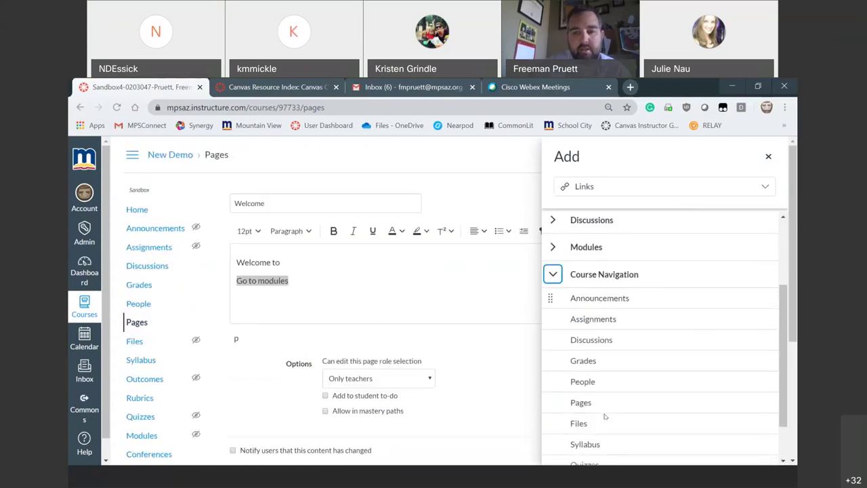
pyautogui.scroll(-3, 637, 427)
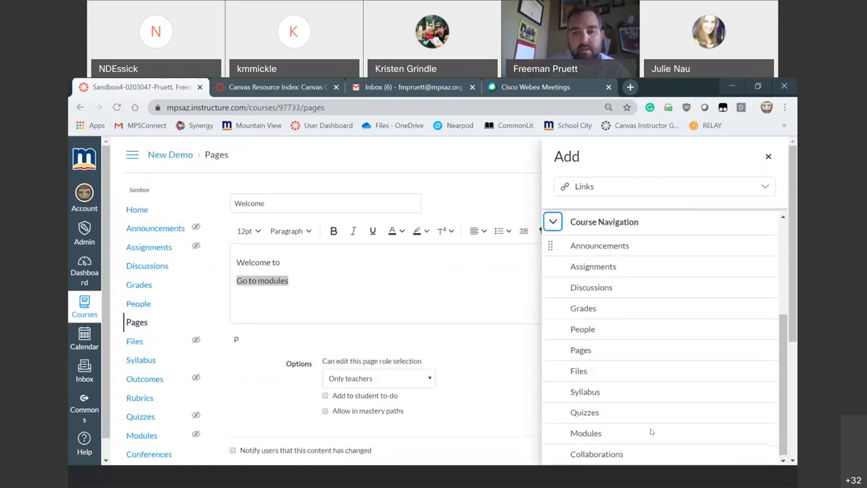
pyautogui.click(587, 433)
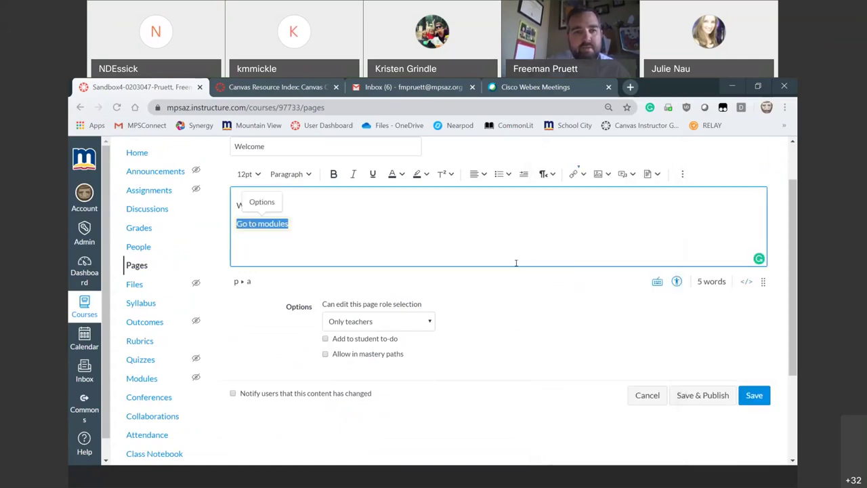
pyautogui.click(756, 400)
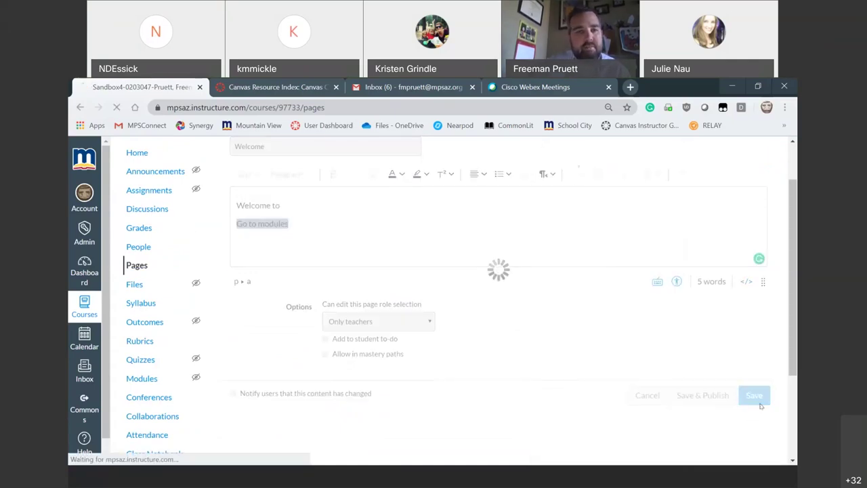
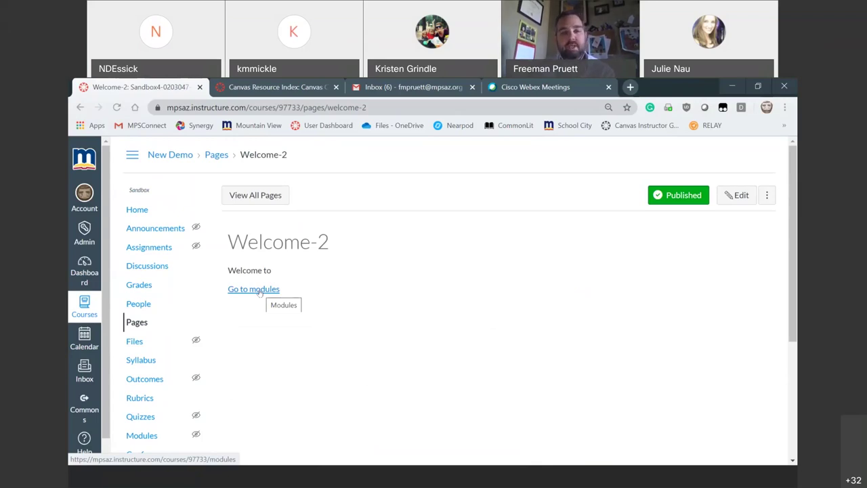
# - Open the Welcome-2 editor, check its link-insert options, then leave unsaved for Pages
pyautogui.click(739, 195)
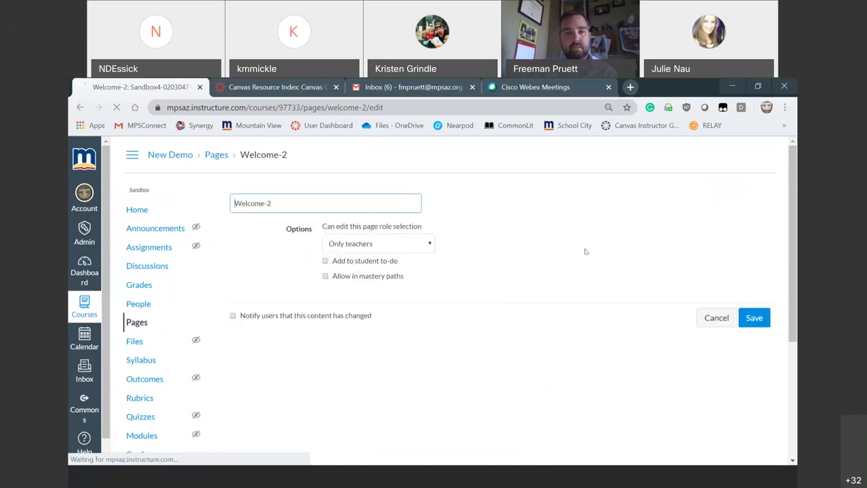
pyautogui.click(584, 231)
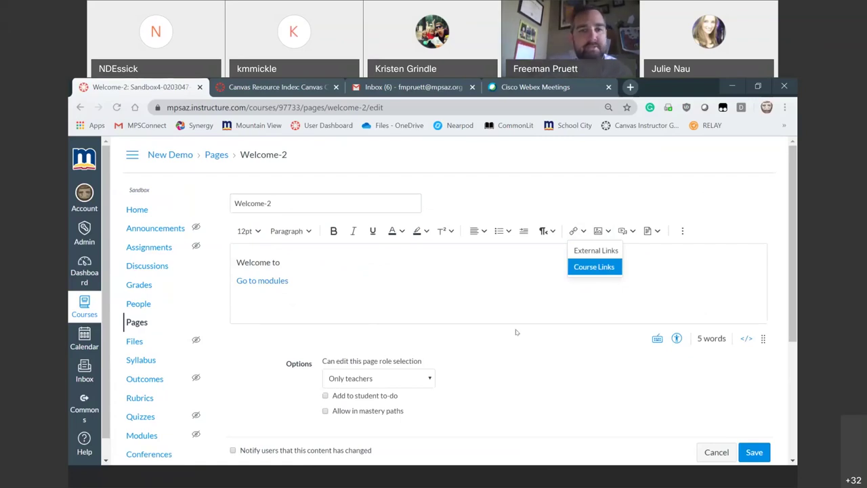
pyautogui.scroll(-2, 562, 372)
pyautogui.scroll(2, 562, 372)
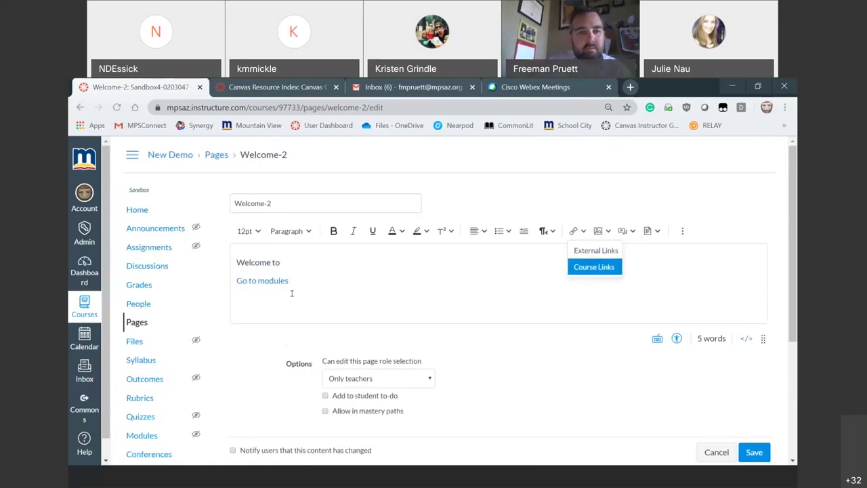
pyautogui.click(137, 323)
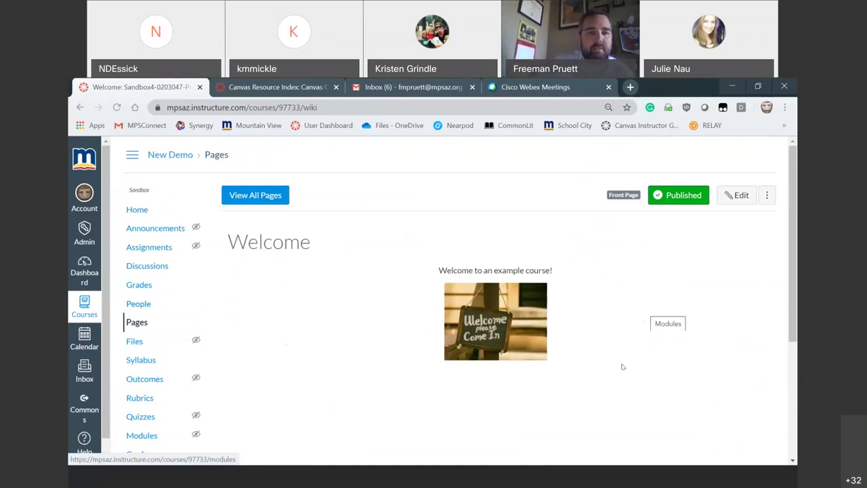
# - From View All Pages, set Welcome-2 as Use as Front Page, then go to course Home
pyautogui.click(277, 198)
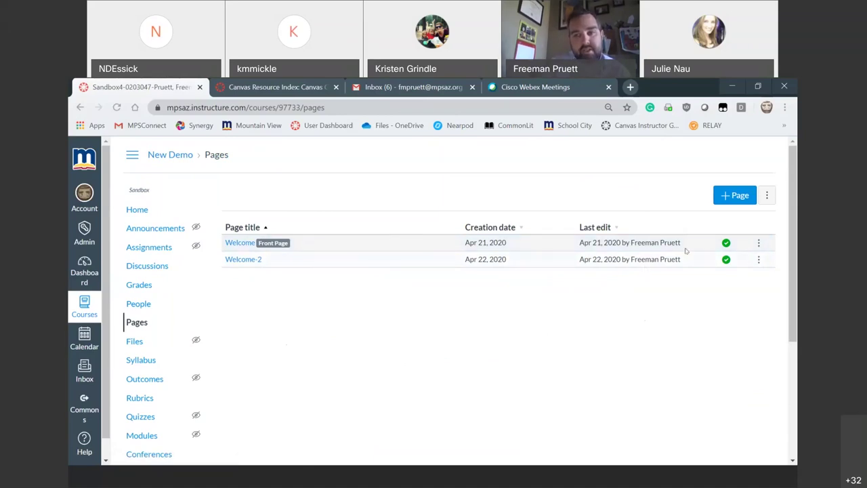
pyautogui.click(759, 259)
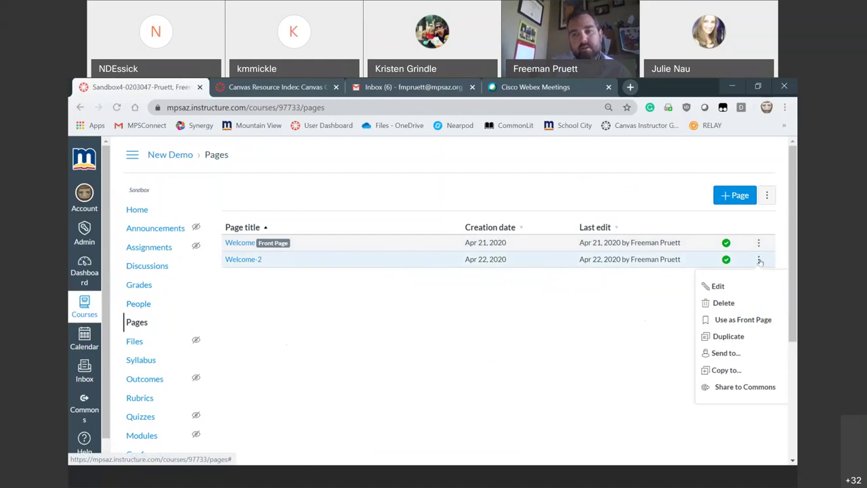
pyautogui.click(745, 319)
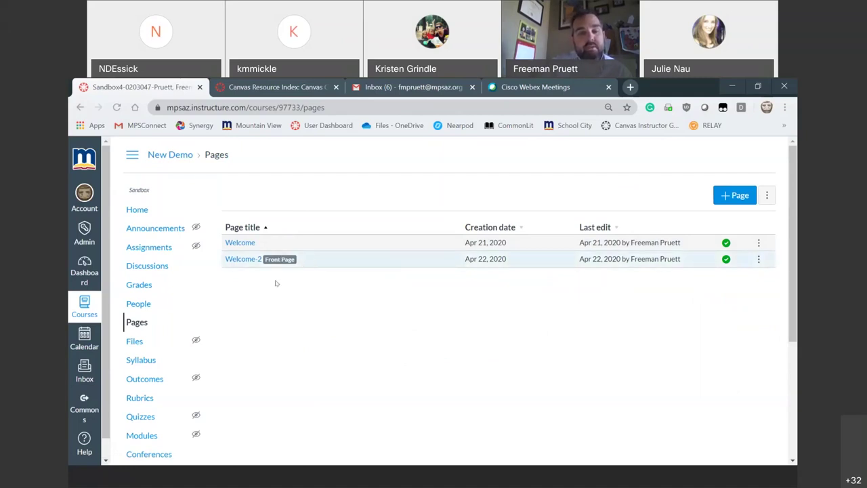
pyautogui.click(139, 212)
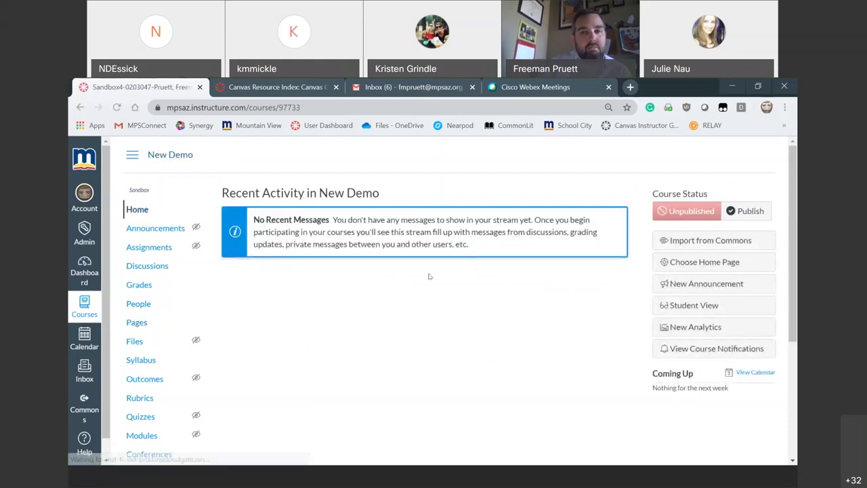
# - Set the course home page to Pages Front Page, save, and reload Home to show Welcome-2
pyautogui.click(735, 264)
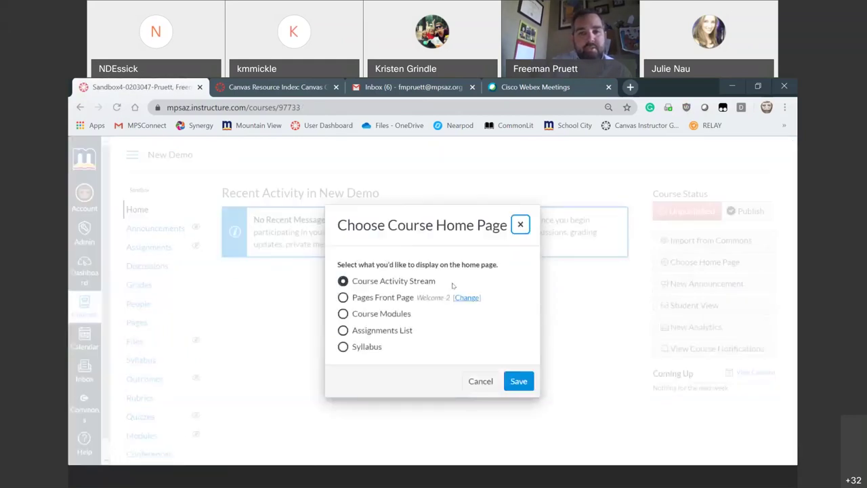
pyautogui.click(343, 298)
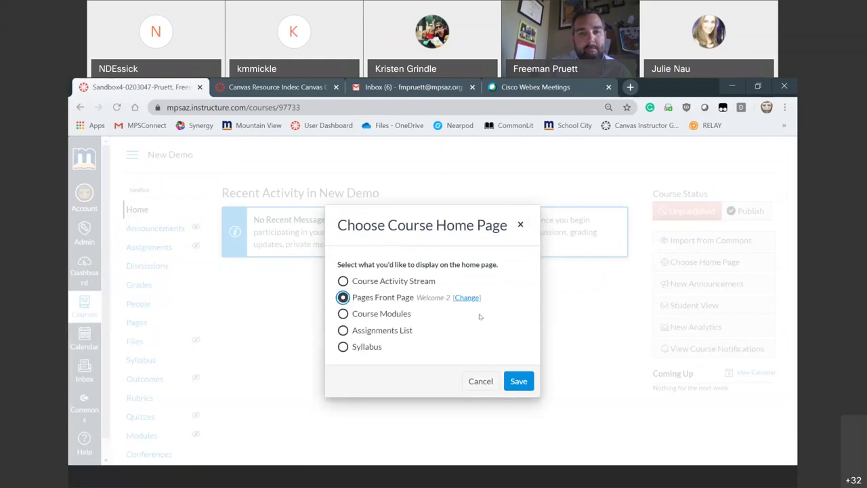
pyautogui.click(519, 382)
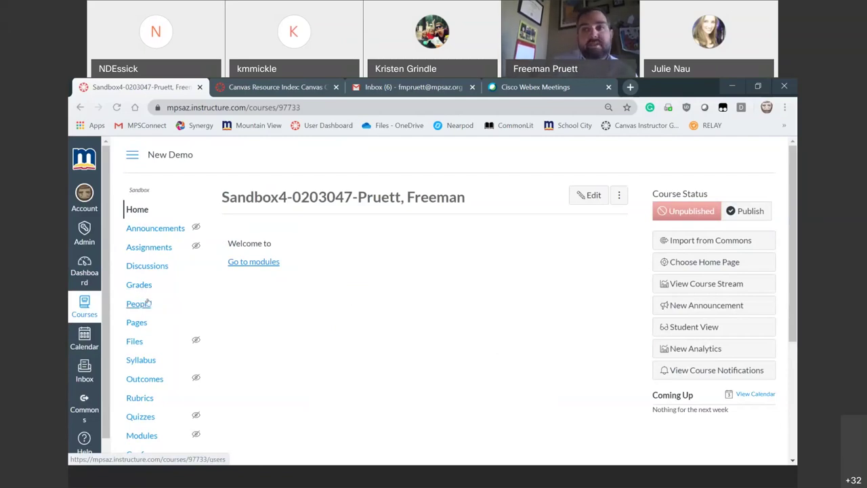
pyautogui.click(138, 210)
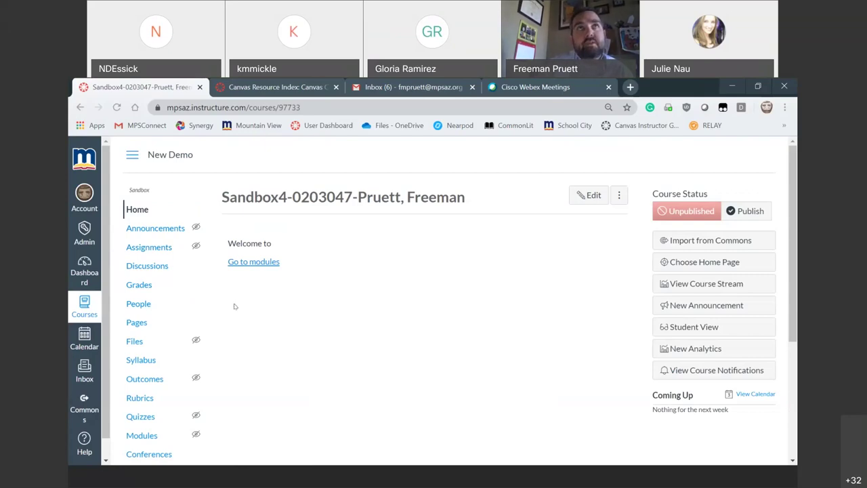
# - Open the Welcome page from All Pages and its editor, then leave unsaved for the Dashboard
pyautogui.click(142, 325)
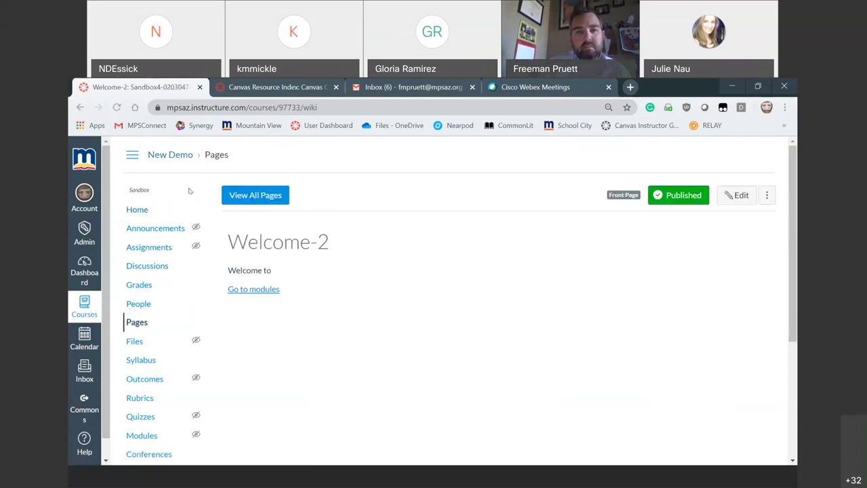
pyautogui.click(245, 196)
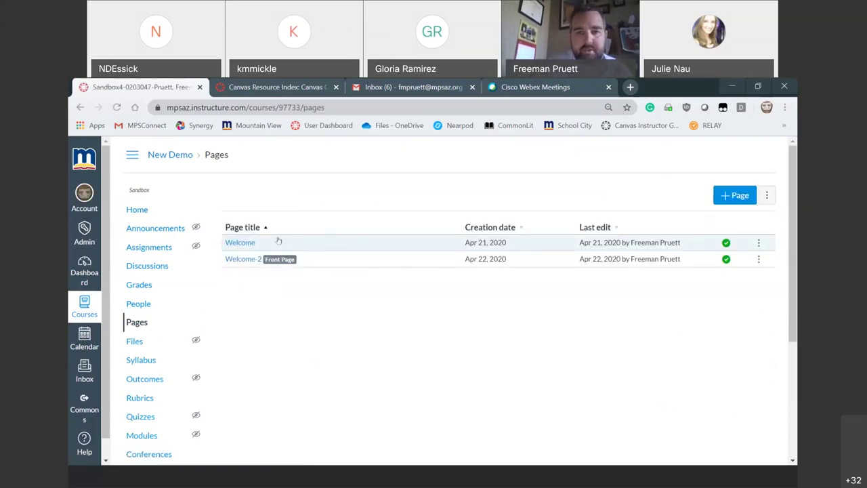
pyautogui.click(239, 243)
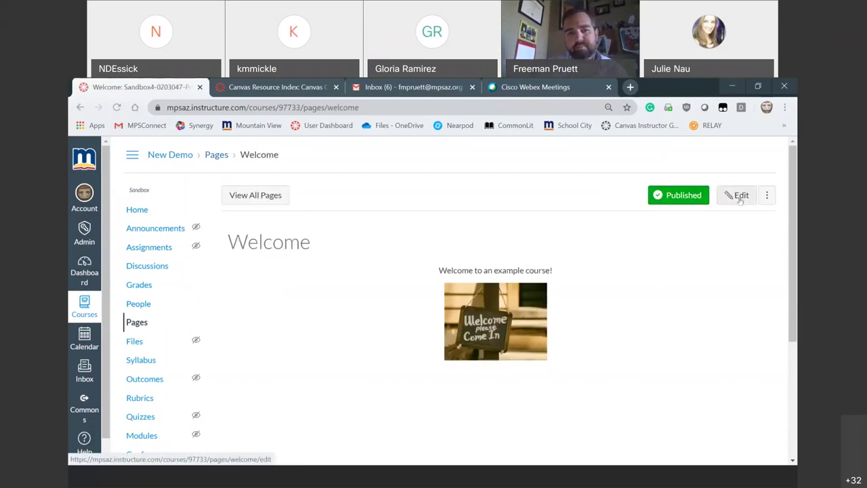
pyautogui.click(738, 195)
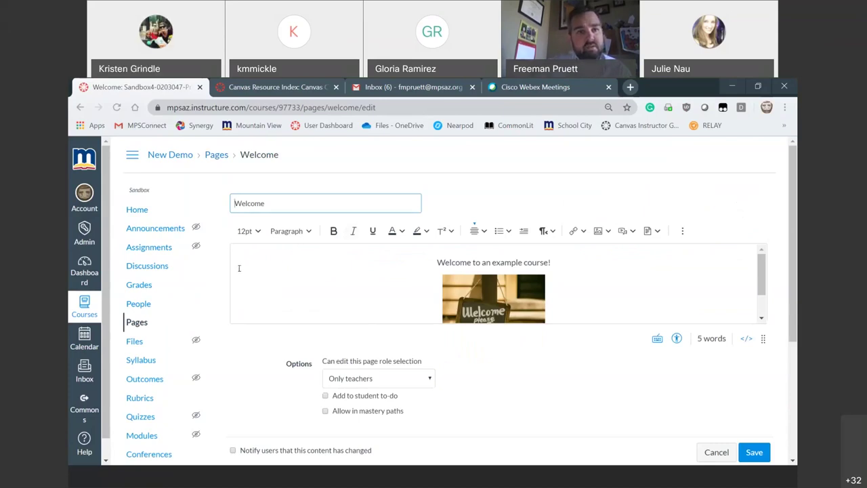
pyautogui.click(83, 272)
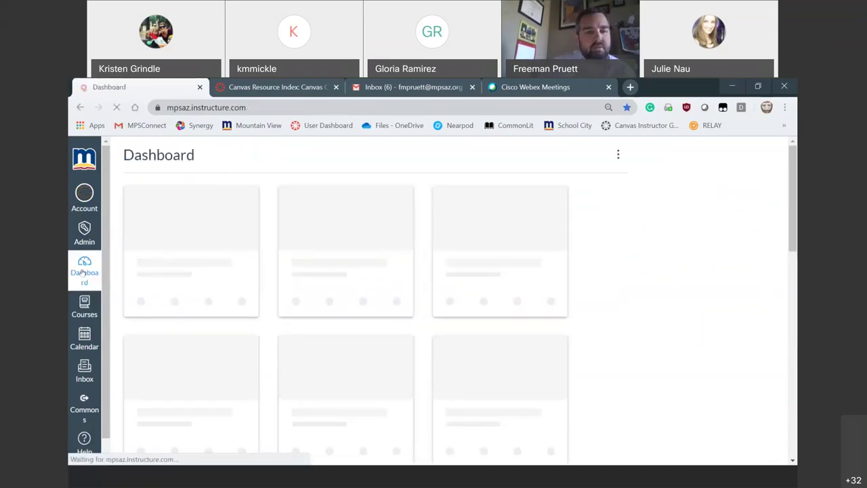
# - Open the New Demo course from the Dashboard and go to its Settings page
pyautogui.scroll(-5, 275, 310)
pyautogui.scroll(-5, 274, 309)
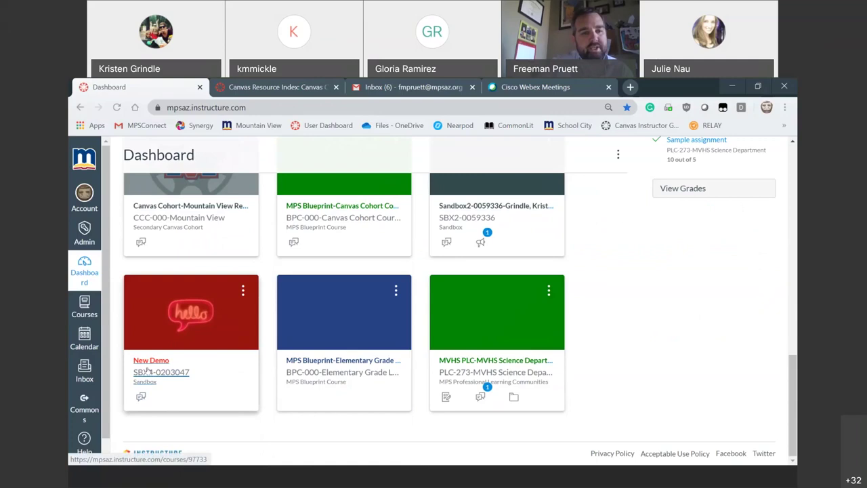
pyautogui.click(147, 370)
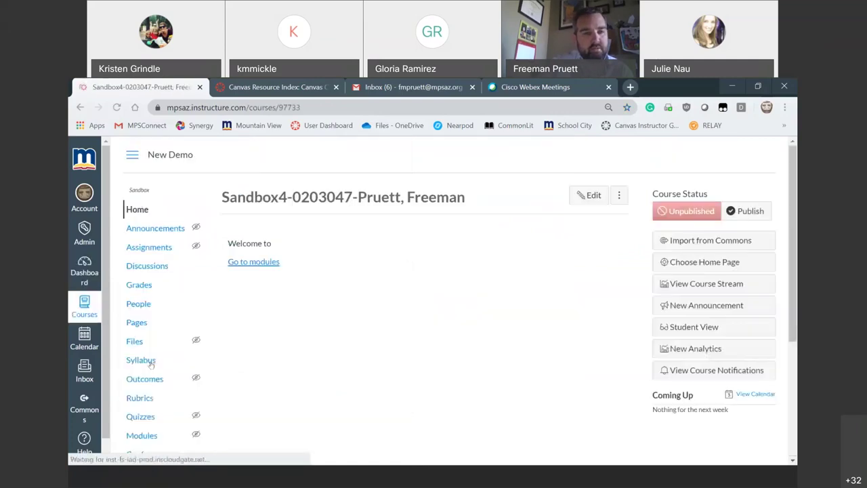
pyautogui.scroll(-3, 165, 315)
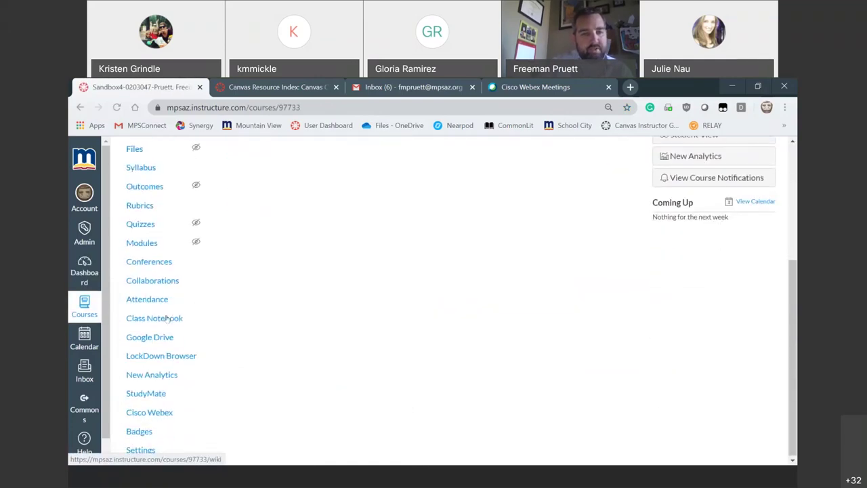
pyautogui.click(140, 451)
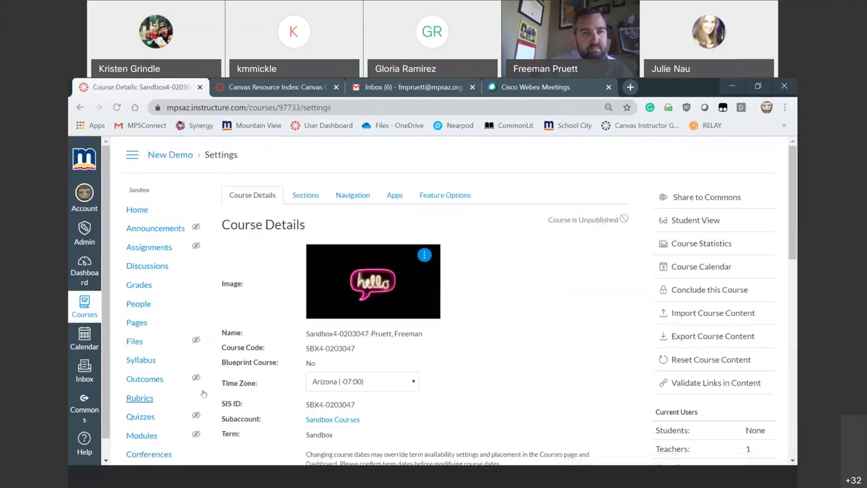
# - Replace the course image with the second Unsplash result for 'hello', skipping a file upload
pyautogui.click(424, 256)
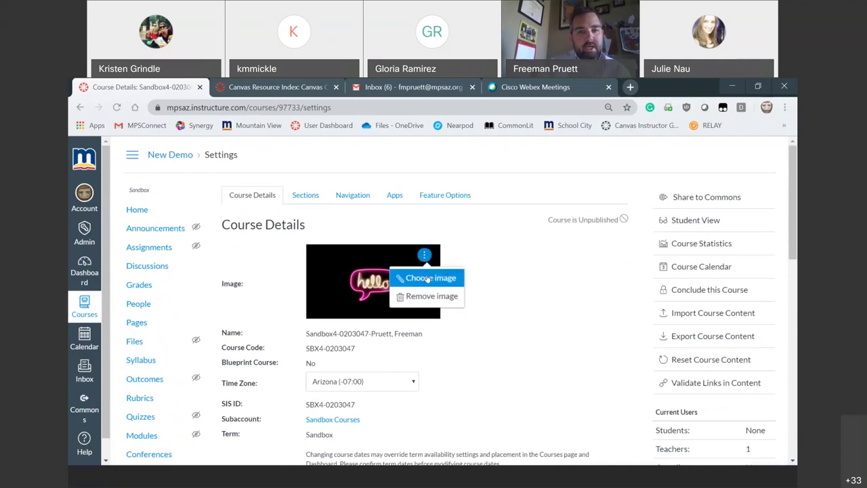
pyautogui.click(427, 278)
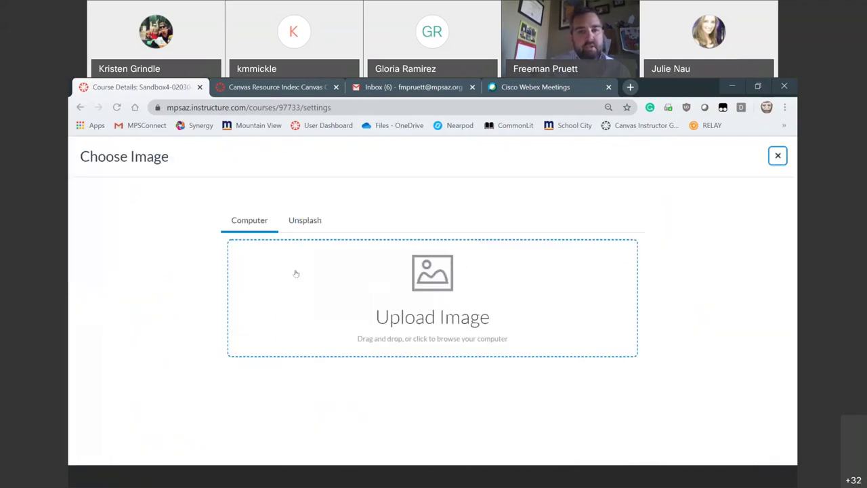
pyautogui.click(439, 290)
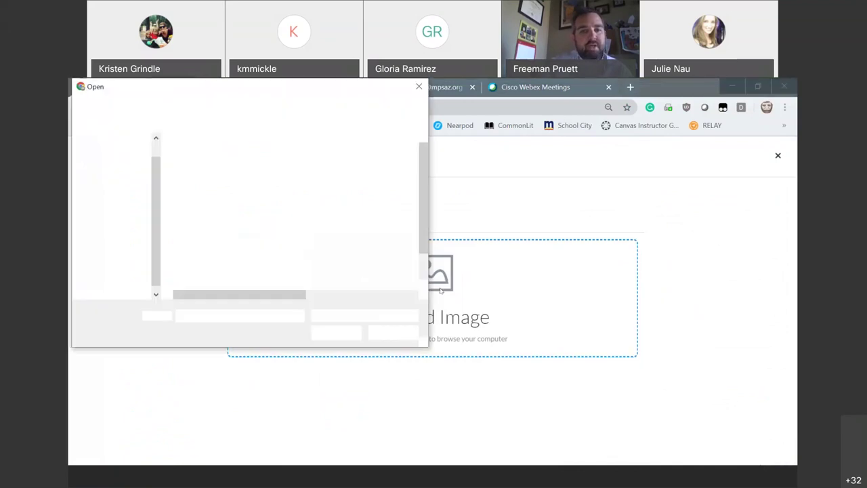
pyautogui.click(392, 334)
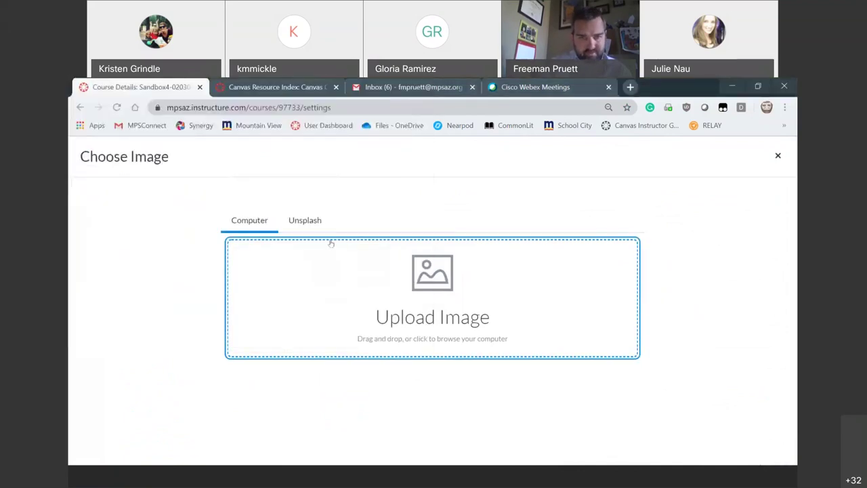
pyautogui.click(309, 222)
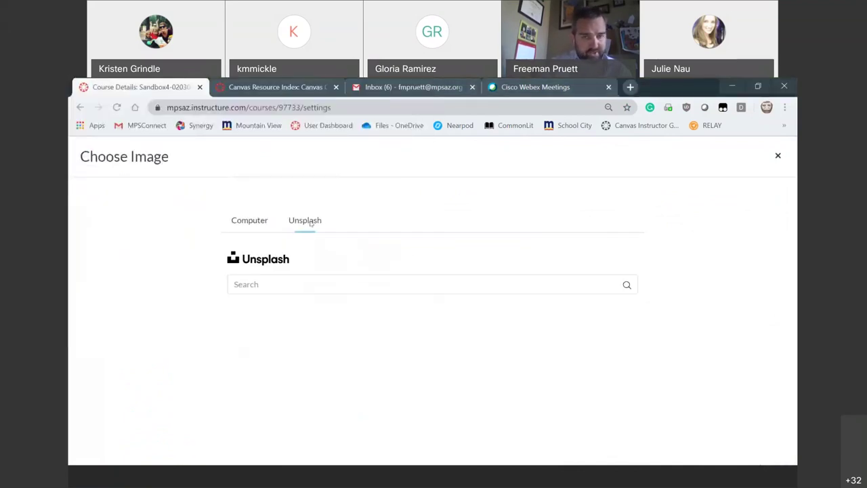
pyautogui.click(291, 287)
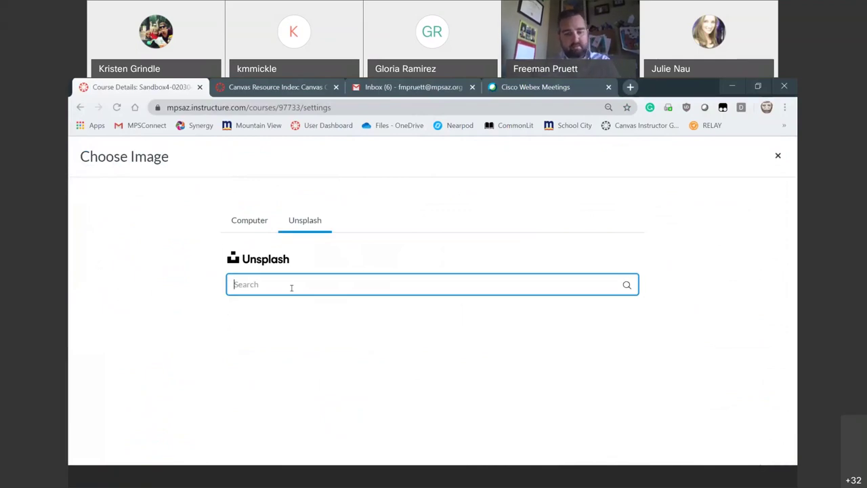
pyautogui.write('hello')
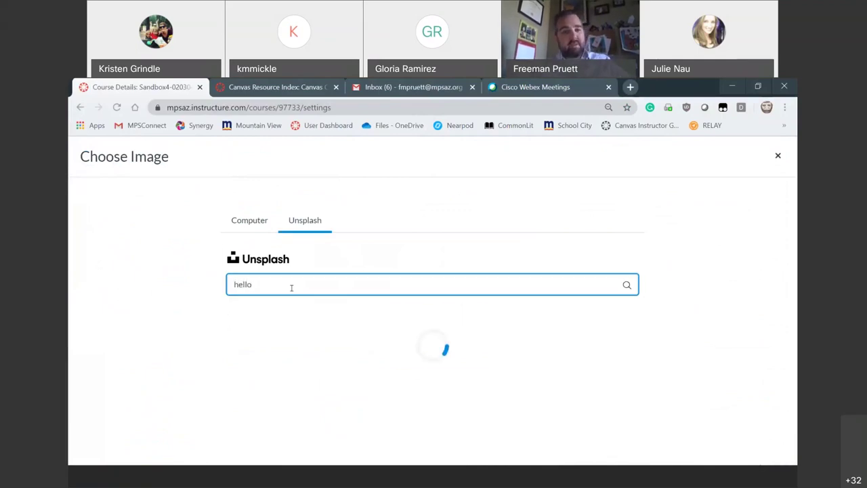
pyautogui.click(437, 333)
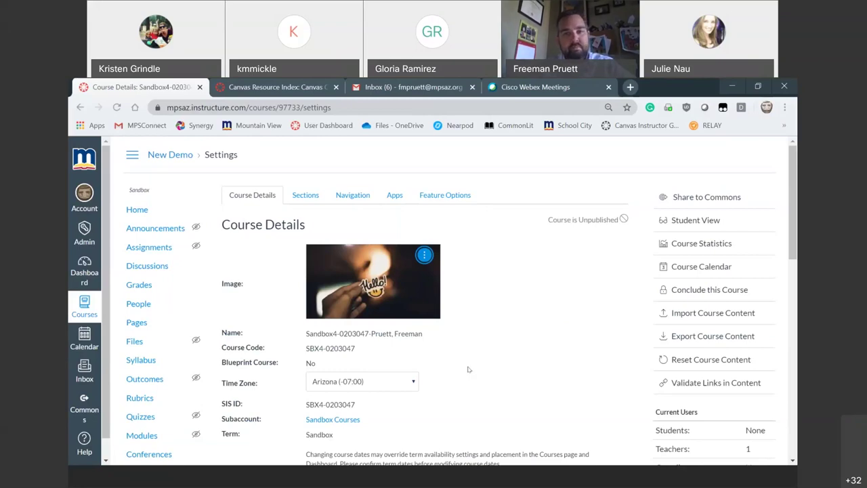
# - Return from the New Demo course settings to the Dashboard
pyautogui.click(82, 272)
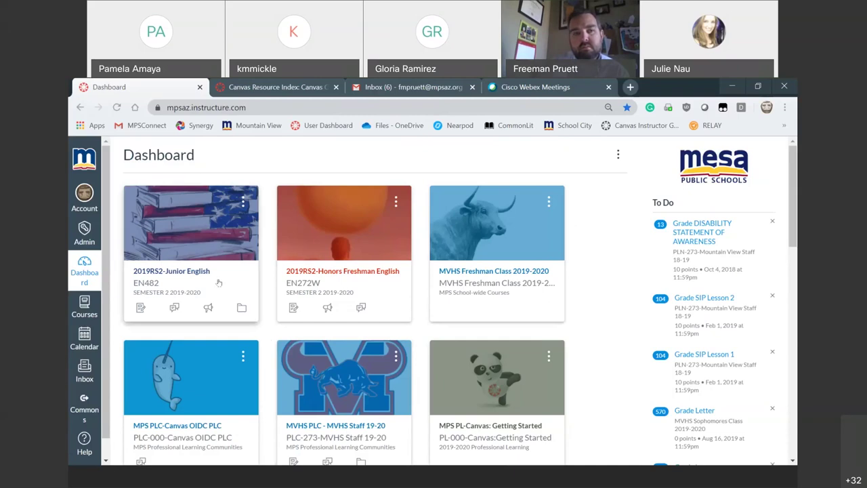
# - Look over the 2019RS2-Honors Freshman English course home, then return to the Dashboard
pyautogui.click(345, 276)
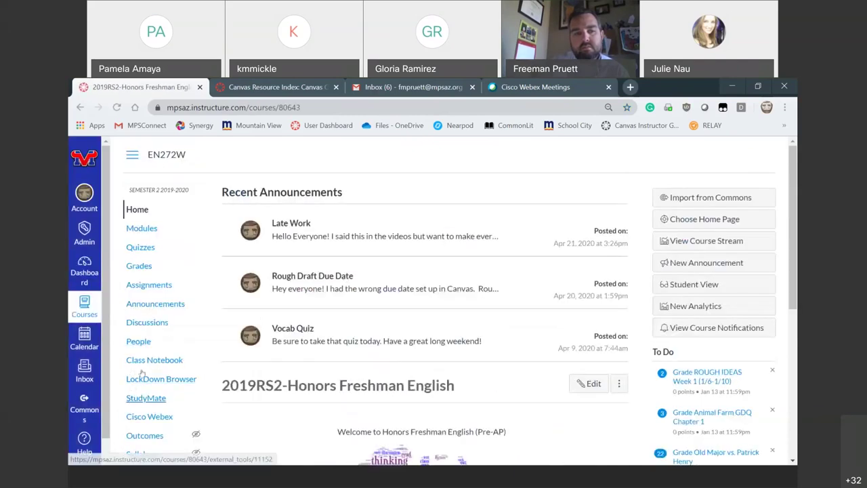
pyautogui.scroll(-5, 141, 364)
pyautogui.scroll(5, 141, 365)
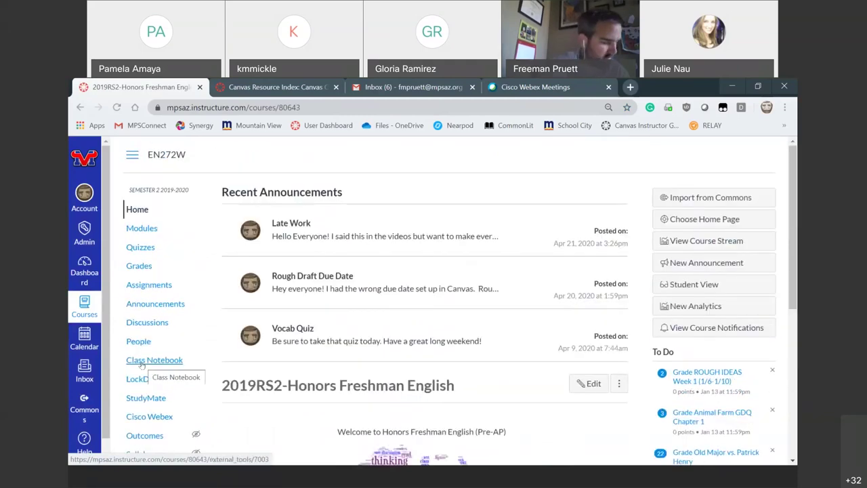
pyautogui.click(84, 271)
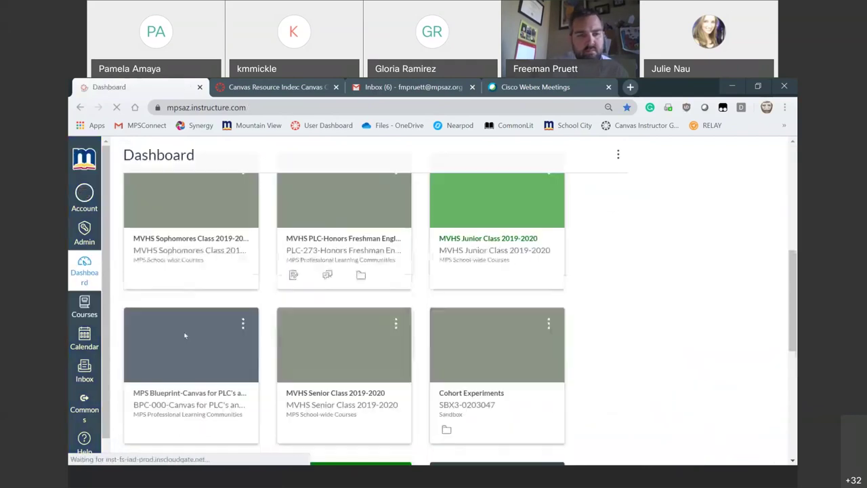
# - View the New Demo course's Welcome-2 front page with 'Go to modules', then return to the Dashboard
pyautogui.scroll(-10, 168, 412)
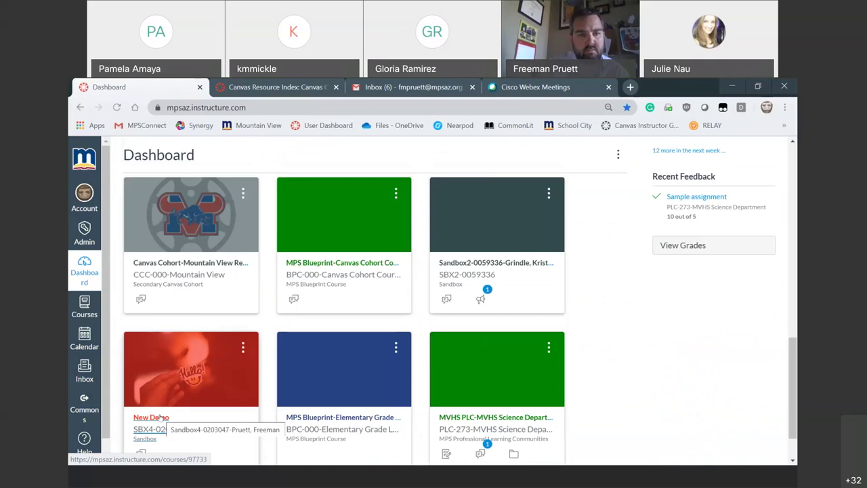
pyautogui.click(160, 418)
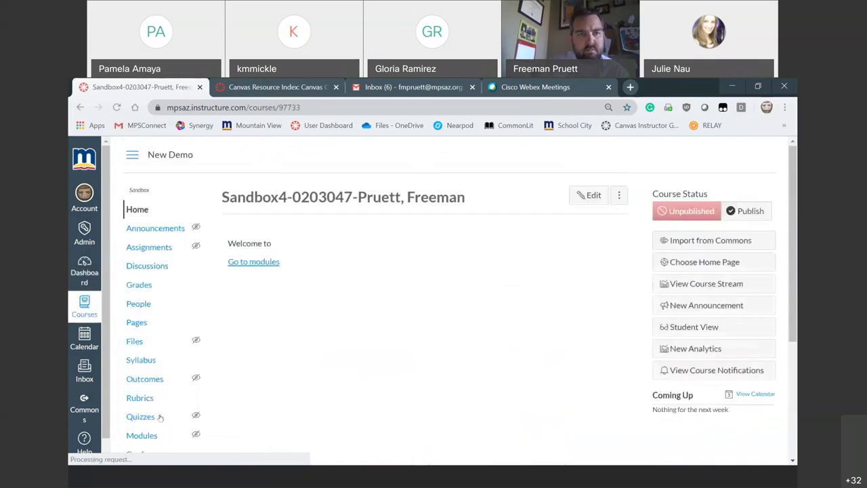
pyautogui.click(137, 323)
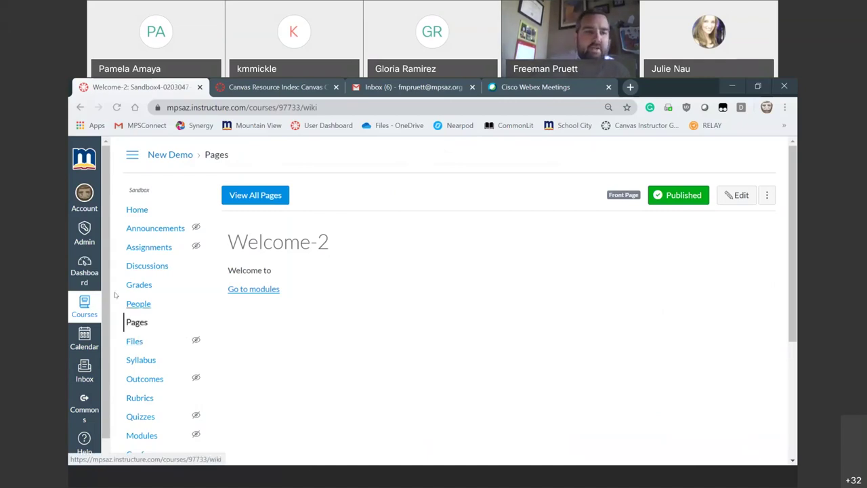
pyautogui.click(76, 272)
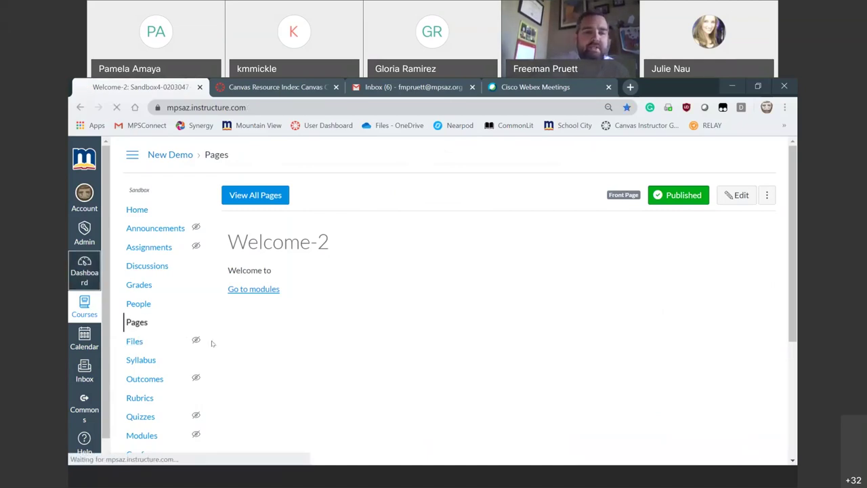
# - Open the Canvas Cohort-Mountain View course and view its 'Welcome to the Canvas Cohort' front page
pyautogui.scroll(-6, 247, 322)
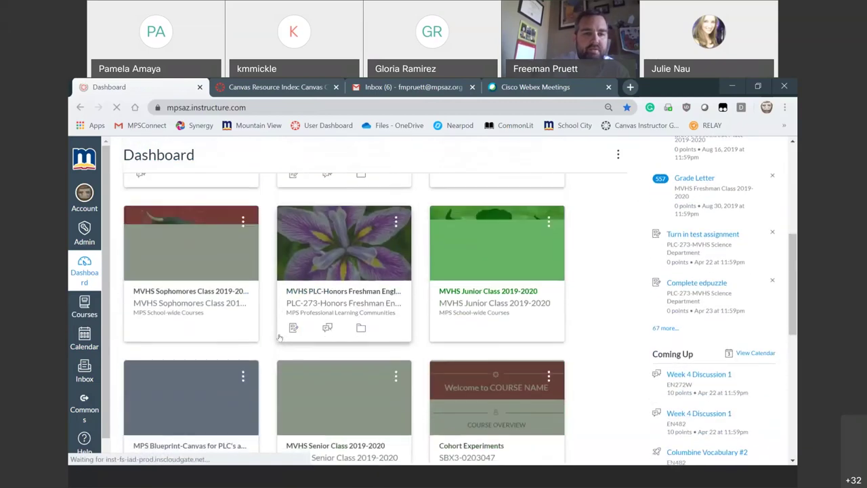
pyautogui.scroll(-1, 245, 389)
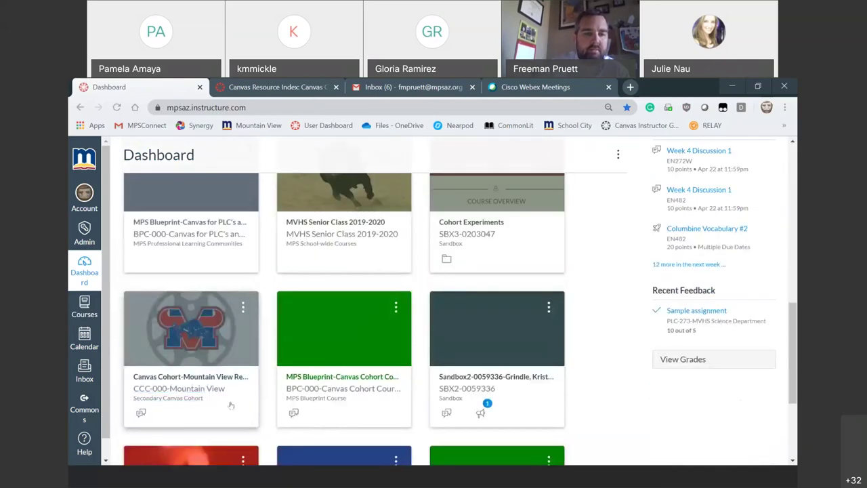
pyautogui.click(196, 380)
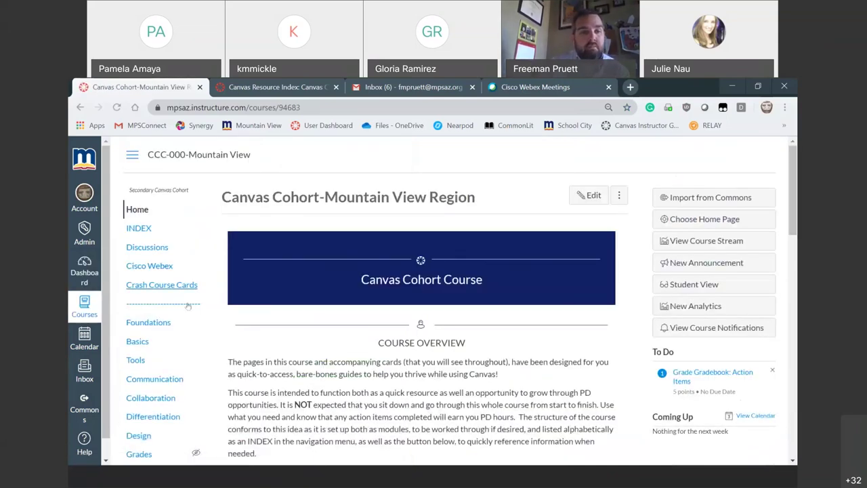
pyautogui.scroll(-1, 183, 323)
pyautogui.scroll(-1, 183, 323)
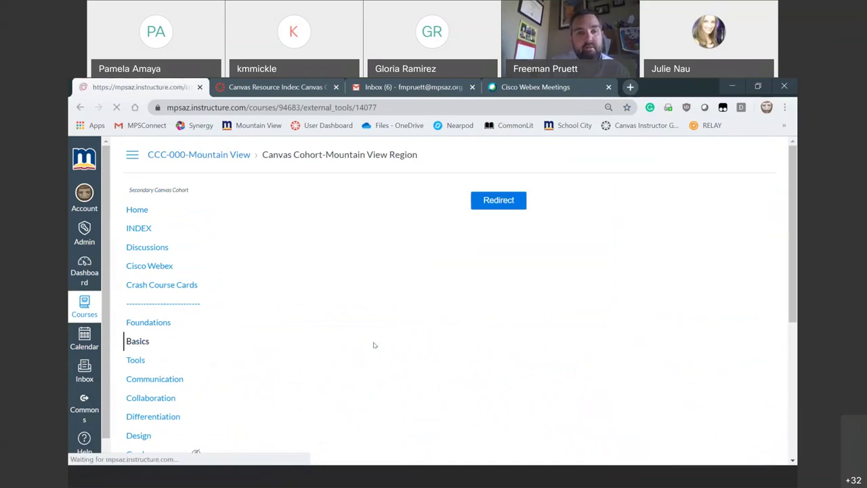
pyautogui.scroll(-5, 374, 345)
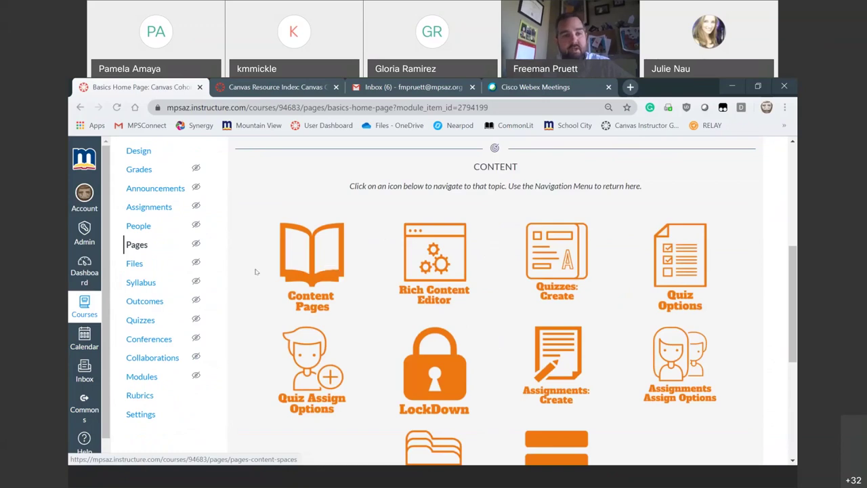
pyautogui.click(129, 245)
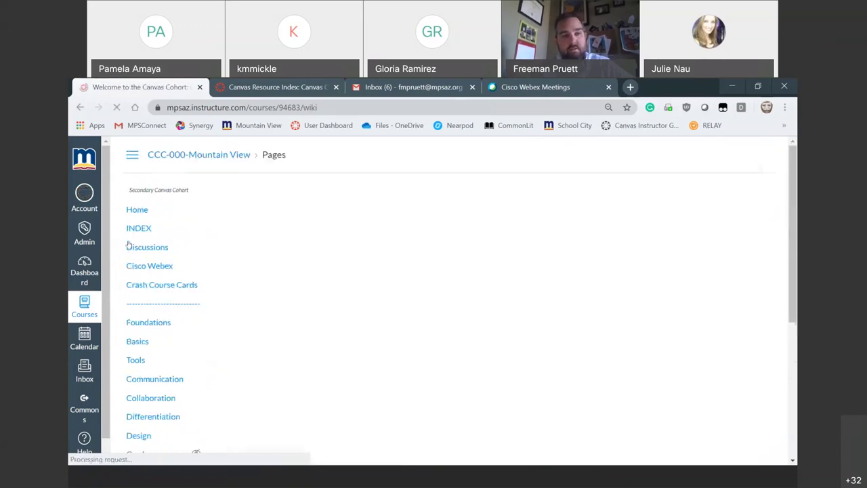
pyautogui.scroll(-1, 186, 315)
pyautogui.scroll(1, 185, 315)
# - Scroll through the full list of course pages, then go back to the Dashboard
pyautogui.click(262, 196)
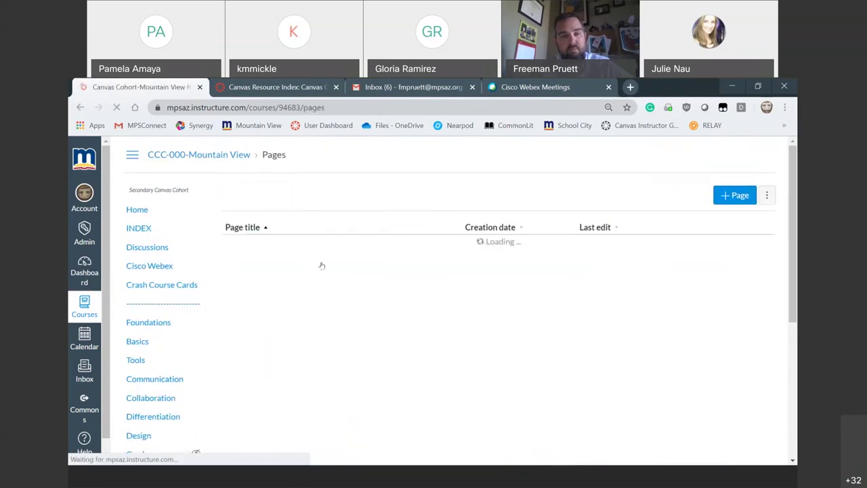
pyautogui.scroll(-8, 325, 277)
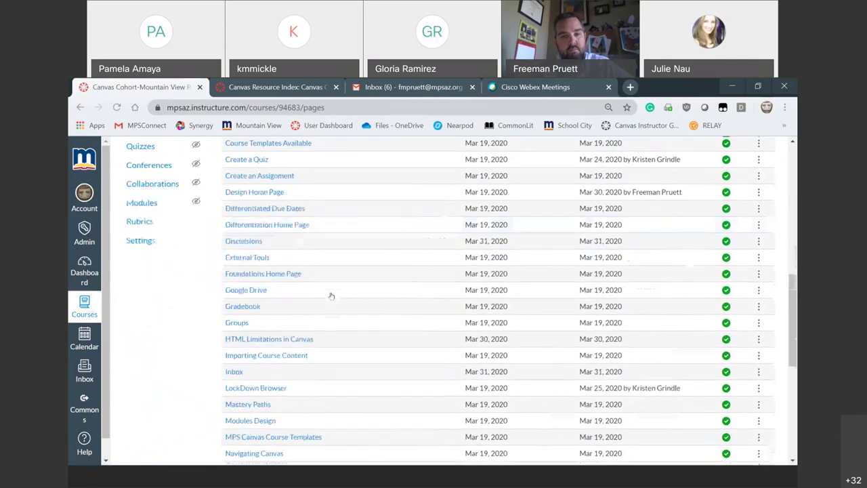
pyautogui.scroll(-4, 332, 296)
pyautogui.scroll(5, 331, 296)
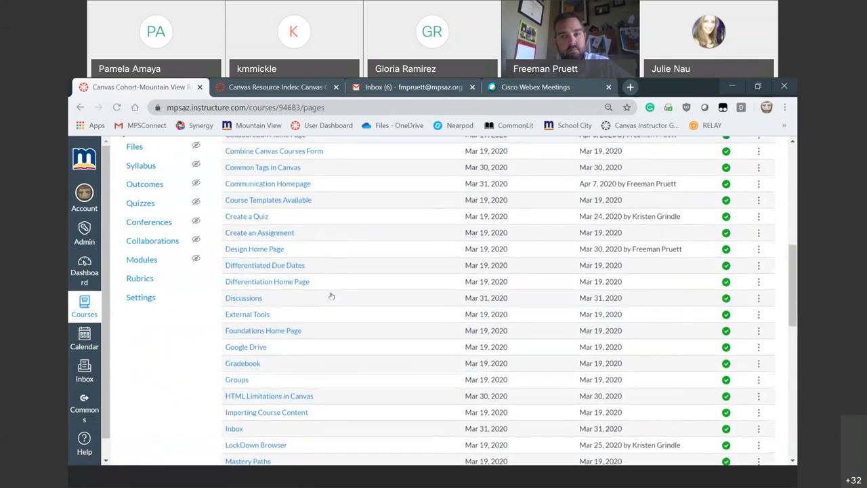
pyautogui.scroll(8, 332, 296)
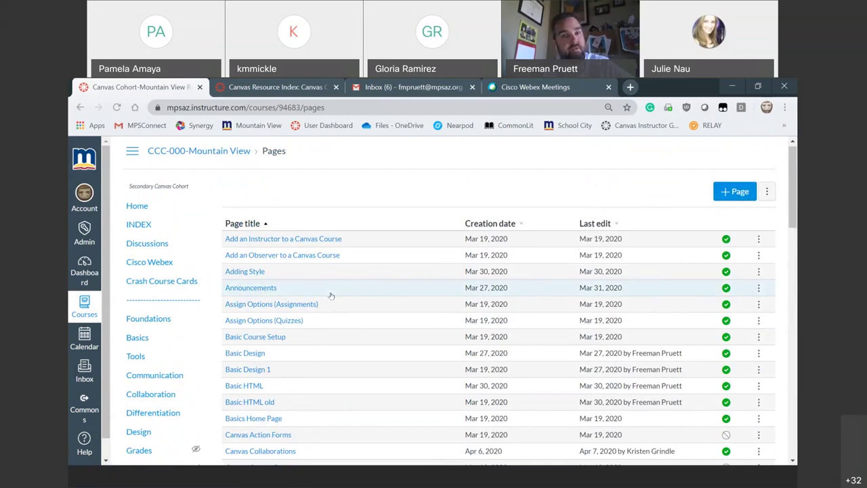
pyautogui.scroll(-4, 331, 296)
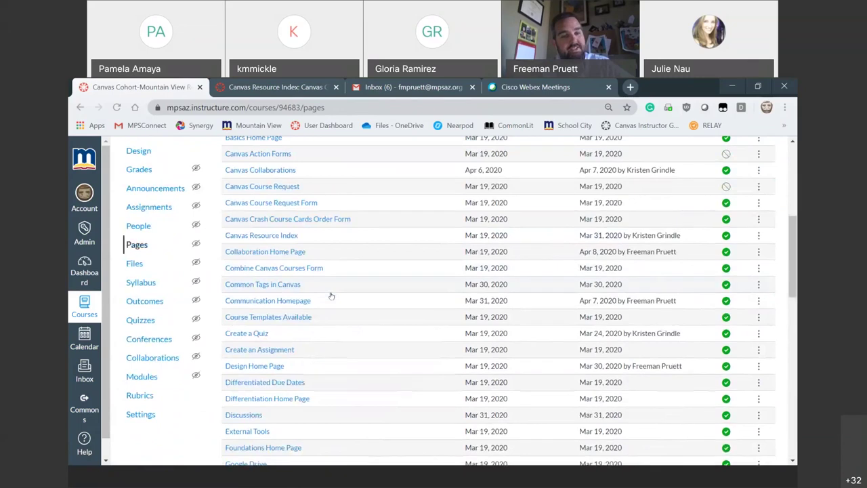
pyautogui.scroll(5, 331, 296)
pyautogui.scroll(-7, 331, 296)
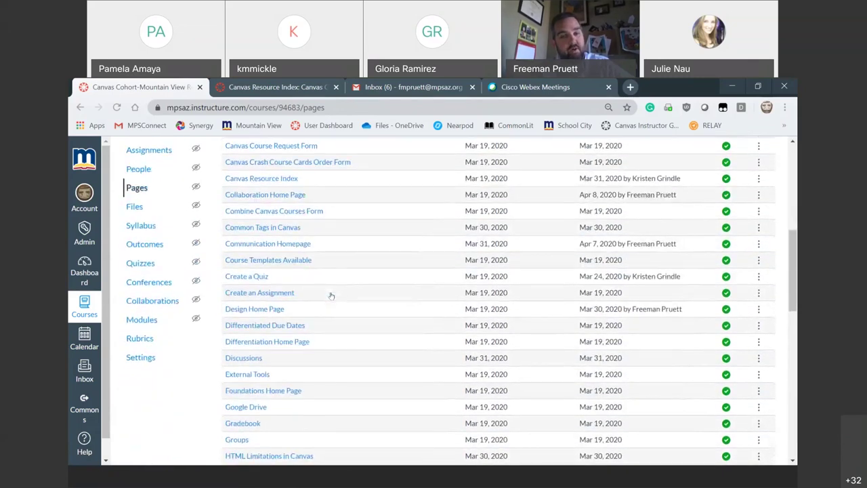
pyautogui.scroll(7, 332, 296)
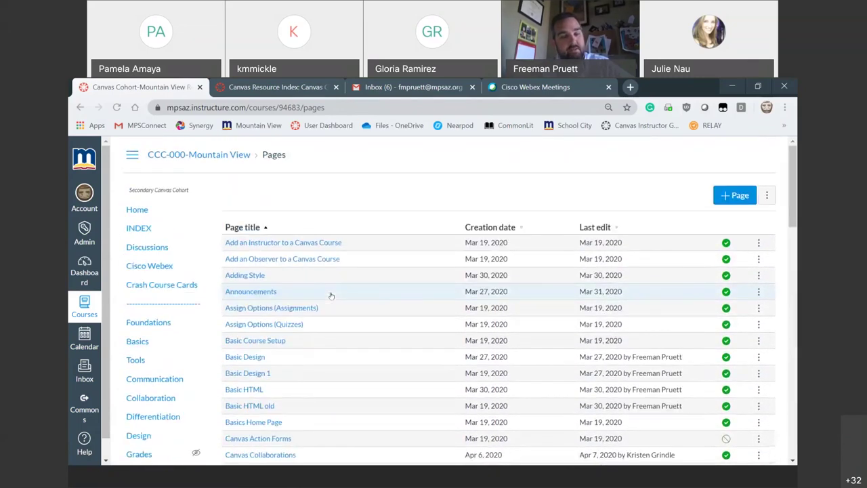
pyautogui.click(80, 262)
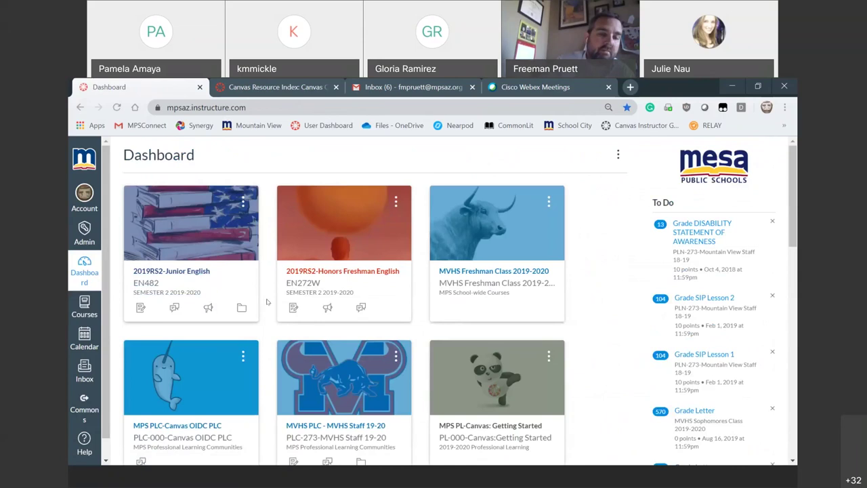
# - Open 2019RS2-Junior English Modules, view the Week 1 Overview page, and return to Modules
pyautogui.click(190, 274)
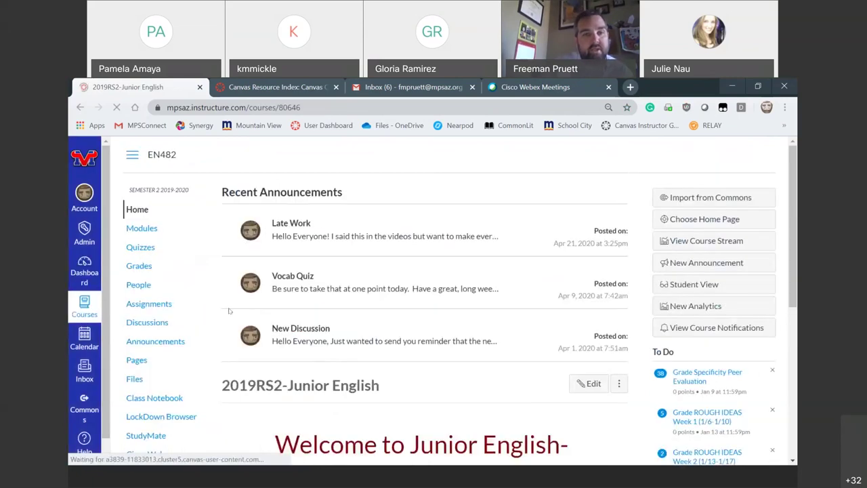
pyautogui.click(149, 228)
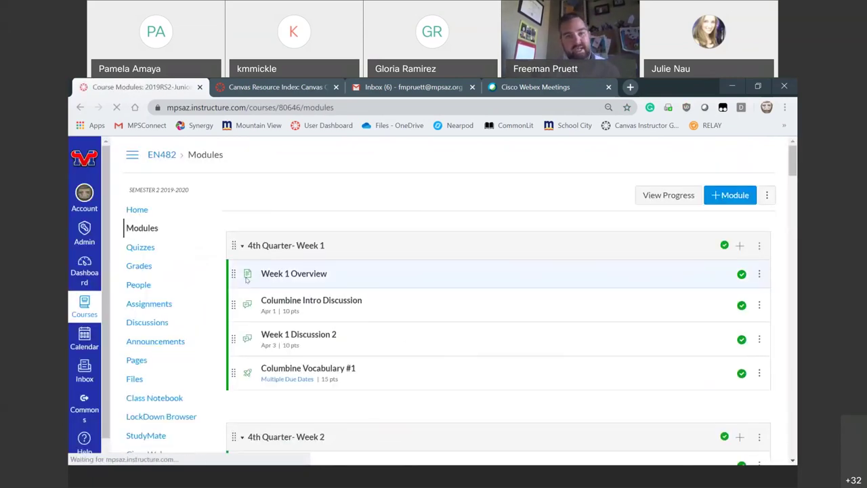
pyautogui.click(302, 273)
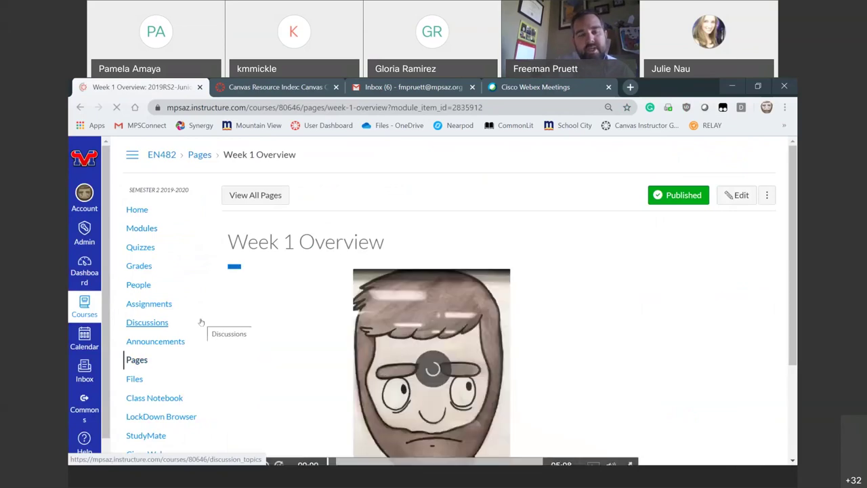
pyautogui.click(151, 231)
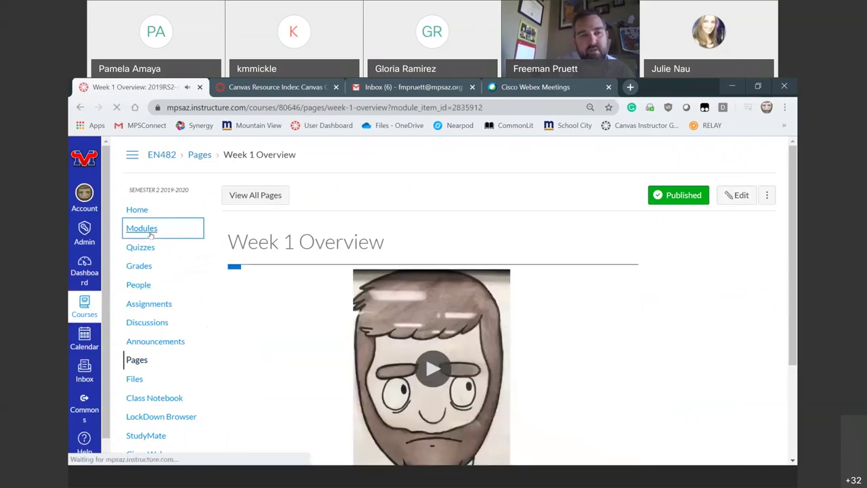
# - Scroll through the 4th Quarter- Week 1 modules, then go back to the Dashboard
pyautogui.scroll(-3, 242, 328)
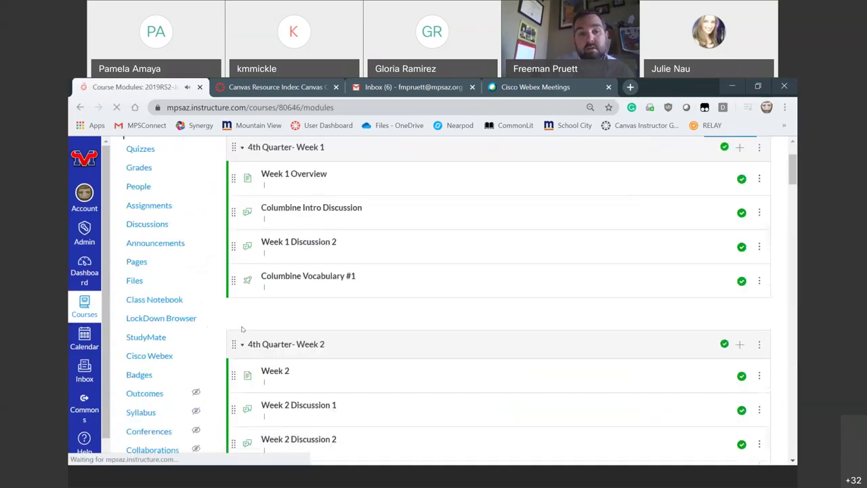
pyautogui.scroll(-7, 241, 329)
pyautogui.scroll(3, 242, 329)
pyautogui.scroll(8, 242, 330)
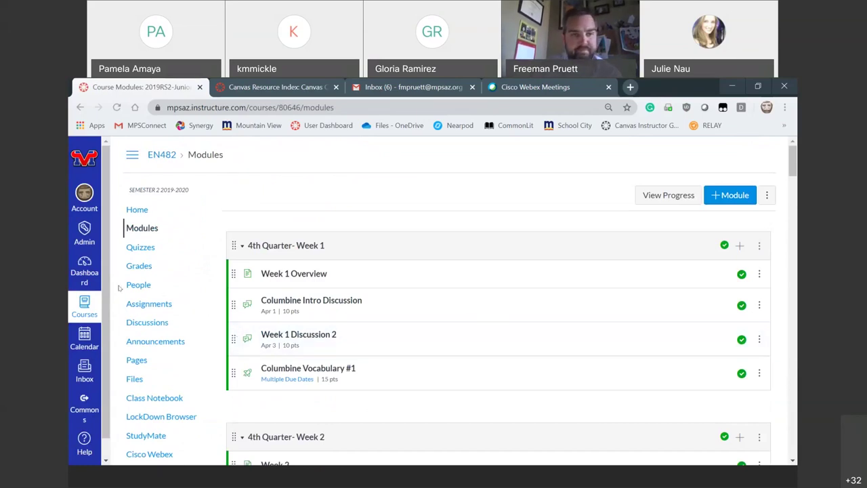
pyautogui.click(80, 280)
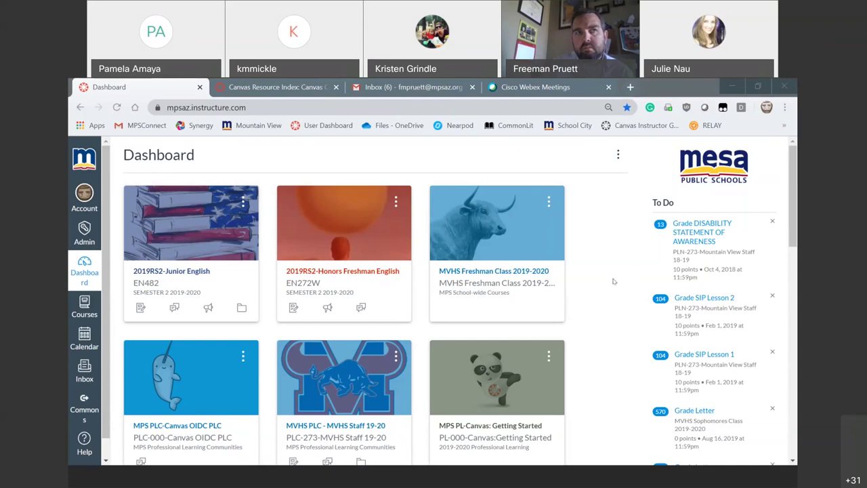
# - Open the New Demo course and reach Welcome-2 through Pages and View All Pages
pyautogui.scroll(-5, 208, 384)
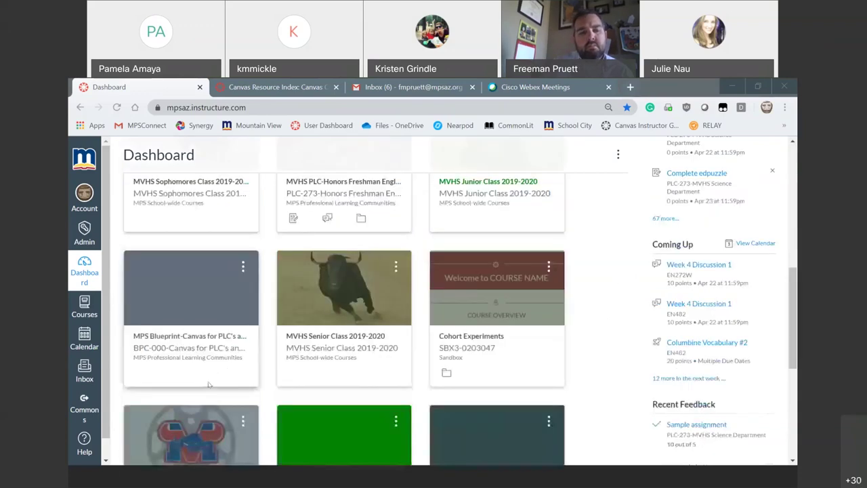
pyautogui.scroll(-5, 208, 385)
pyautogui.click(146, 361)
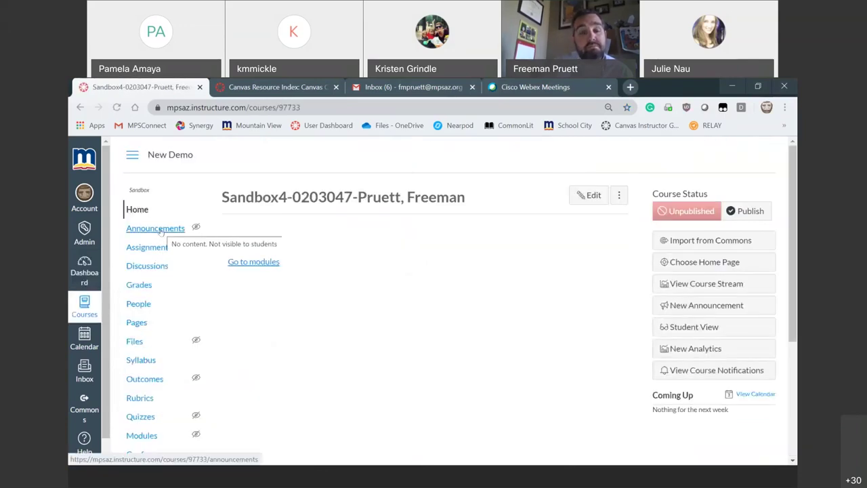
pyautogui.click(141, 324)
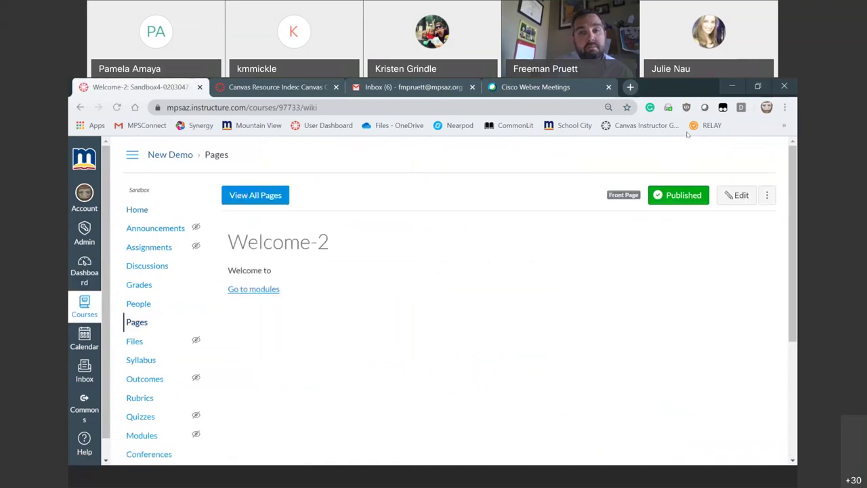
pyautogui.click(243, 195)
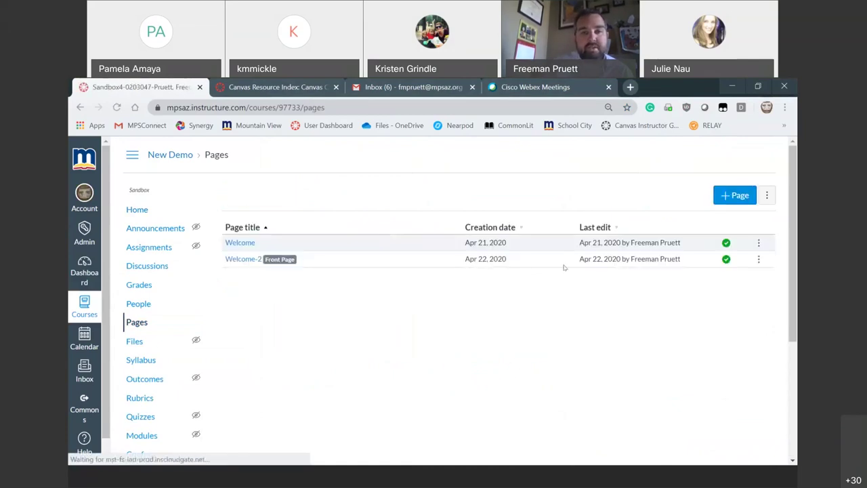
pyautogui.click(244, 259)
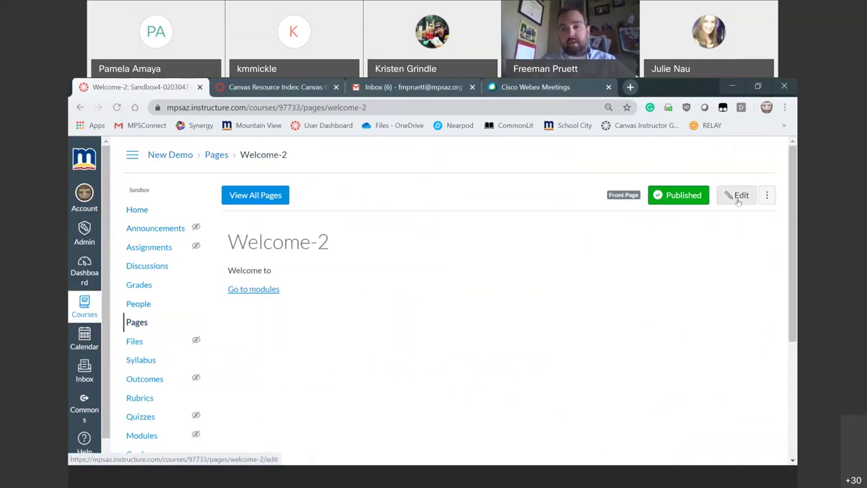
# - Edit Welcome-2 and choose Upload Document from the editor's Documents menu
pyautogui.click(738, 197)
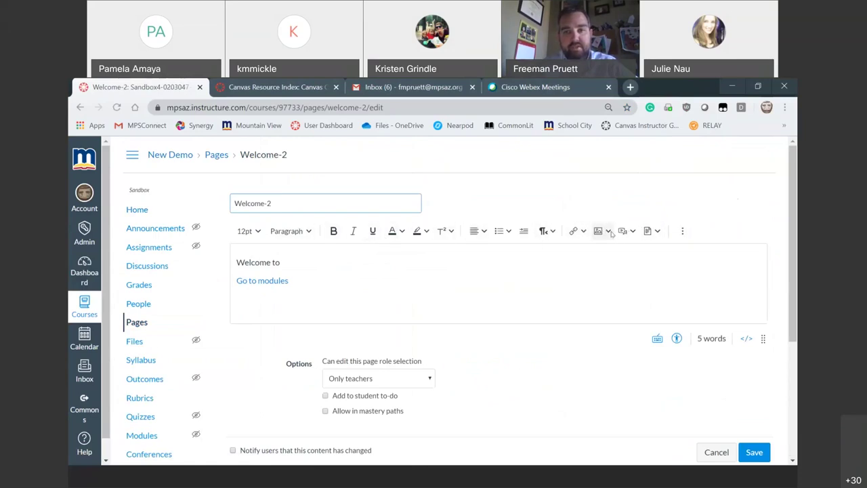
pyautogui.click(609, 231)
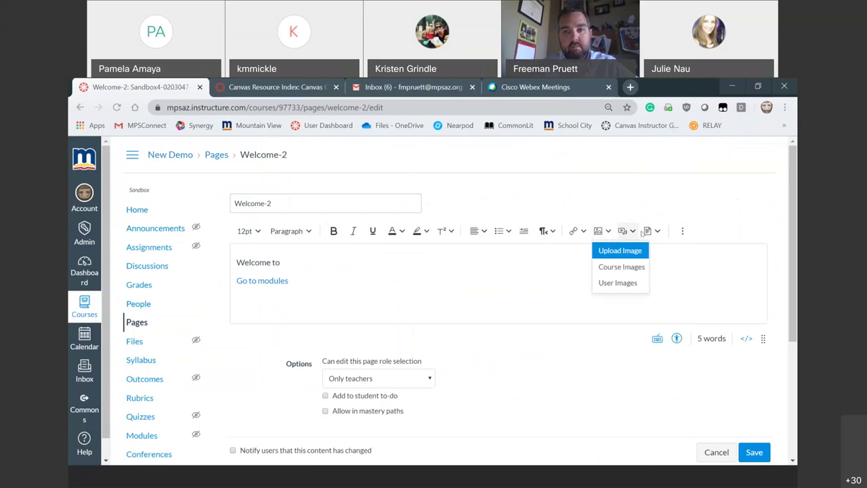
pyautogui.click(658, 231)
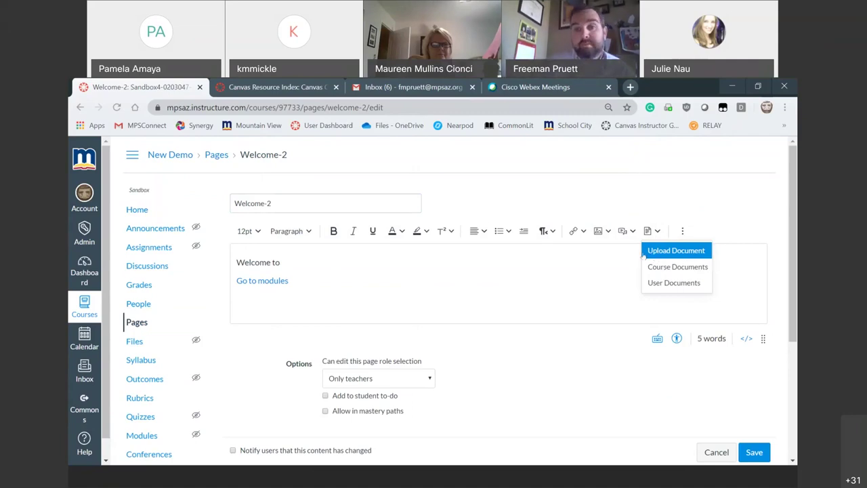
pyautogui.click(683, 231)
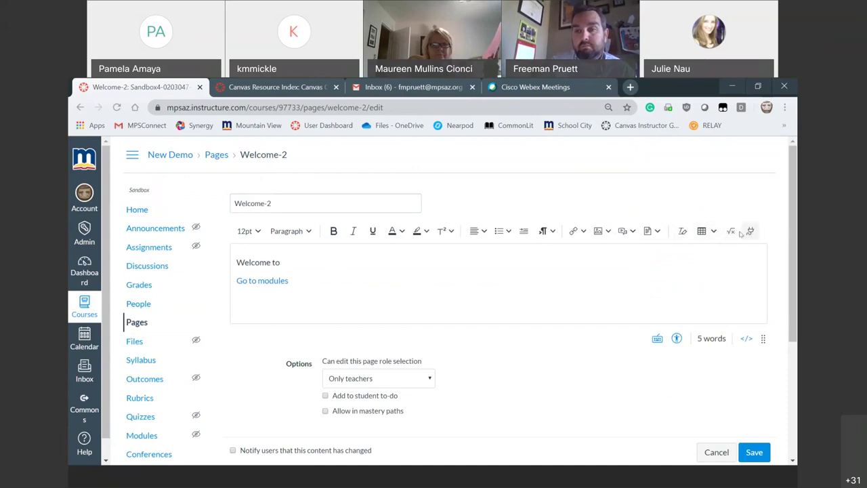
pyautogui.click(657, 231)
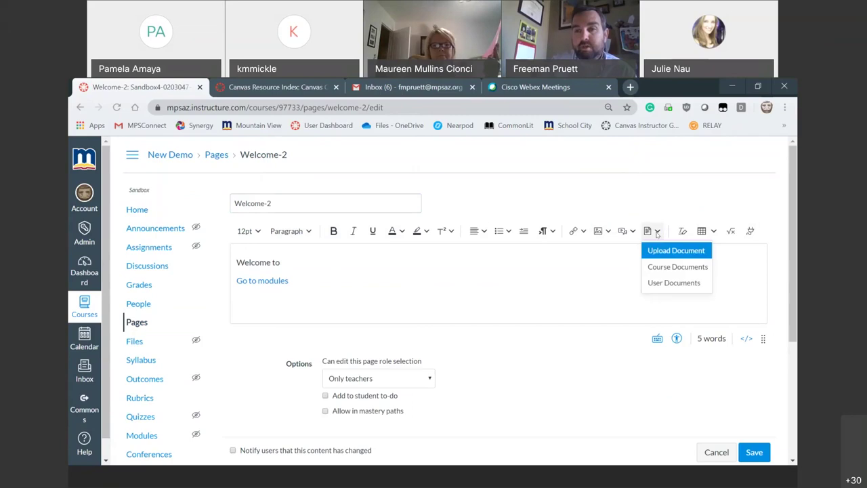
pyautogui.click(663, 251)
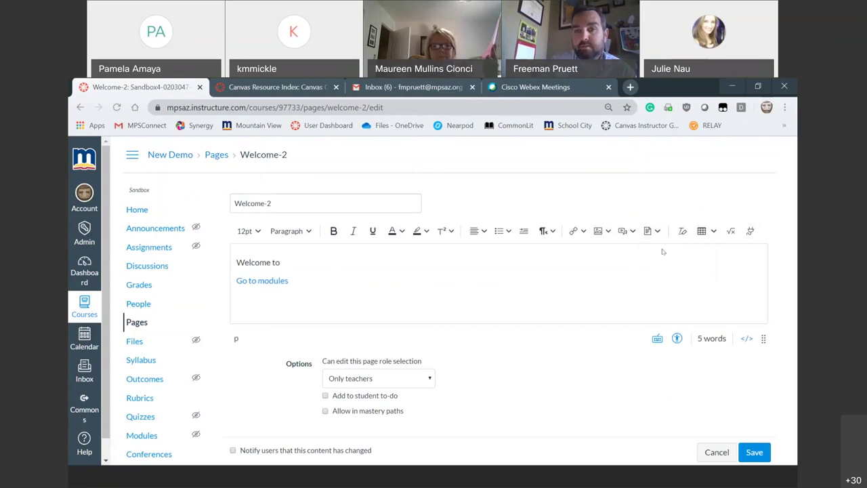
# - Pick Assigning Questions_Pages in Collections.pdf from the computer and submit the upload
pyautogui.click(363, 337)
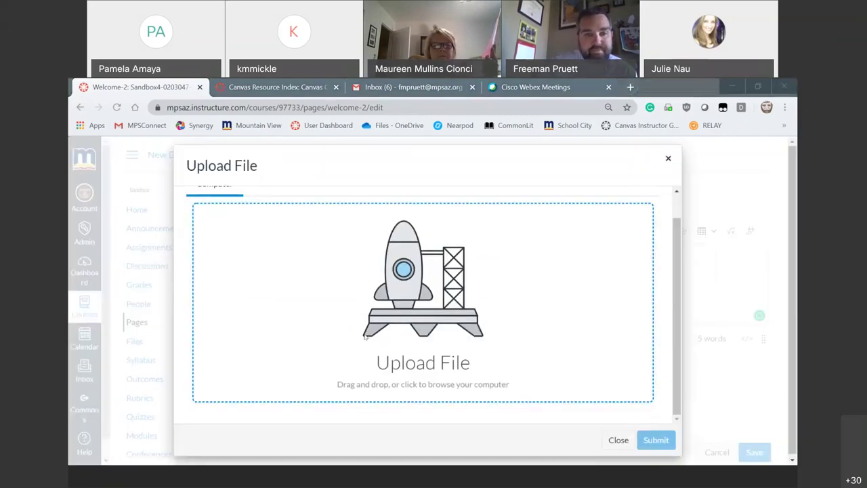
pyautogui.scroll(-5, 264, 265)
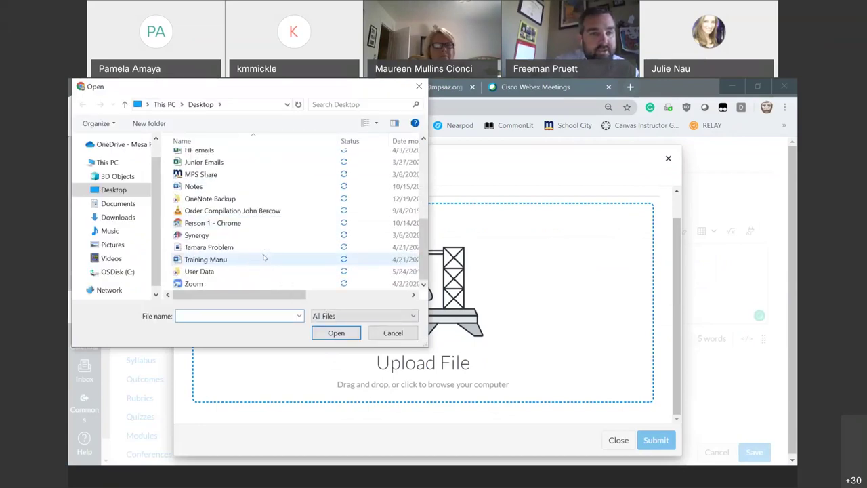
pyautogui.scroll(5, 238, 264)
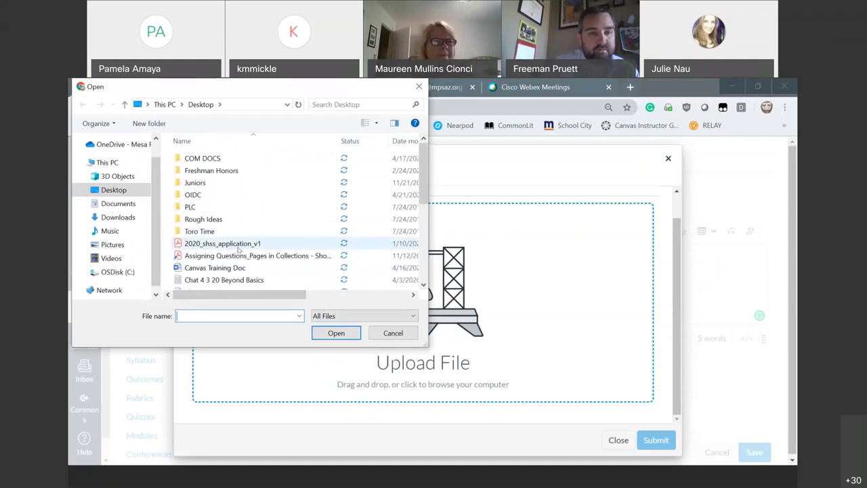
pyautogui.click(237, 255)
pyautogui.press('Return')
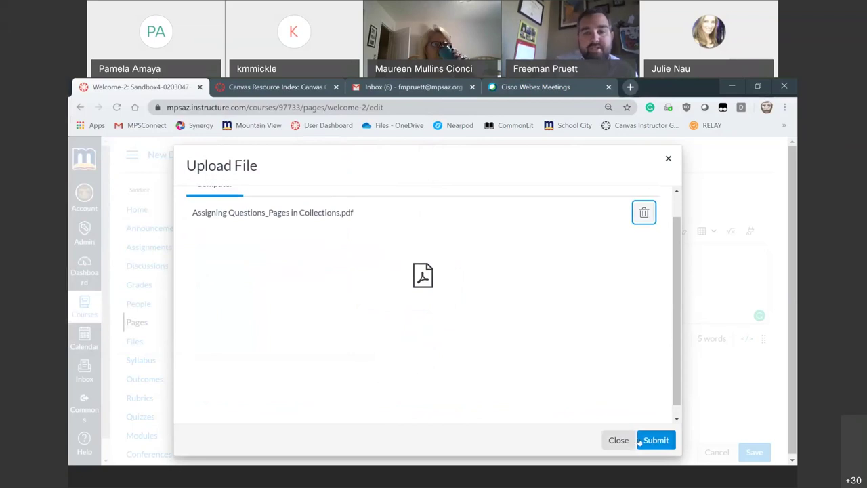
pyautogui.click(654, 441)
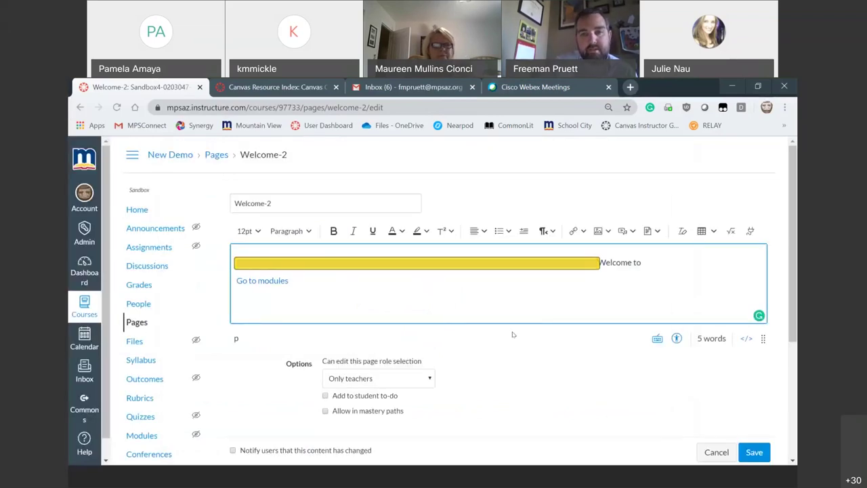
# - Move 'Welcome to' below the PDF link and set the link to auto-open an in-line preview
pyautogui.click(432, 263)
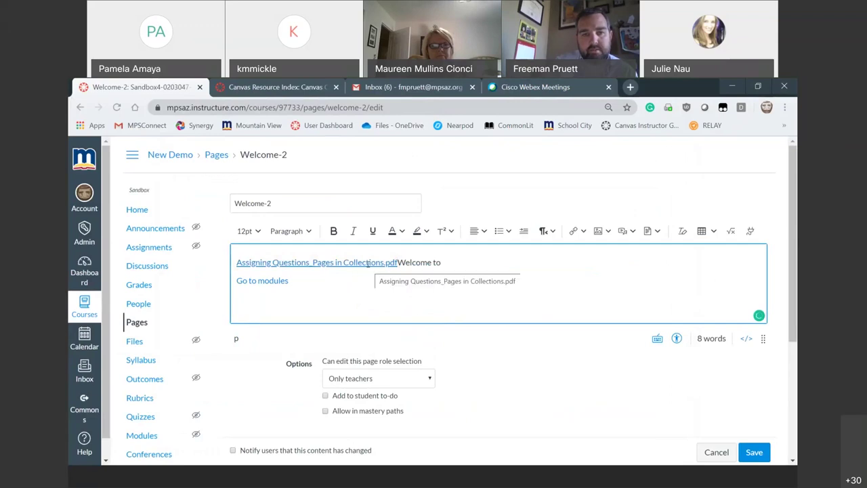
pyautogui.press('Return')
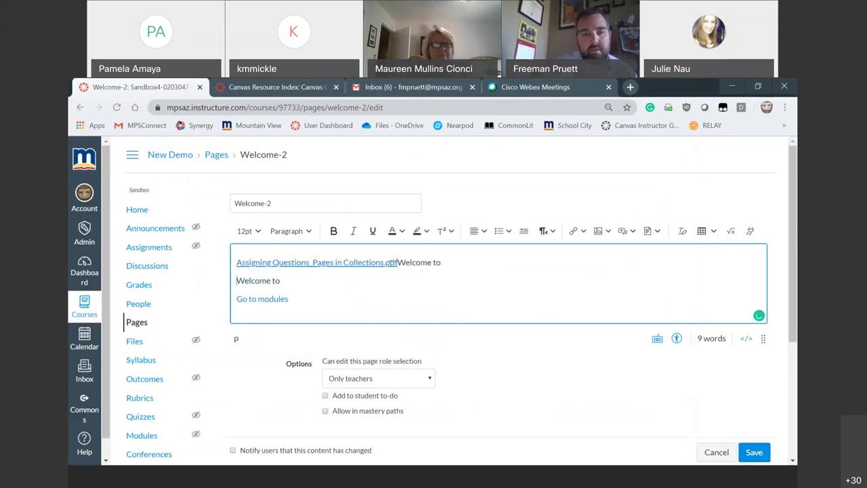
pyautogui.click(347, 262)
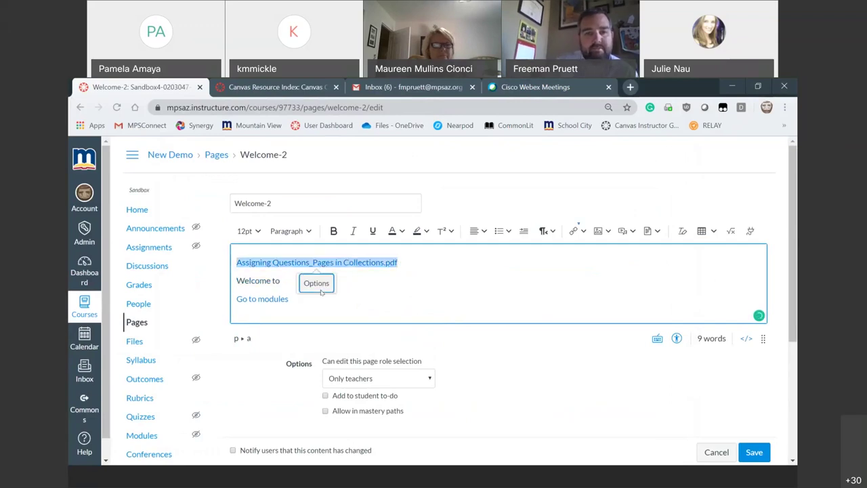
pyautogui.click(316, 283)
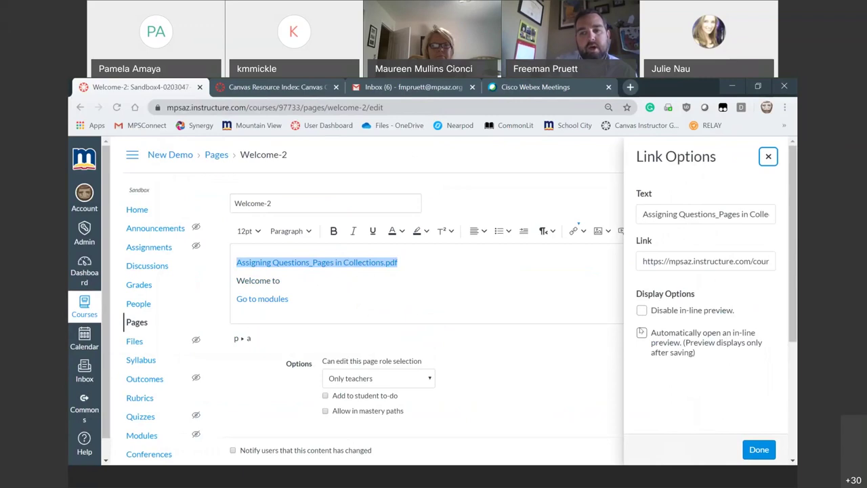
pyautogui.click(642, 332)
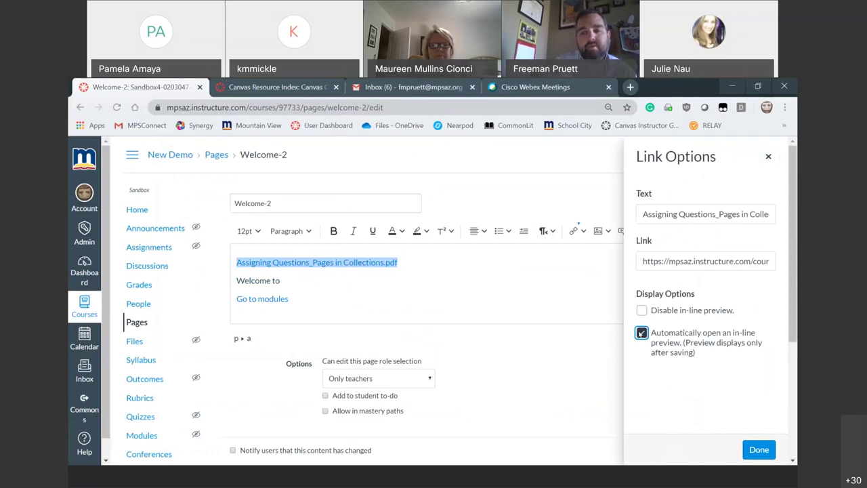
pyautogui.click(562, 378)
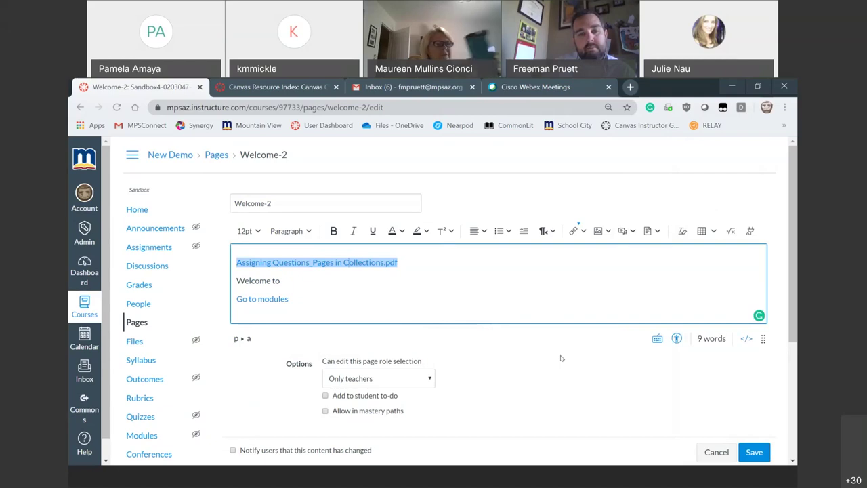
# - Save the edited Welcome-2 page, then go to the course's Pages
pyautogui.scroll(-3, 513, 351)
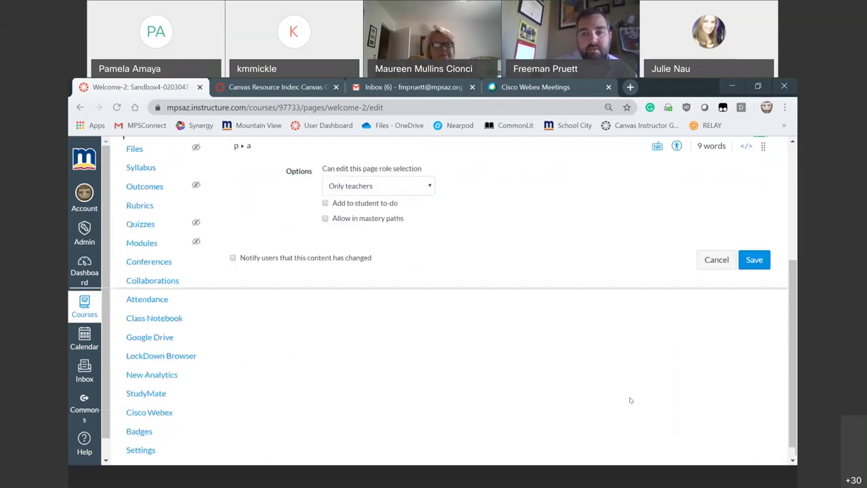
pyautogui.click(754, 259)
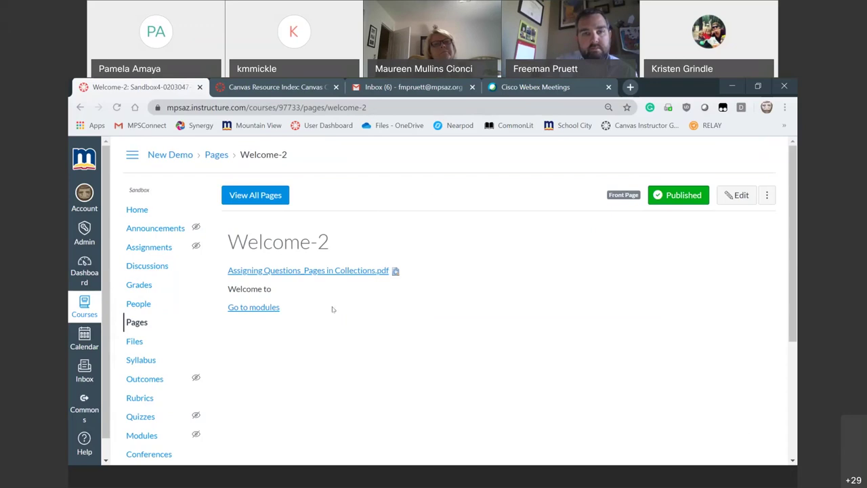
pyautogui.click(129, 324)
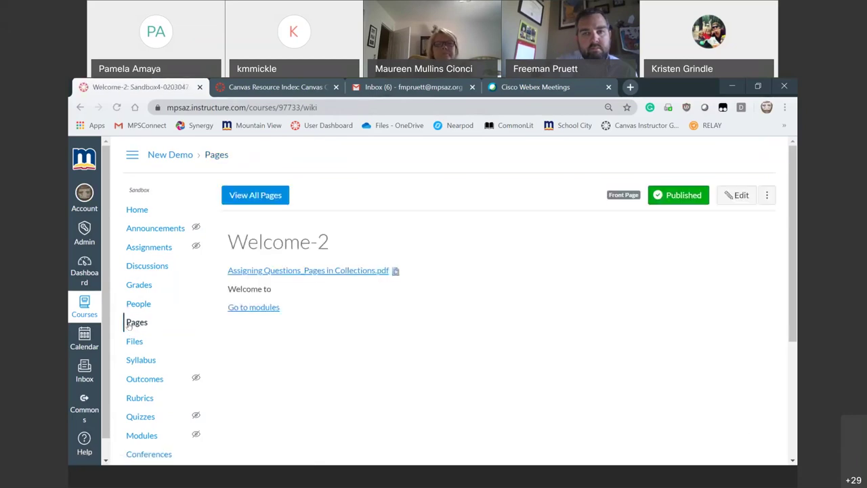
# - Check the editor's Links options, then go to the course Files with the Uploaded Media folder
pyautogui.click(741, 196)
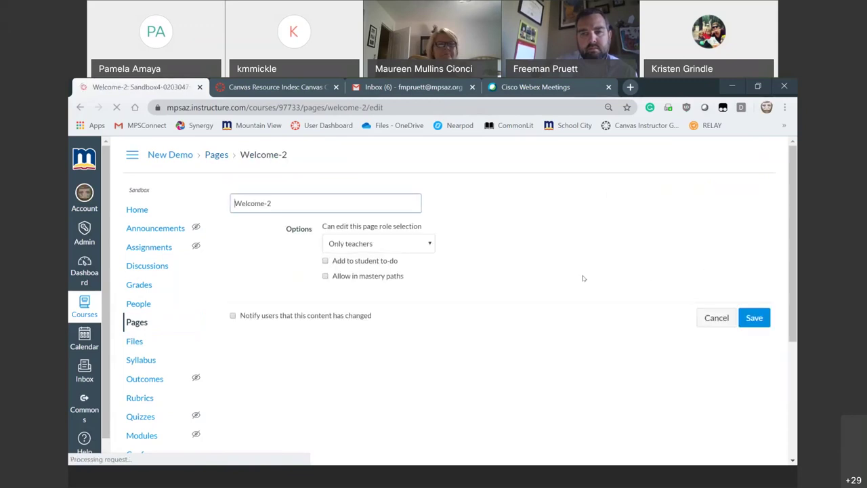
pyautogui.click(582, 231)
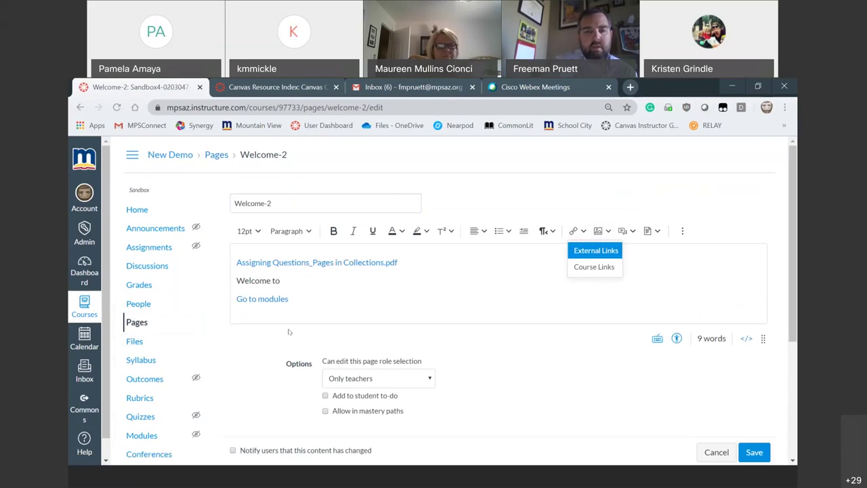
pyautogui.click(134, 342)
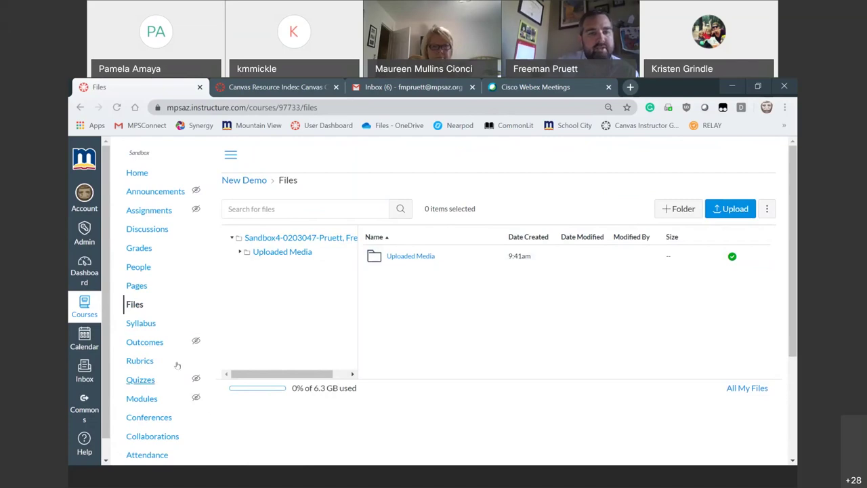
# - Switch between course Home and Files, then return to Pages showing Welcome-2
pyautogui.click(137, 174)
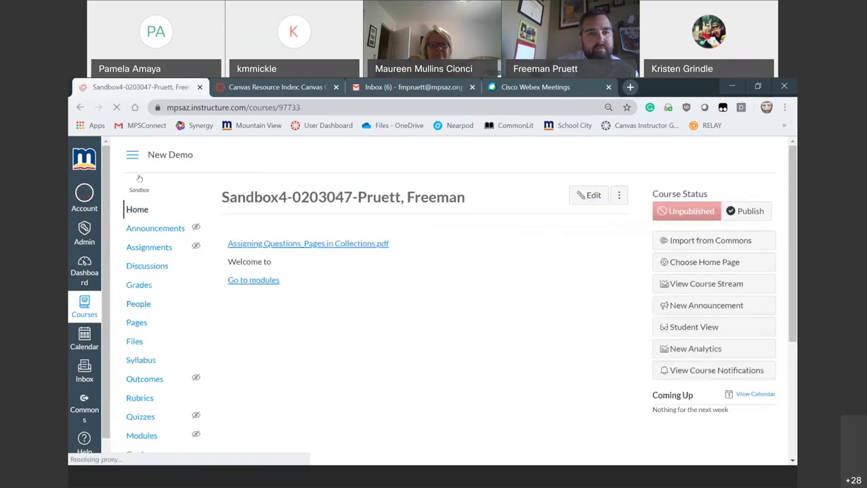
pyautogui.click(135, 342)
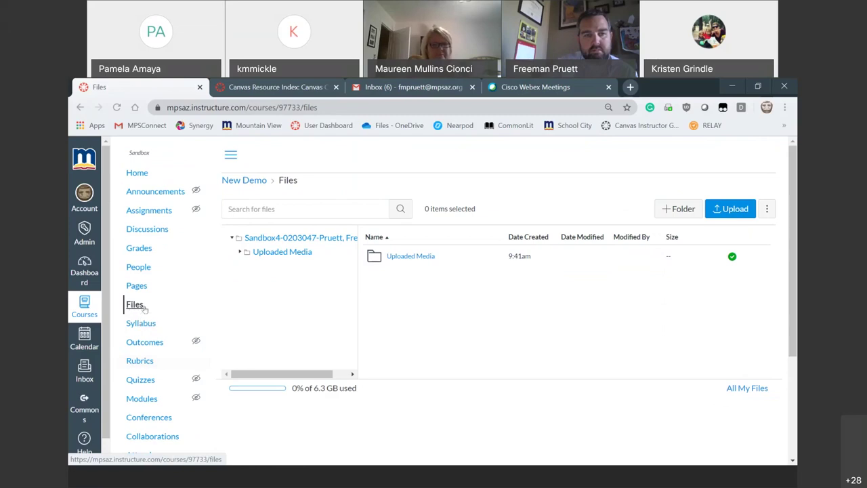
pyautogui.click(140, 180)
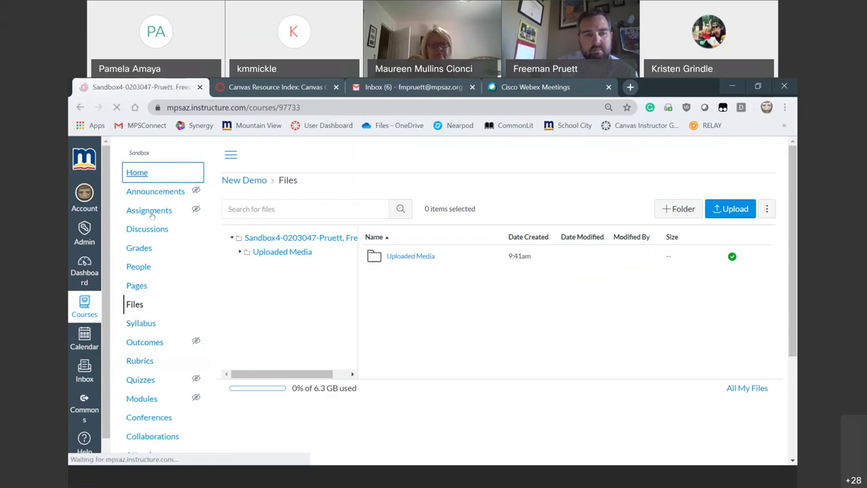
pyautogui.click(136, 322)
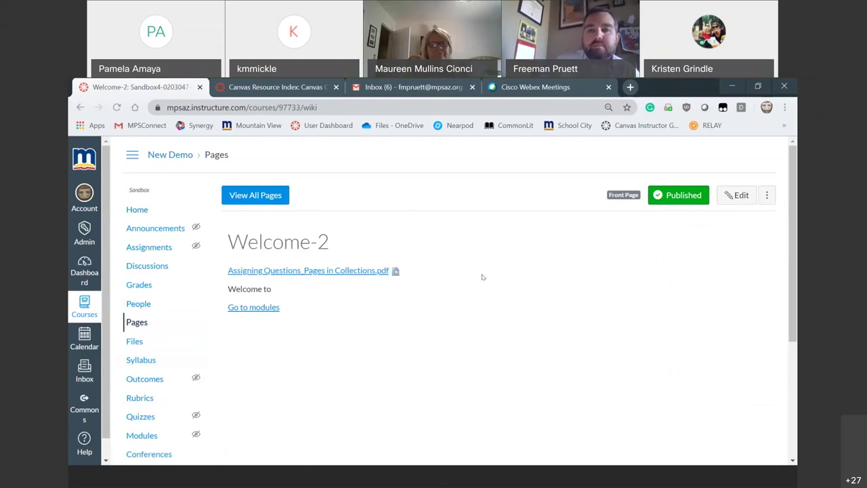
# - Edit Welcome-2 again and list Course Documents, showing Assigning Questions_Pages in Collections.pdf
pyautogui.click(736, 201)
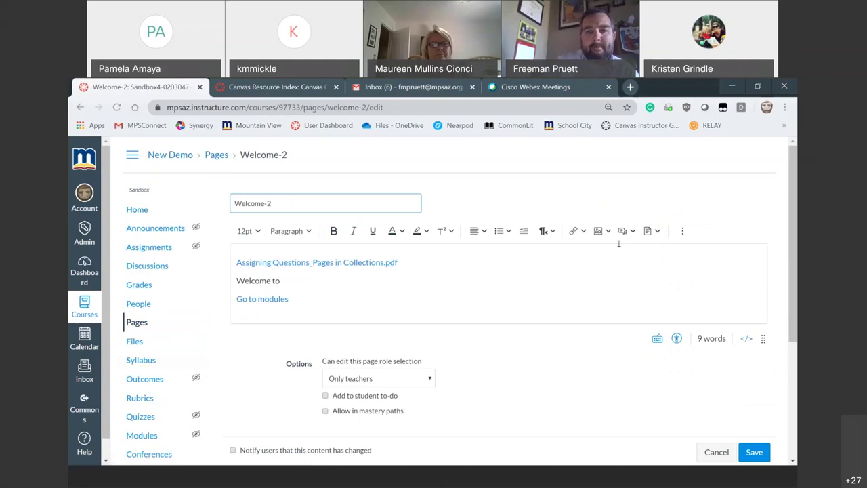
pyautogui.click(656, 232)
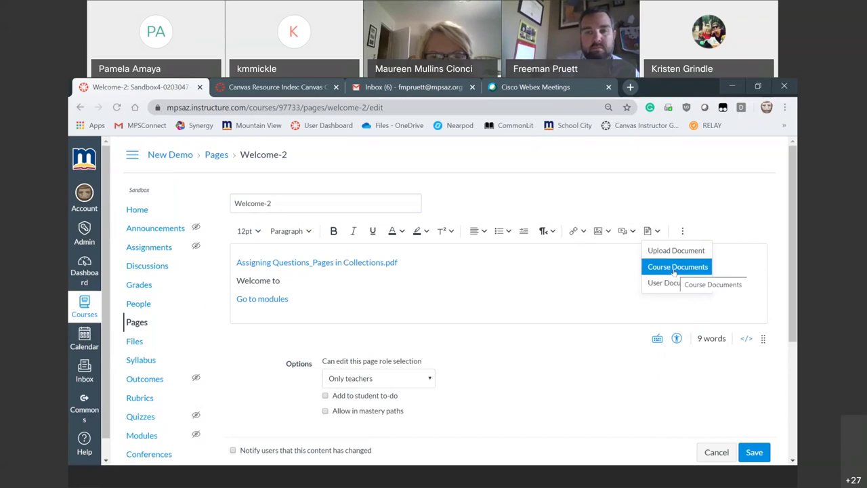
pyautogui.click(549, 280)
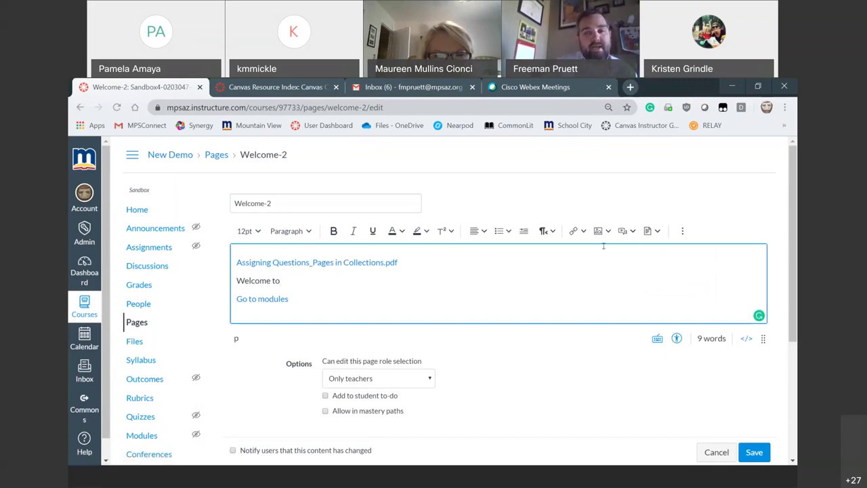
pyautogui.click(658, 231)
pyautogui.click(672, 266)
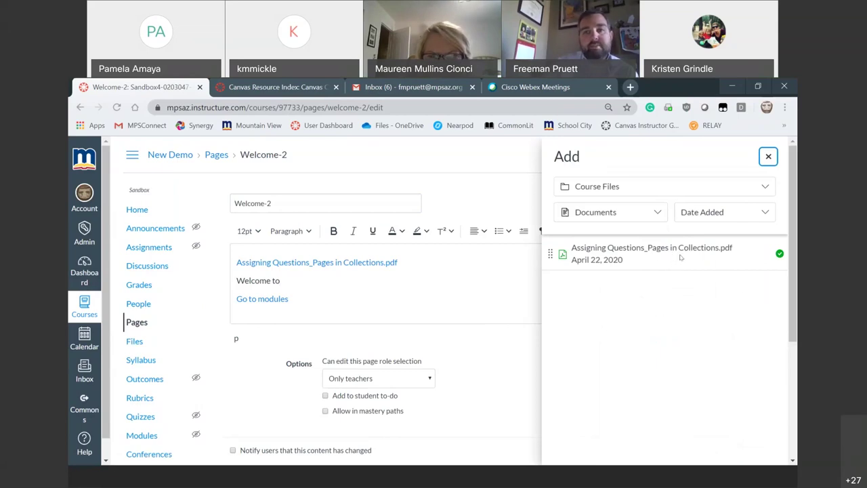
# - Close the course documents tray and dismiss the Images menu without inserting an image
pyautogui.click(768, 156)
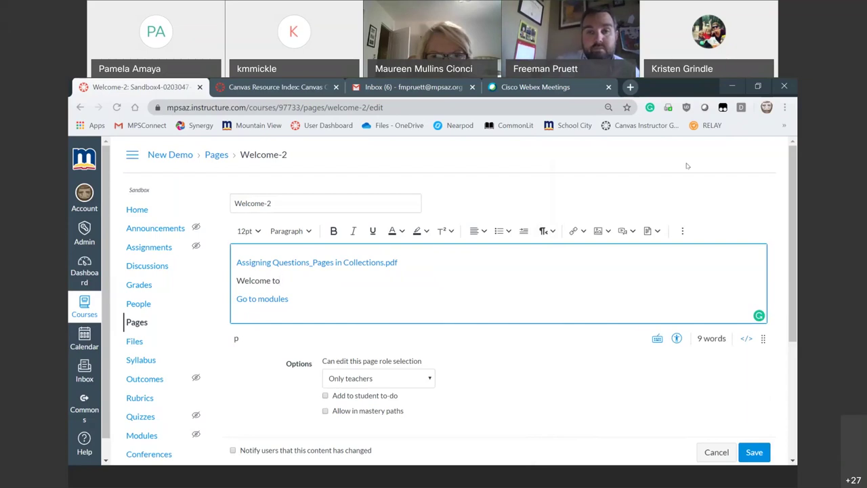
pyautogui.click(603, 233)
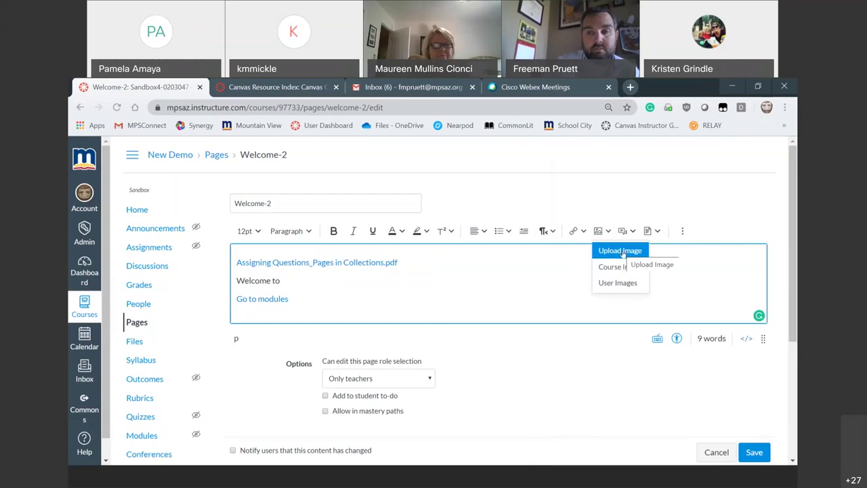
pyautogui.click(518, 279)
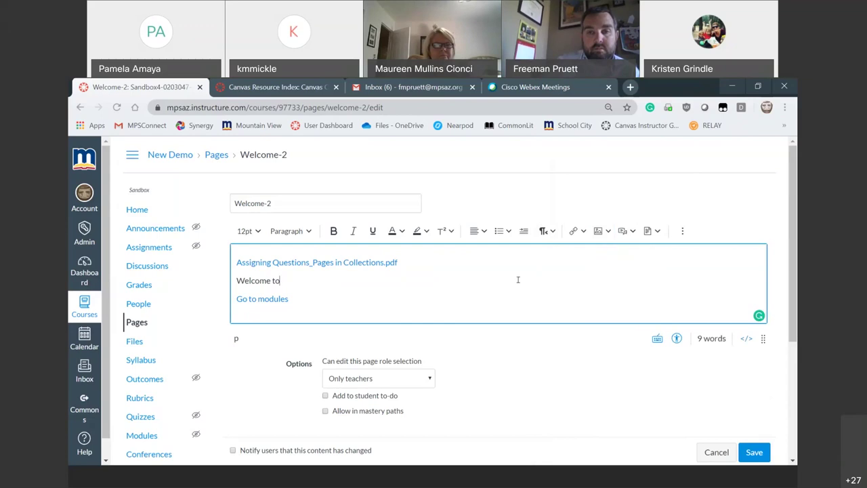